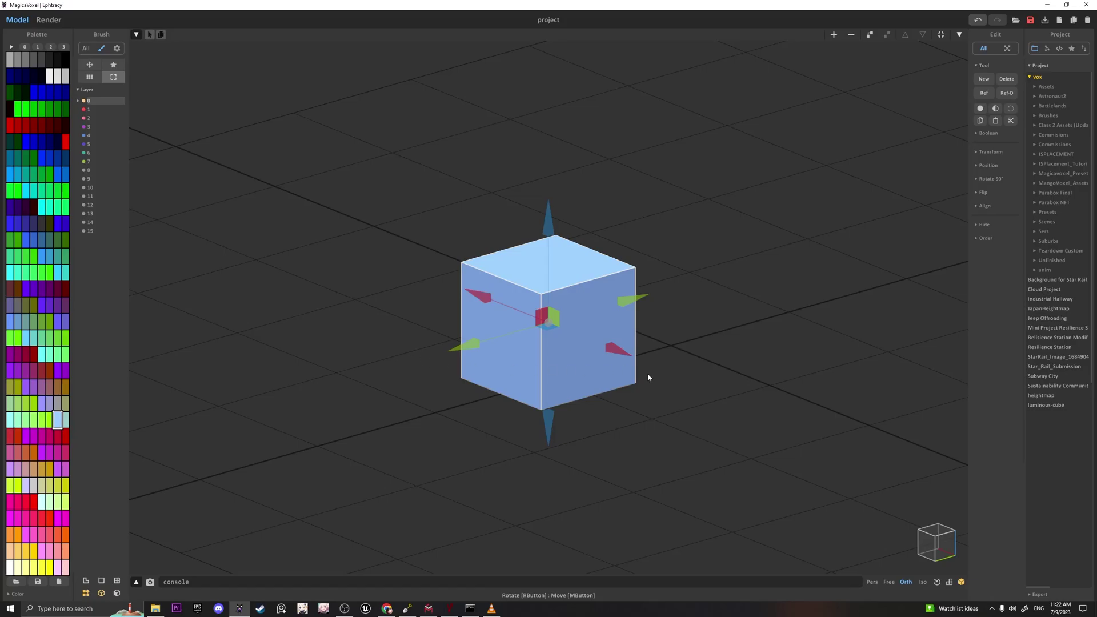
Try cutting down the top of the single cube by face erasing, and undo the cut.
key("Tab")
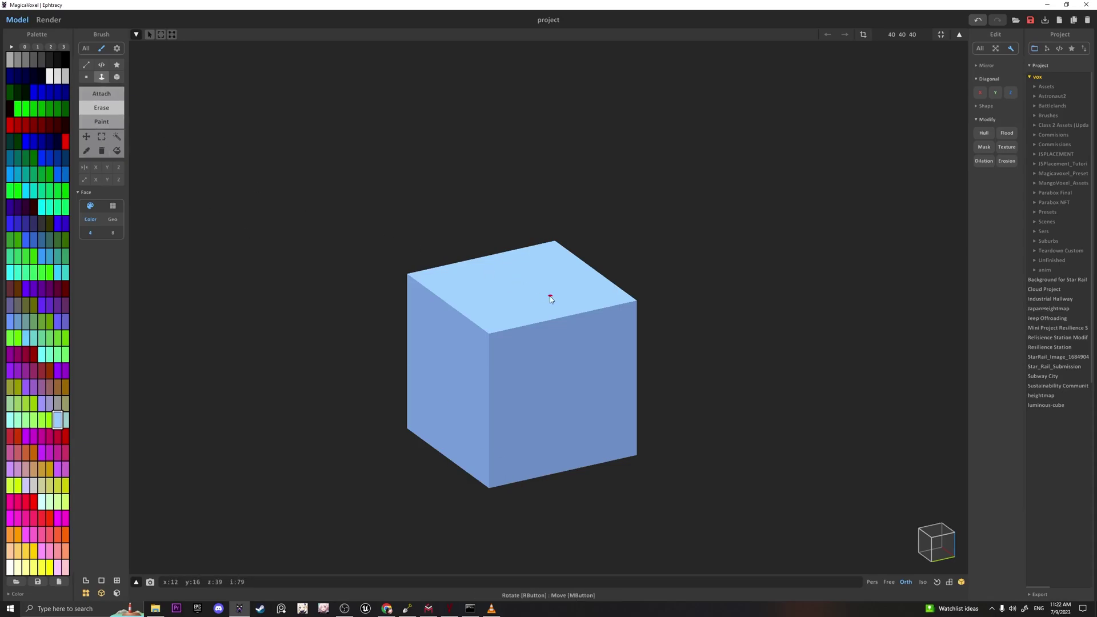
left_click_drag(551, 296, 605, 335)
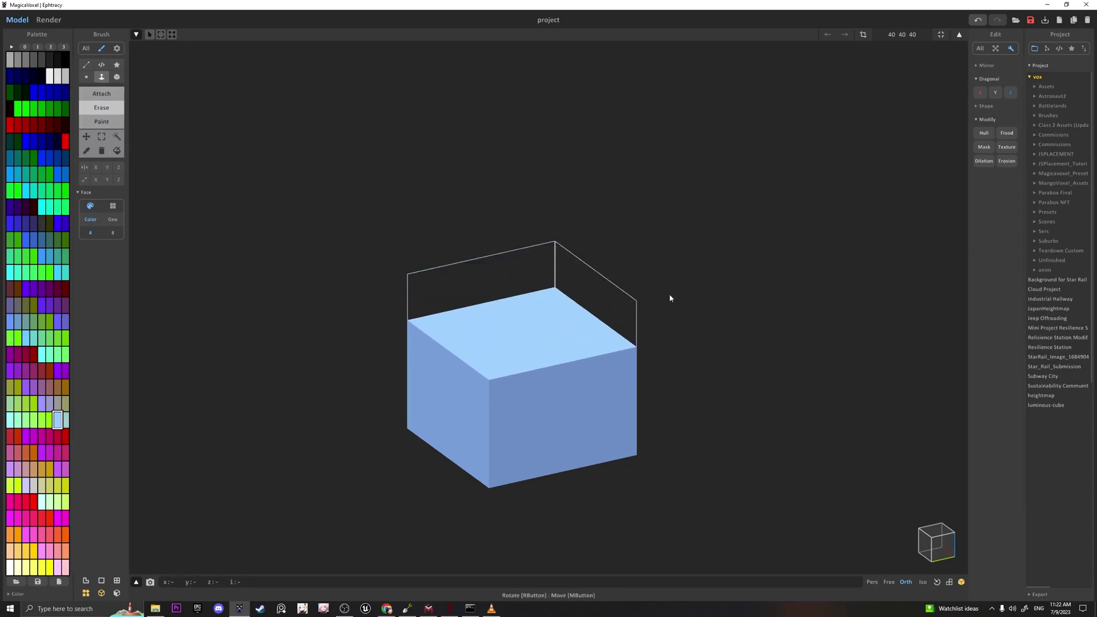
key("ctrl+z")
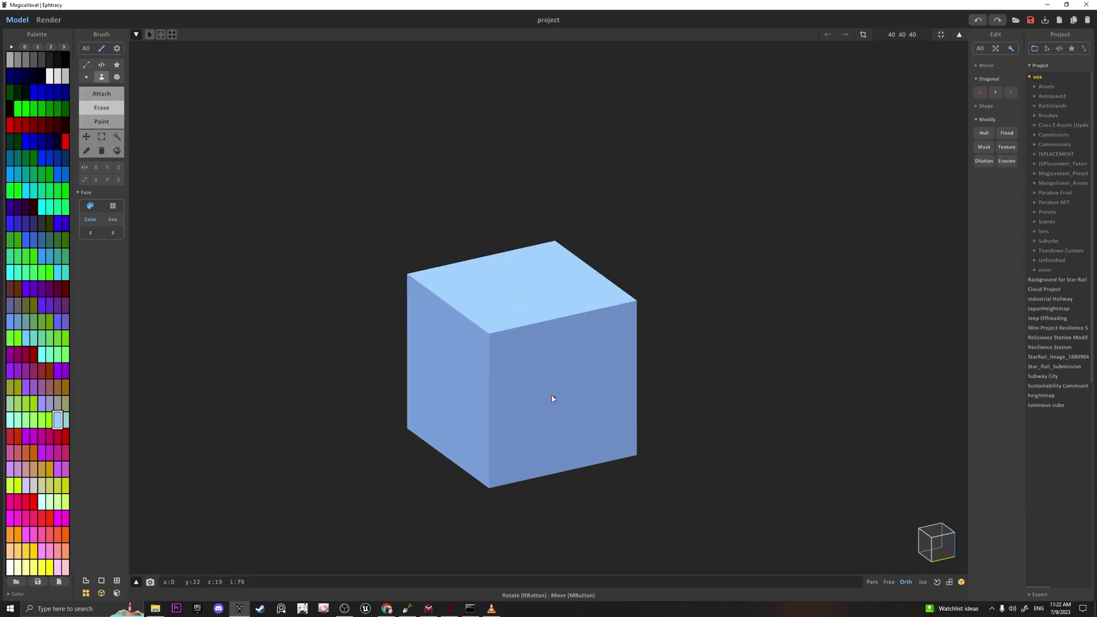
key("Tab")
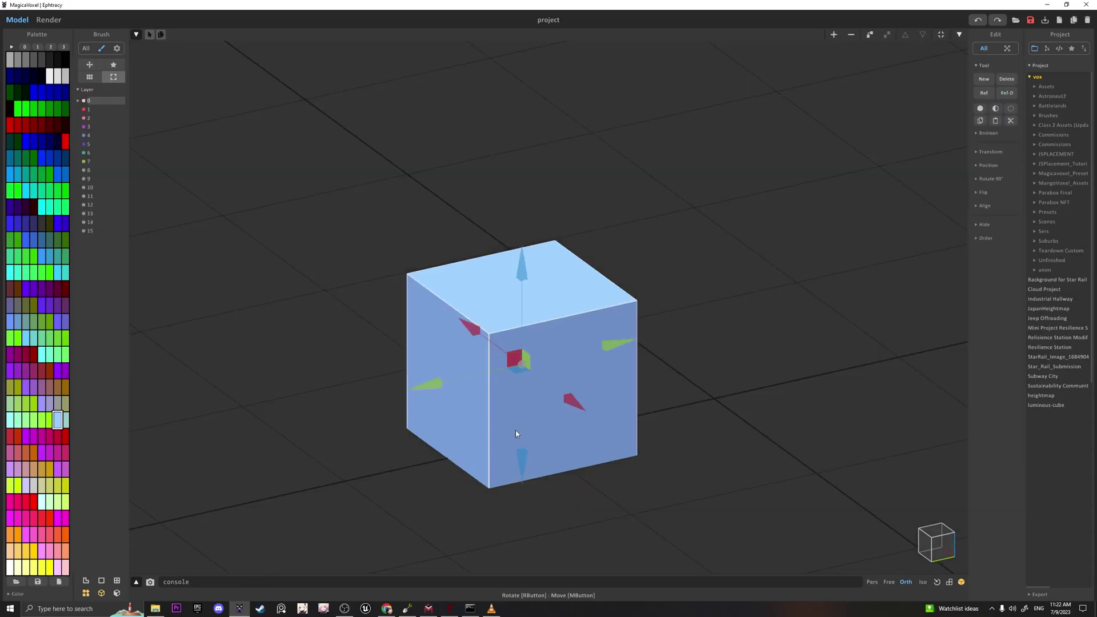
Create a linked reference copy of the cube and move it beside the original along the green axis.
left_click(985, 94)
left_click(994, 121)
left_click_drag(613, 344, 875, 285)
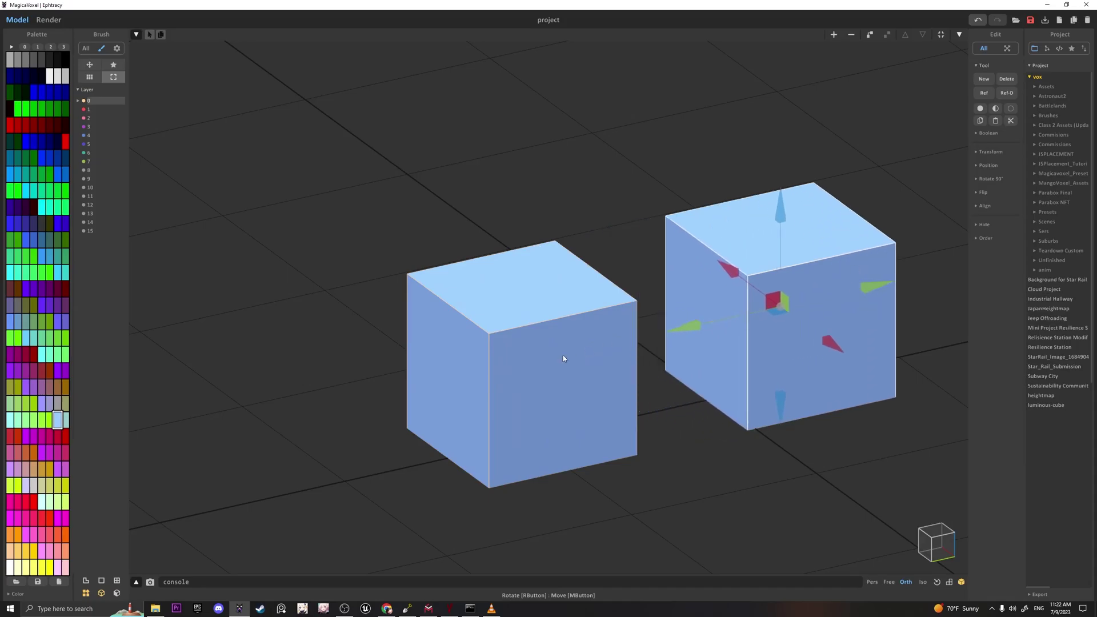
Try erasing most of the original cube's height to test the linked copy, and undo the cut.
left_click(563, 358)
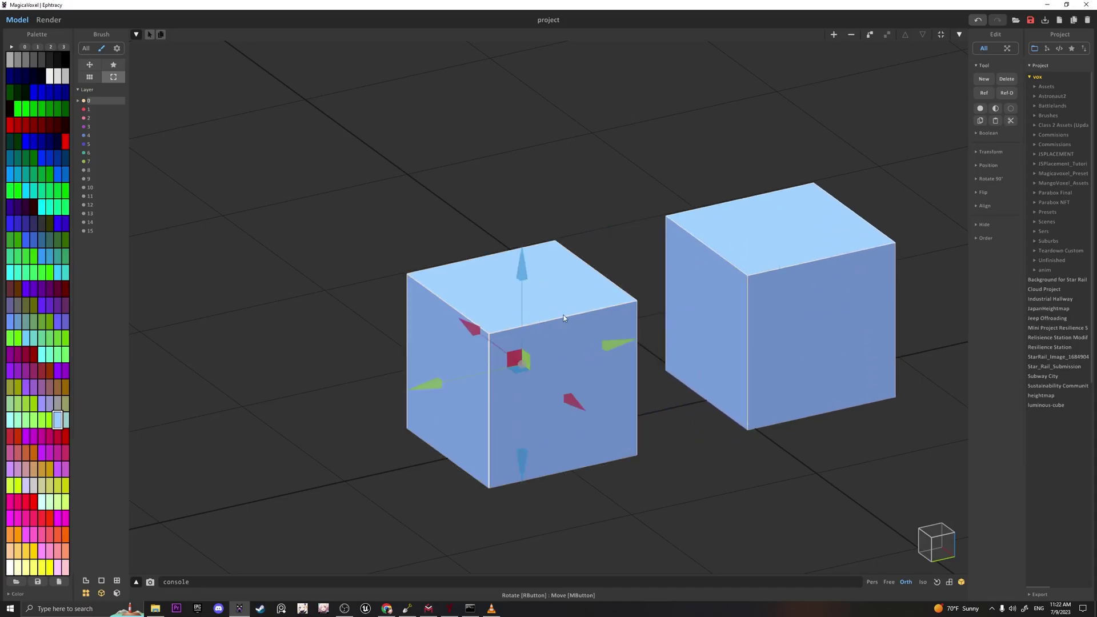
right_click_drag(563, 318, 579, 313)
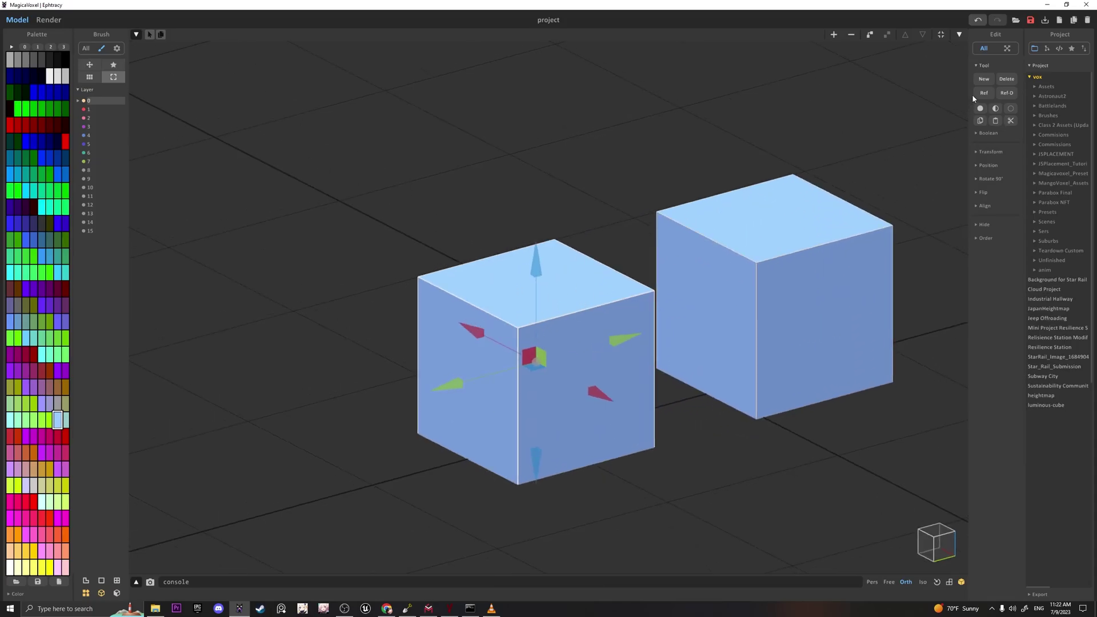
key("Tab")
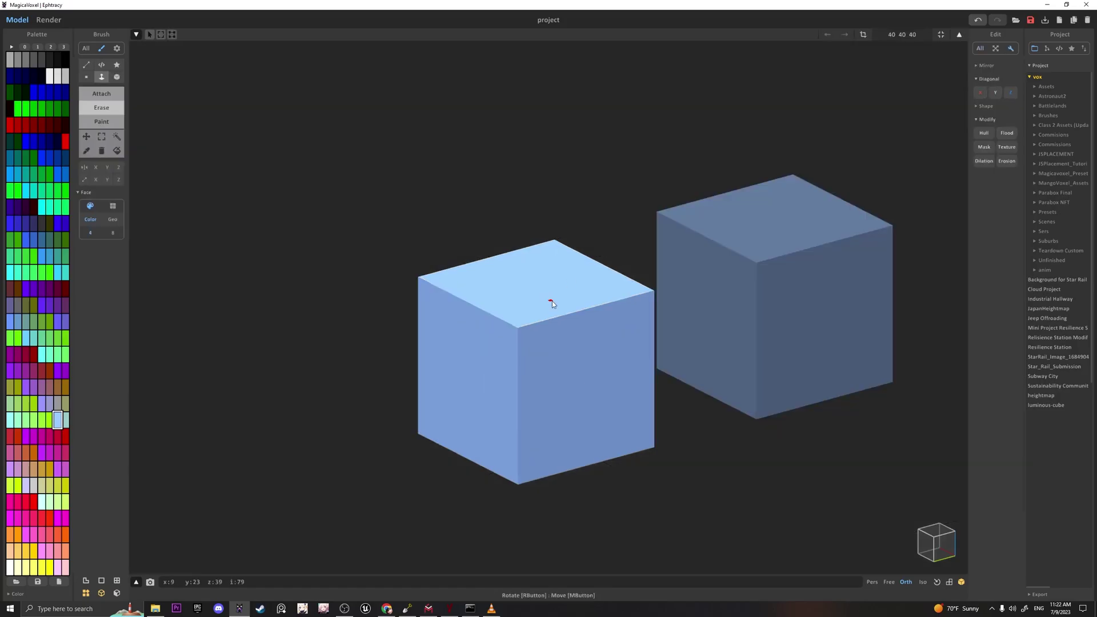
left_click_drag(552, 300, 559, 403)
key("Tab")
key("Tab")
key("Tab")
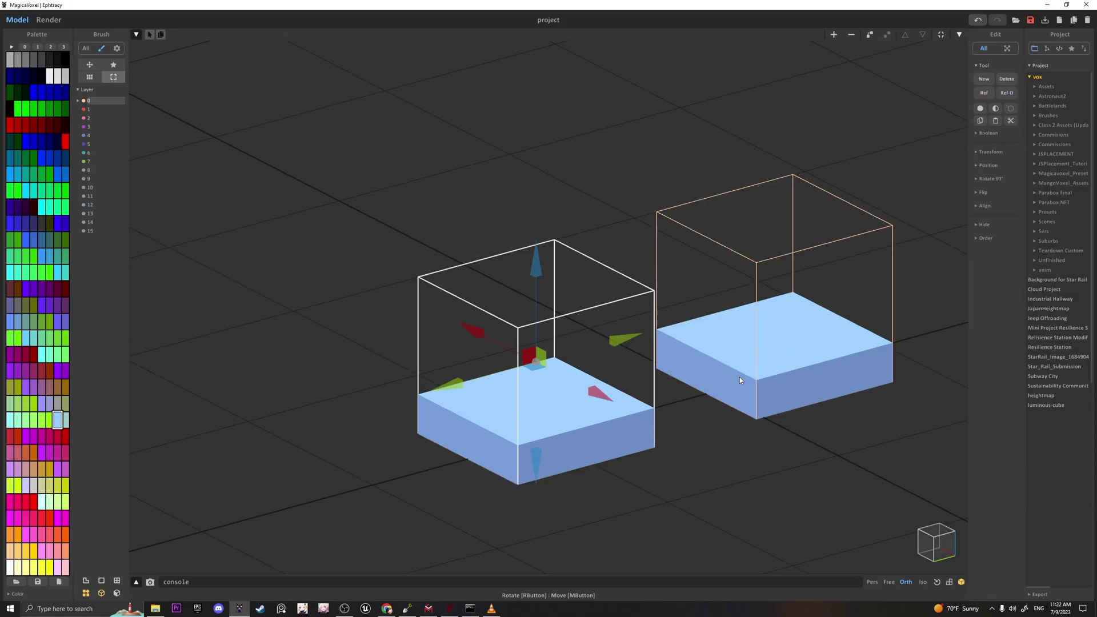
key("Tab")
key("ctrl+z")
key("ctrl+z")
key("Tab")
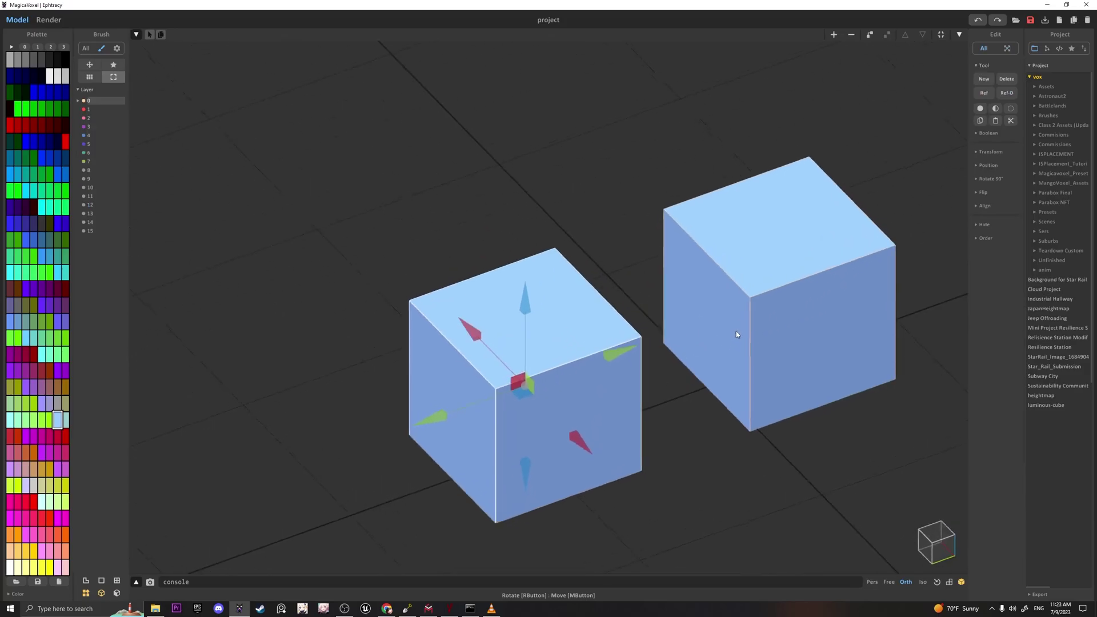
From a top view, duplicate the original cube diagonally twice, starting a ring around an empty centre.
right_click_drag(557, 393, 467, 454)
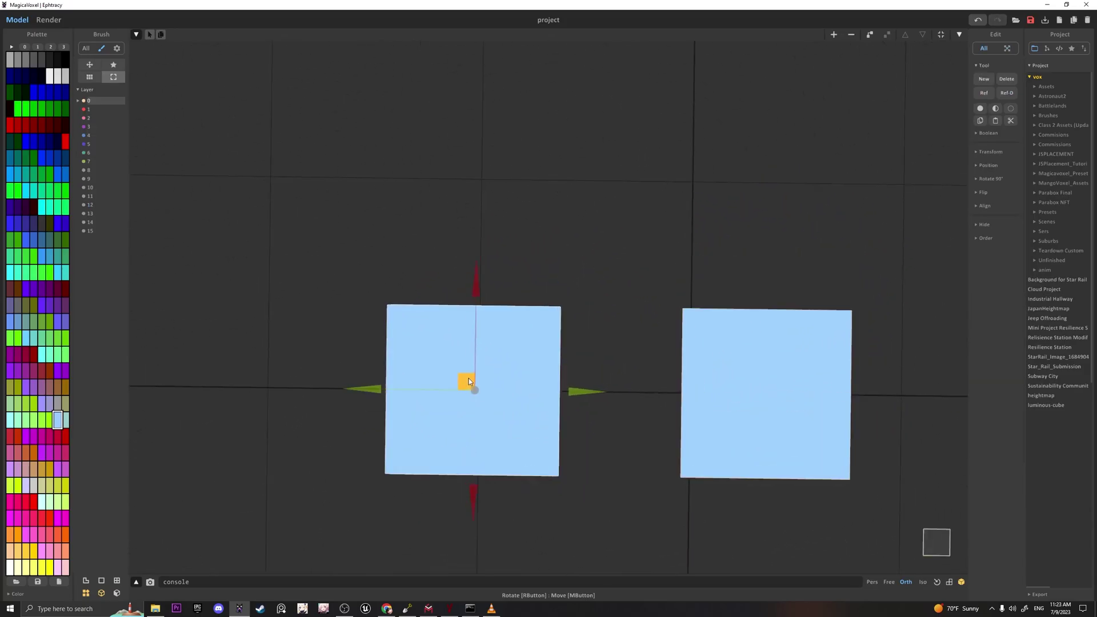
left_click_drag(469, 380, 642, 209, "ctrl")
middle_click_drag(602, 231, 646, 297)
scroll(646, 298, "up", 1)
left_click_drag(689, 267, 499, 73, "ctrl")
scroll(499, 70, "down", 5)
Duplicate the original cube to the ring's left side, filling its front corner and middle positions.
left_click(546, 366)
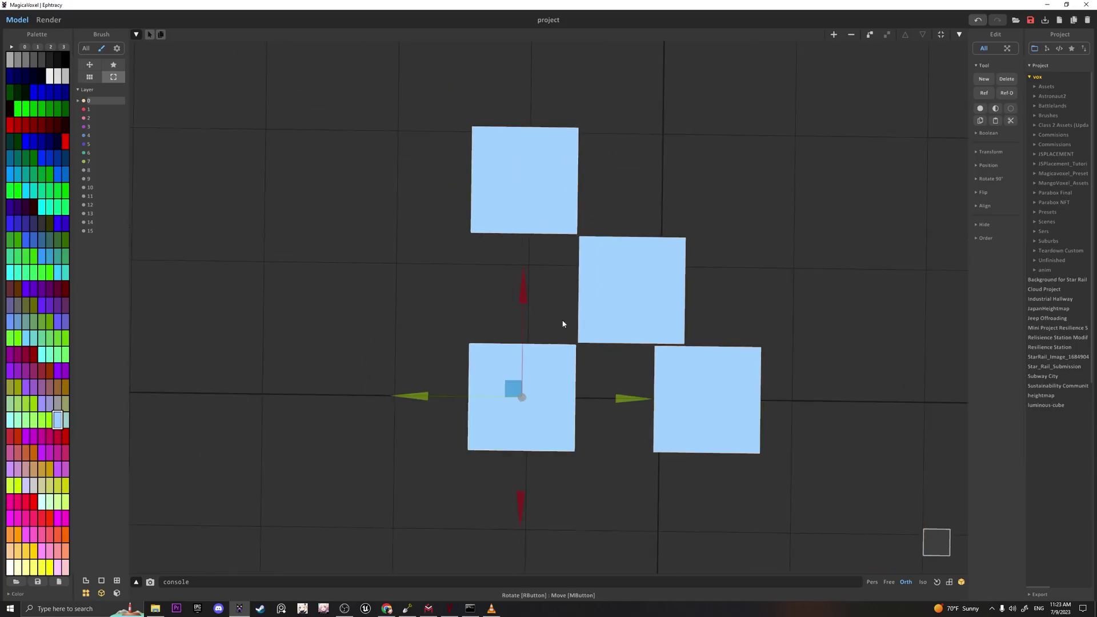
left_click_drag(513, 390, 402, 392, "ctrl")
left_click(510, 386)
Move the separate cube up against the original, and add copies at the remaining corners to complete the eight-cube ring.
left_click(706, 396)
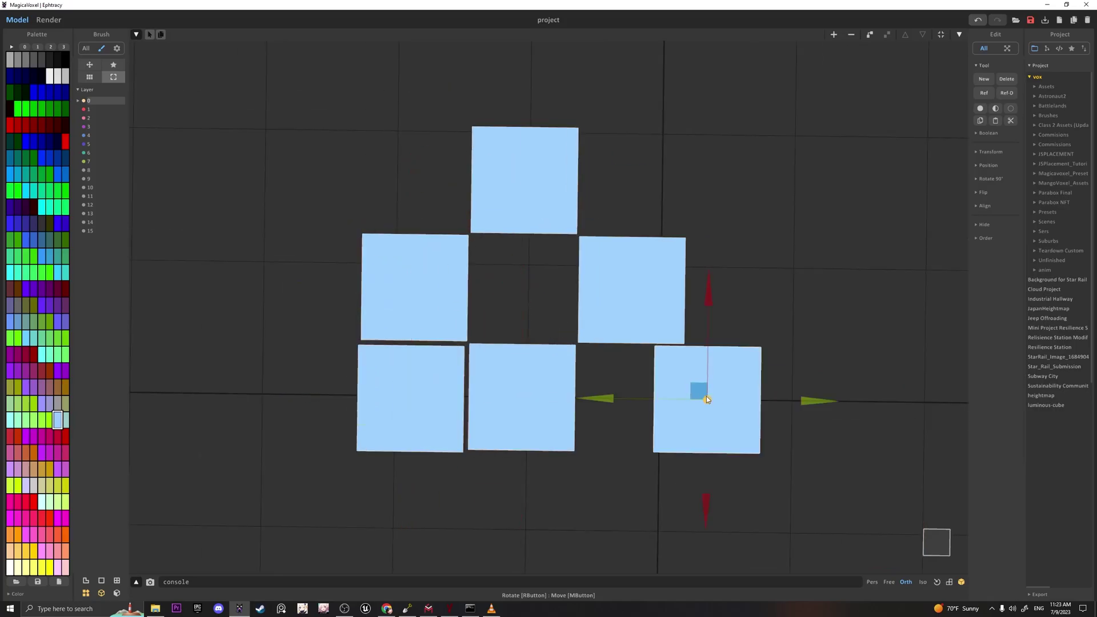
left_click_drag(699, 391, 624, 392)
left_click(523, 391)
left_click_drag(514, 390, 627, 171, "ctrl")
left_click(557, 351)
right_click_drag(607, 175, 636, 238)
scroll(669, 395, "up", 3)
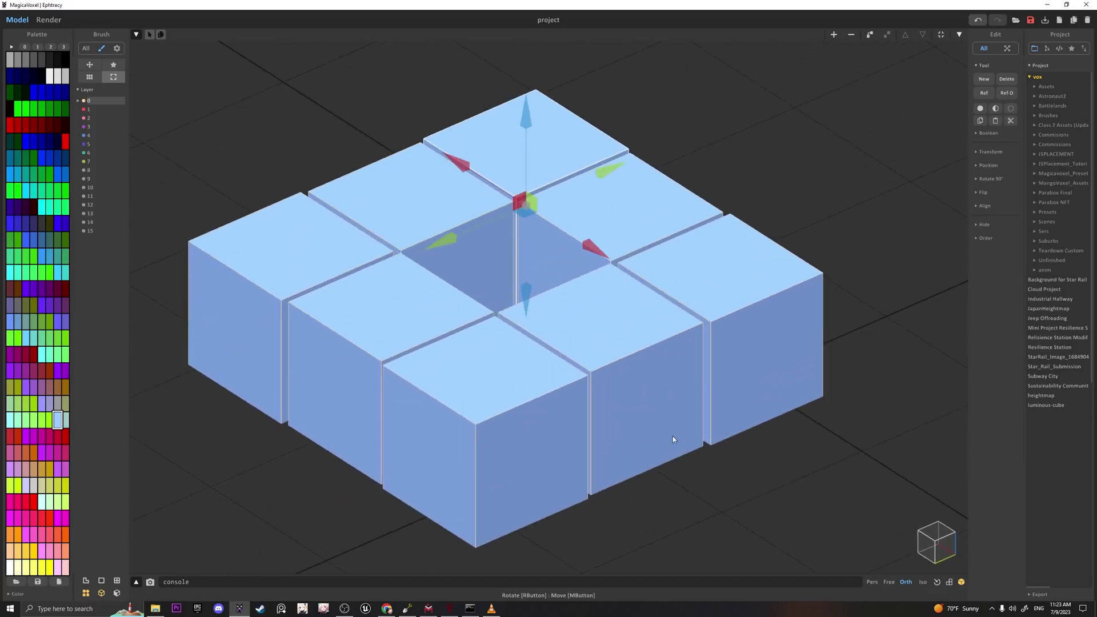
Make an independent copy of a side cube with copy and paste, and move it outside the ring along the green axis.
right_click_drag(673, 436, 633, 412)
left_click(596, 309)
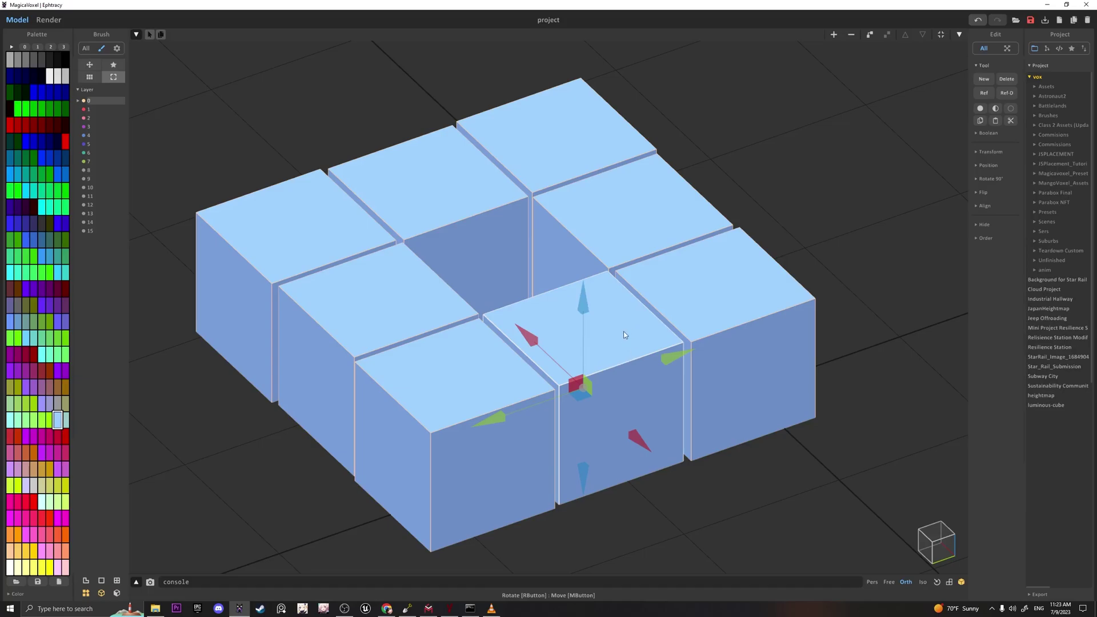
right_click_drag(631, 353, 517, 344)
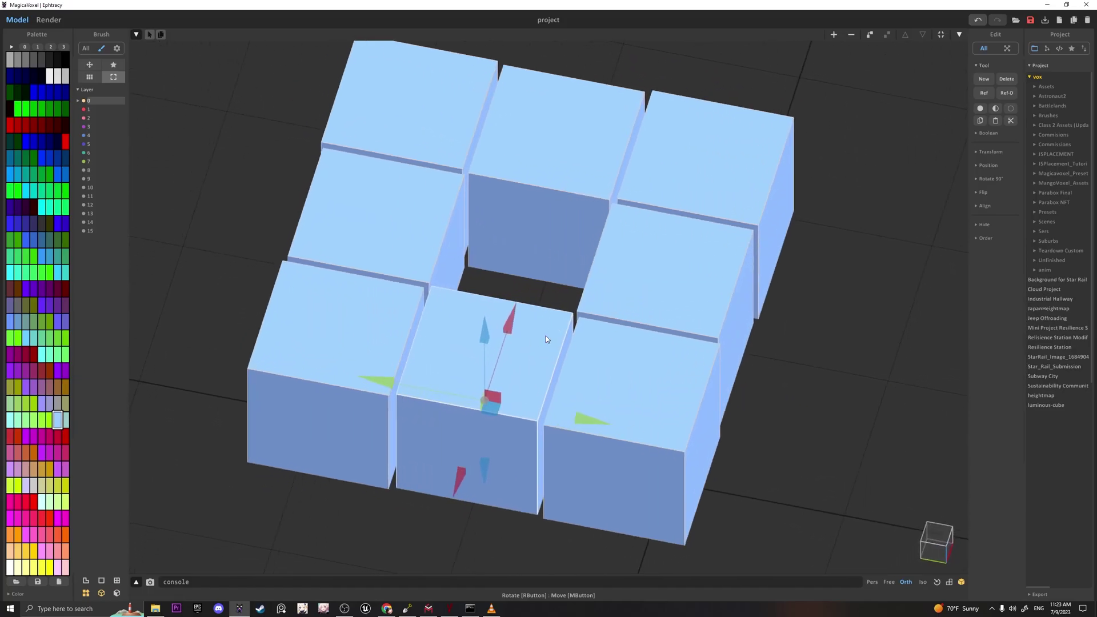
left_click(722, 266)
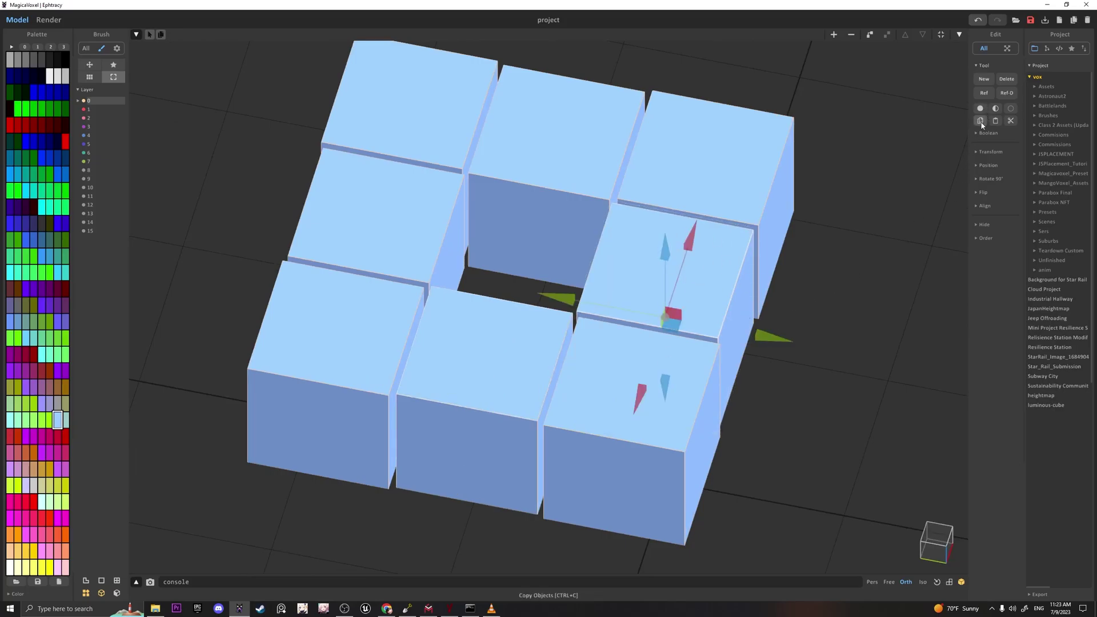
left_click(1001, 123)
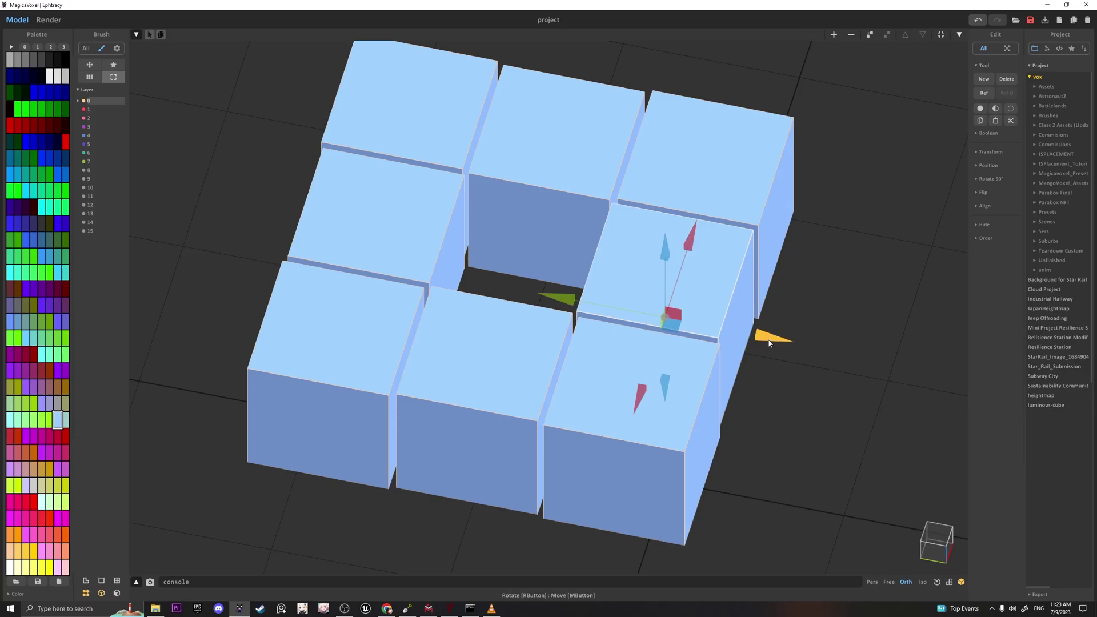
left_click_drag(769, 343, 968, 352)
Erase the upper part of the front-middle linked cube and compare the ring with the independent copy.
left_click(516, 412)
key("Tab")
left_click_drag(496, 378, 501, 414)
key("Tab")
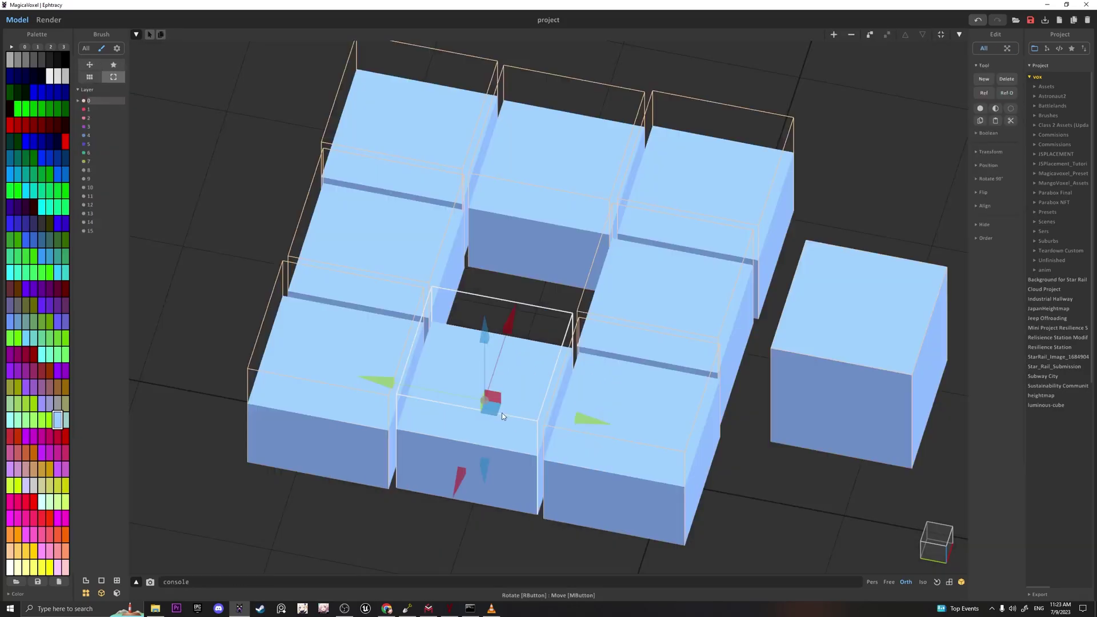
right_click_drag(818, 337, 720, 335)
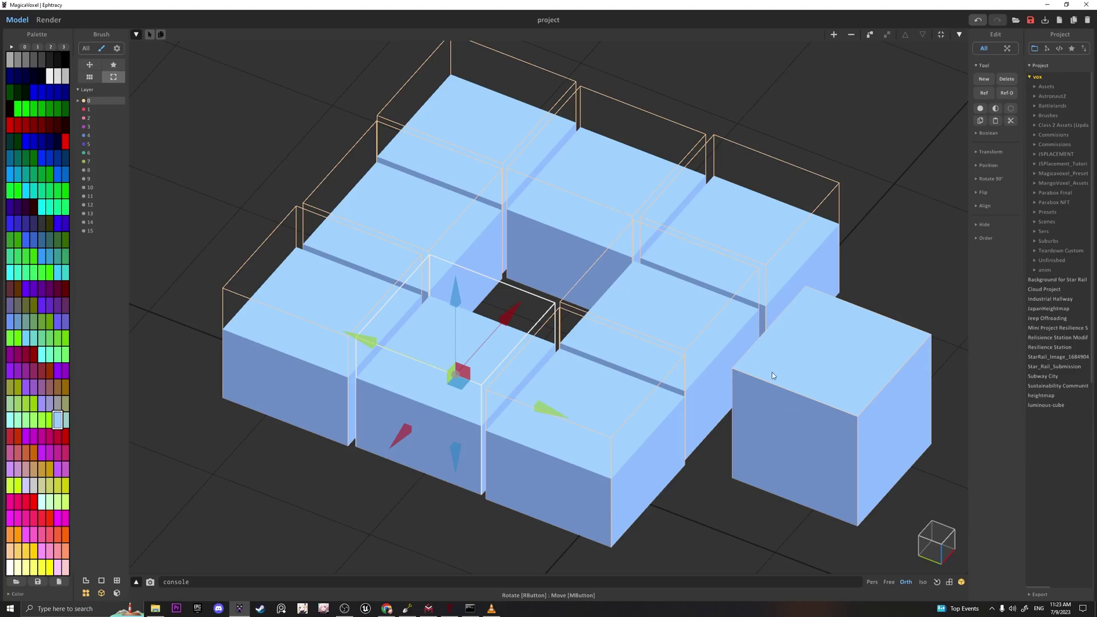
right_click_drag(773, 375, 644, 419)
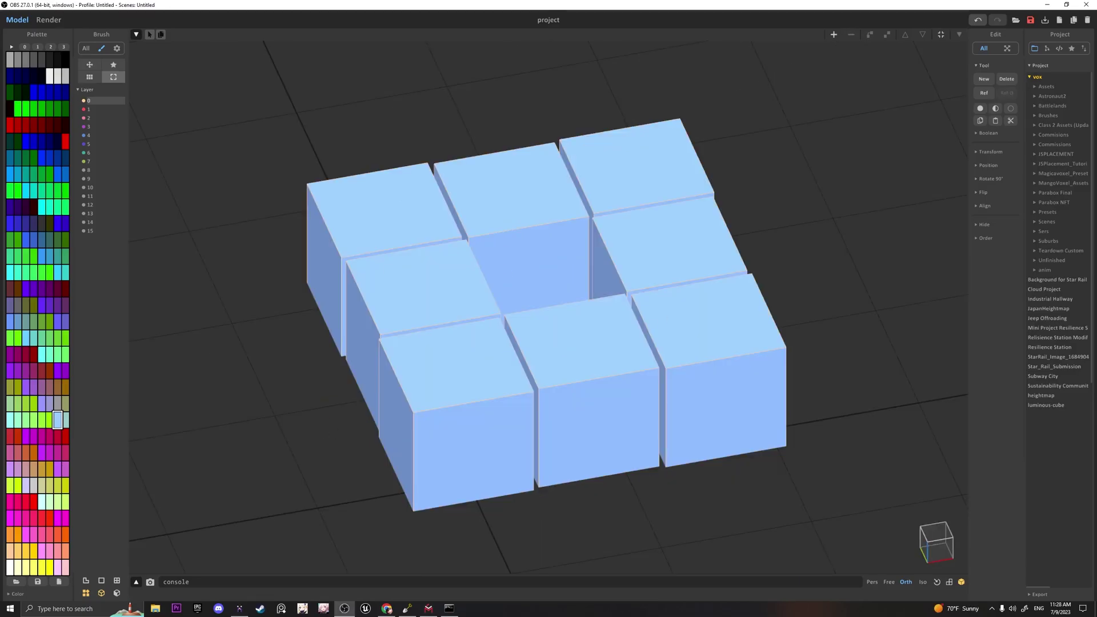
Switch back to MagicaVoxel, add a new empty object and position it in the ring's centre gap.
left_click(239, 609)
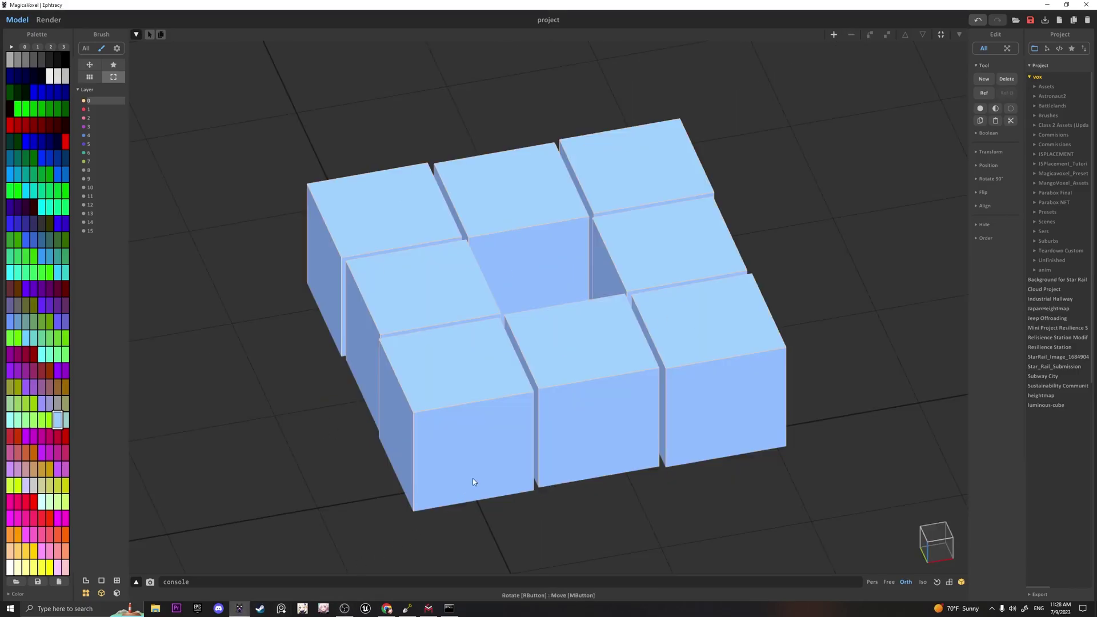
right_click_drag(474, 478, 764, 83)
scroll(531, 469, "up", 2)
left_click(834, 36)
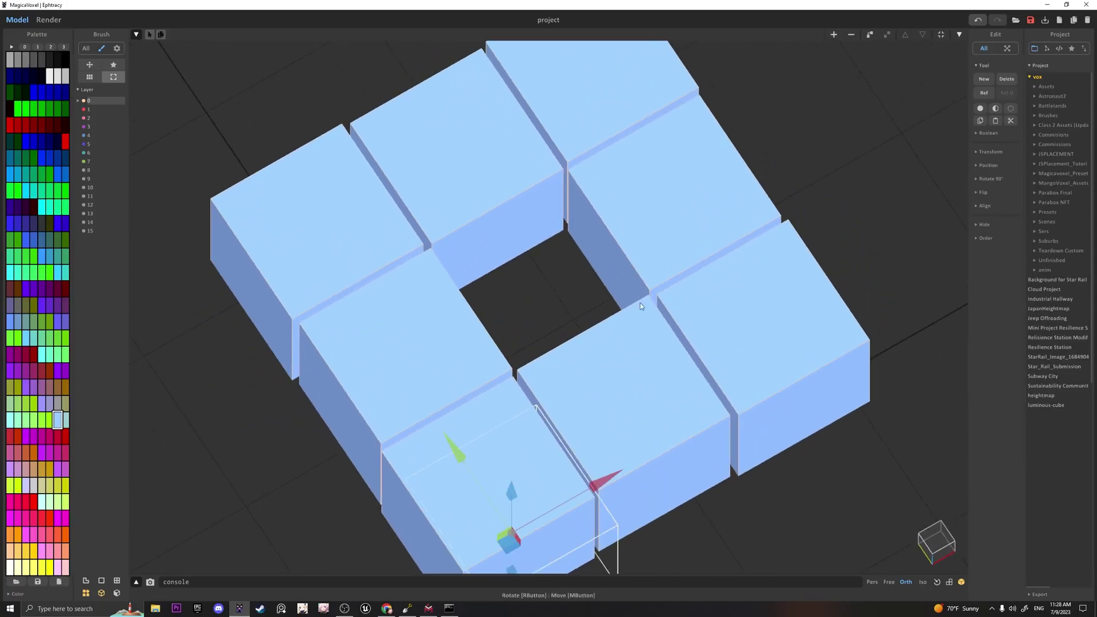
right_click_drag(513, 556, 476, 563)
left_click_drag(464, 540, 540, 315)
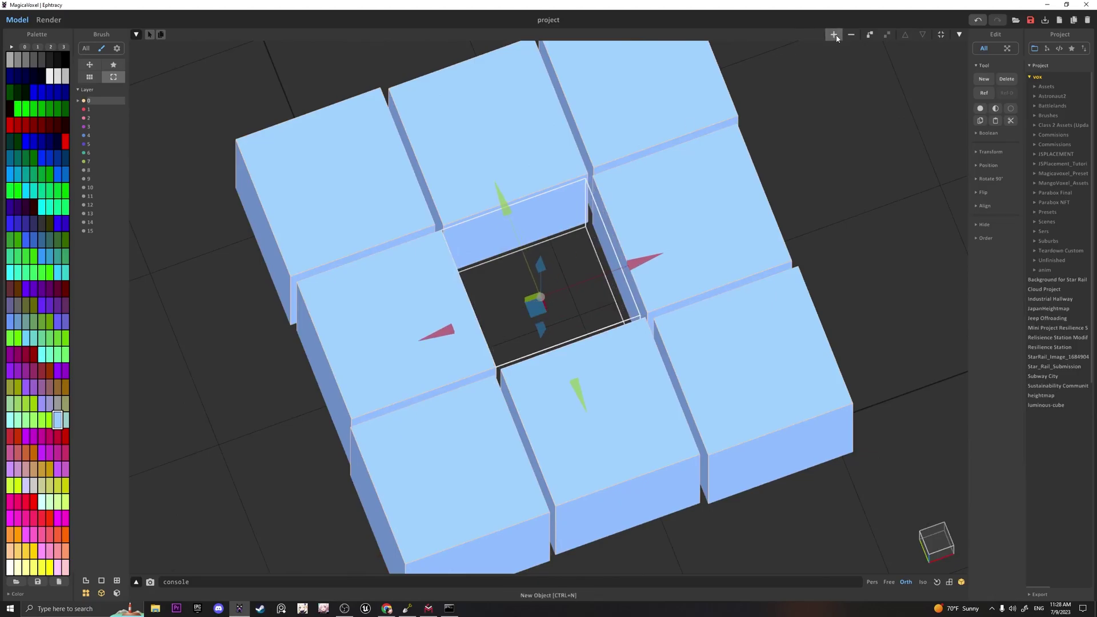
right_click_drag(817, 120, 831, 259)
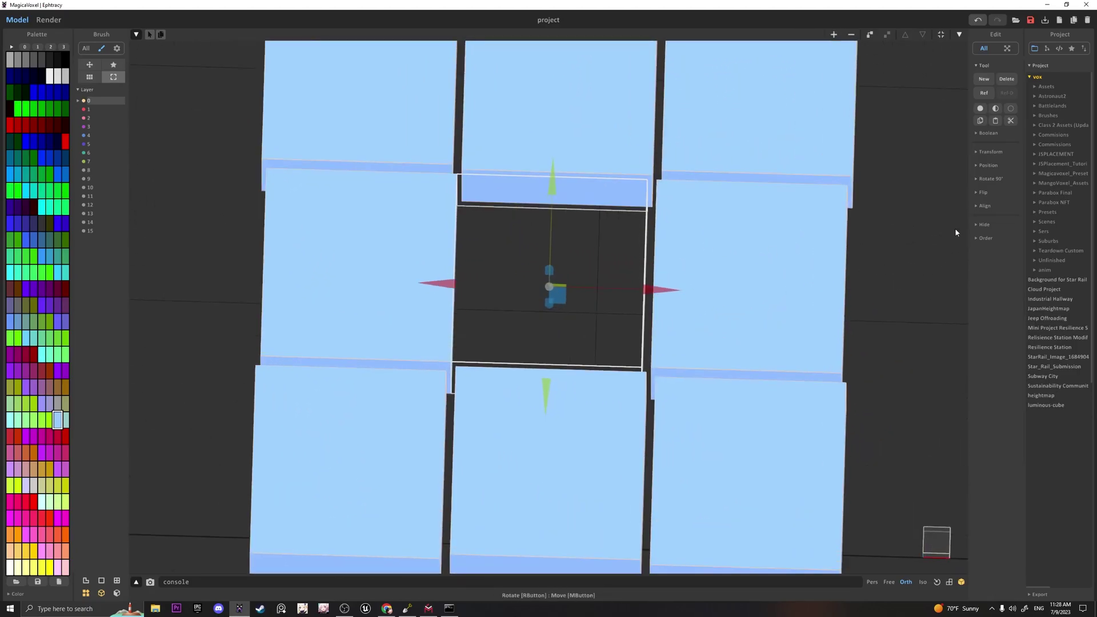
left_click_drag(666, 292, 670, 292)
Open the centre object for voxel editing and generate an Ellipsoid shape in it.
key("Tab")
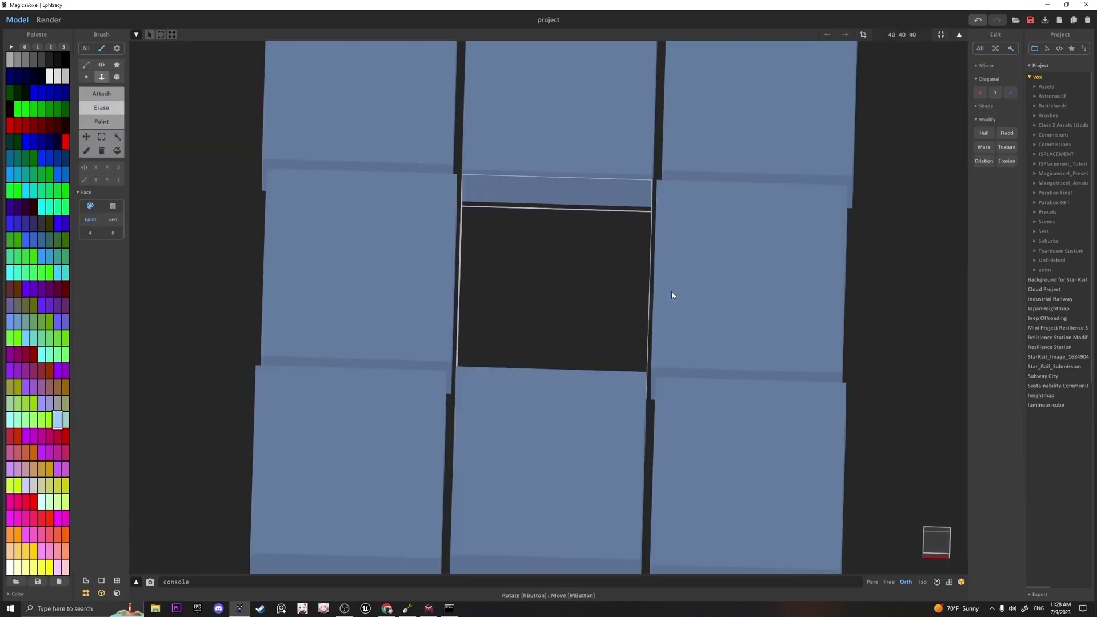
right_click_drag(577, 313, 606, 266)
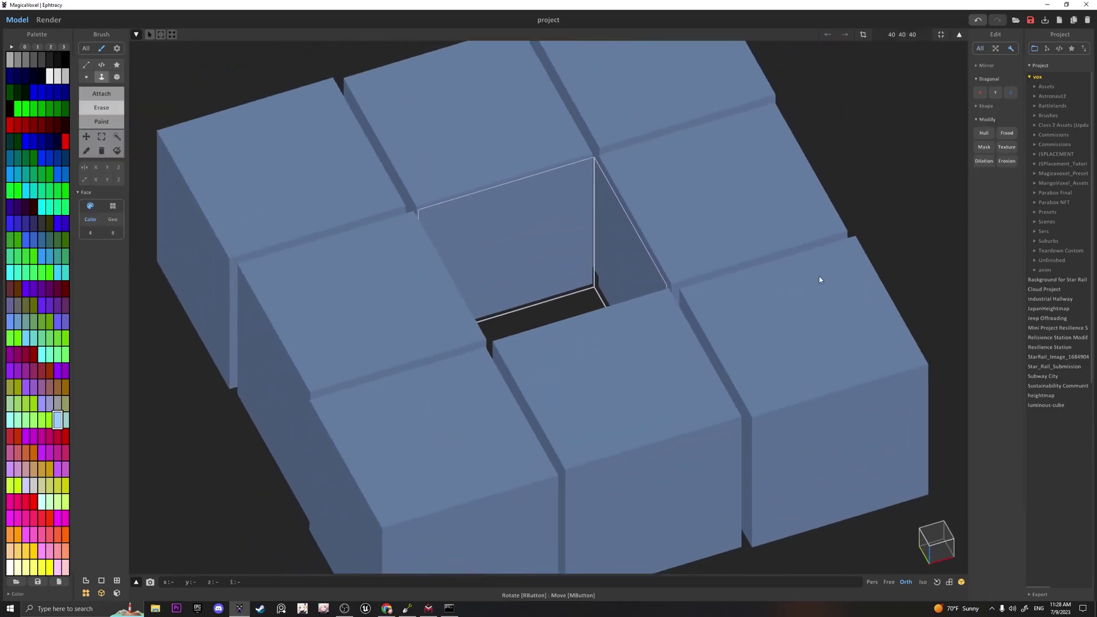
scroll(846, 263, "up", 2)
left_click(983, 107)
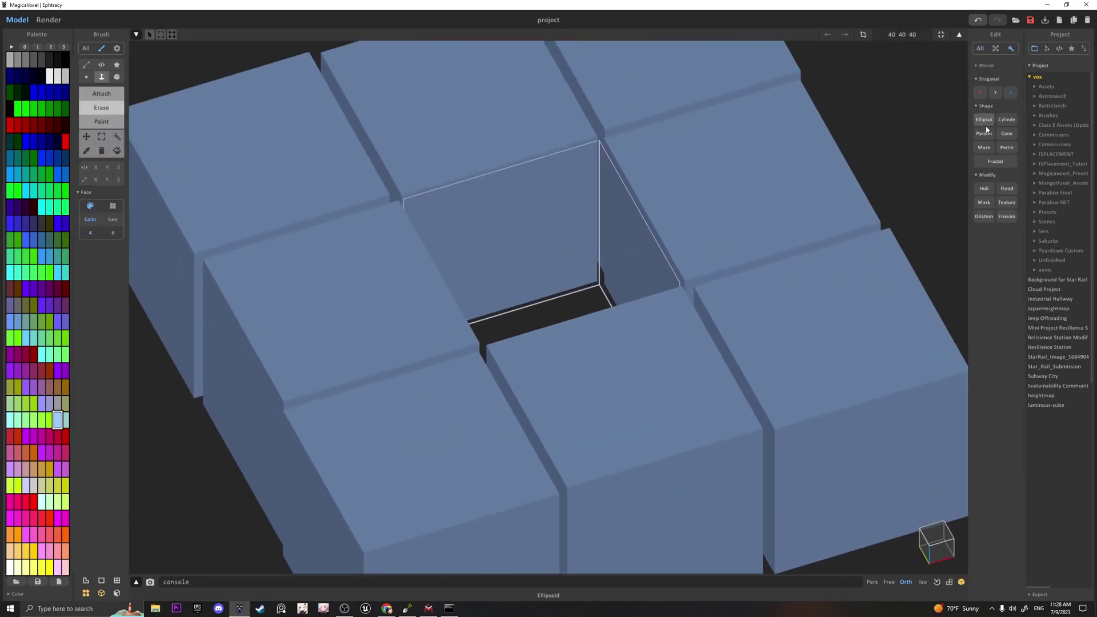
left_click(983, 119)
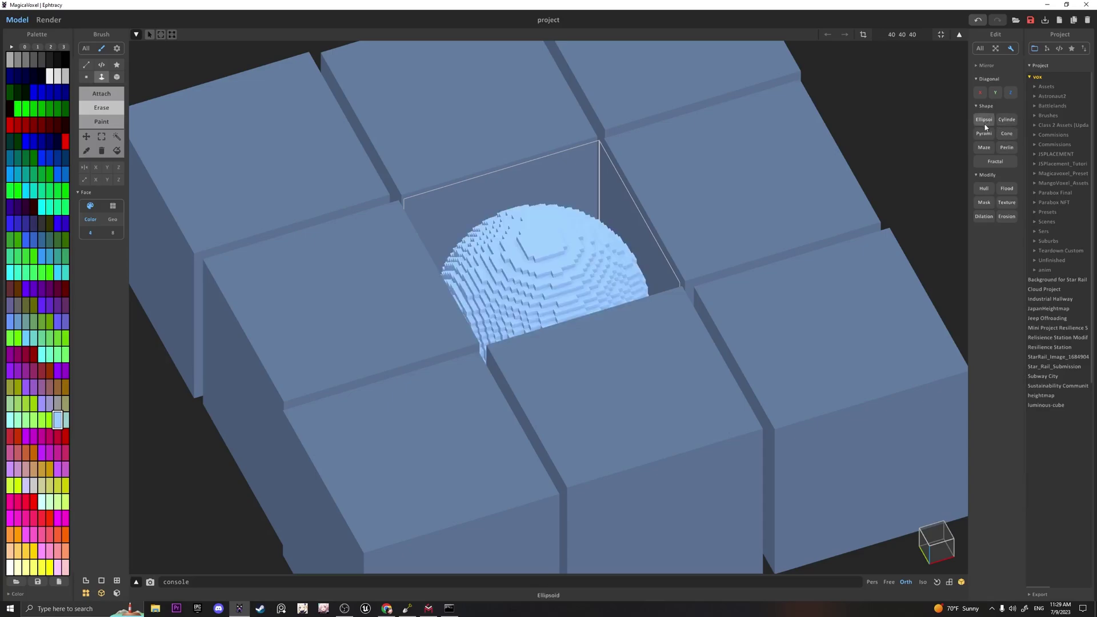
right_click_drag(829, 206, 687, 246)
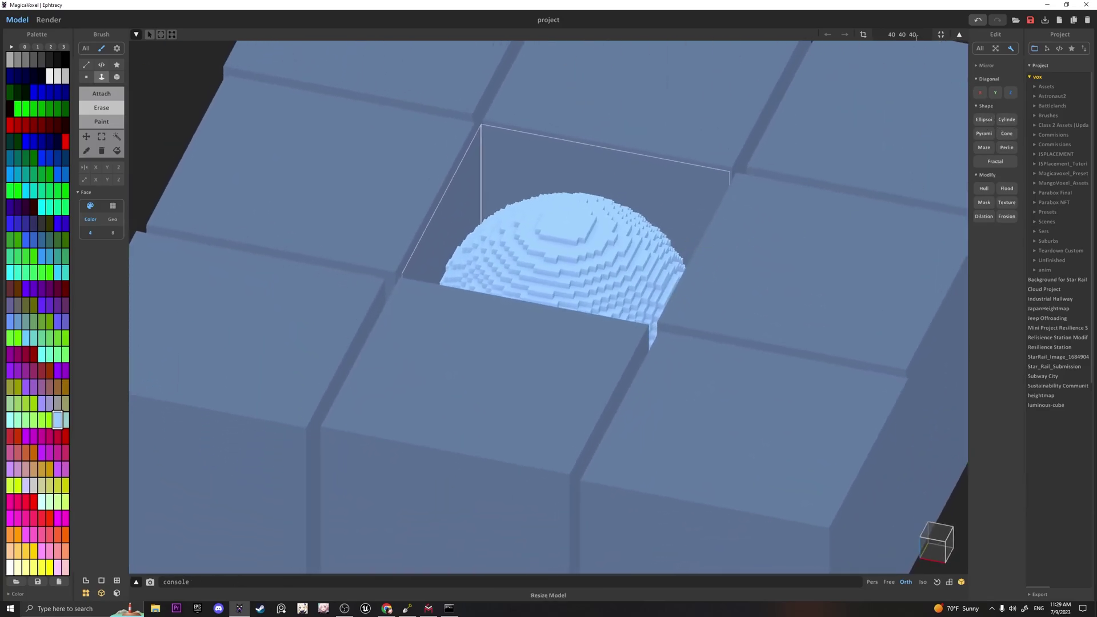
Resize the centre object to 20 20 20 and generate the Ellipsoid again at that size.
left_click(902, 35)
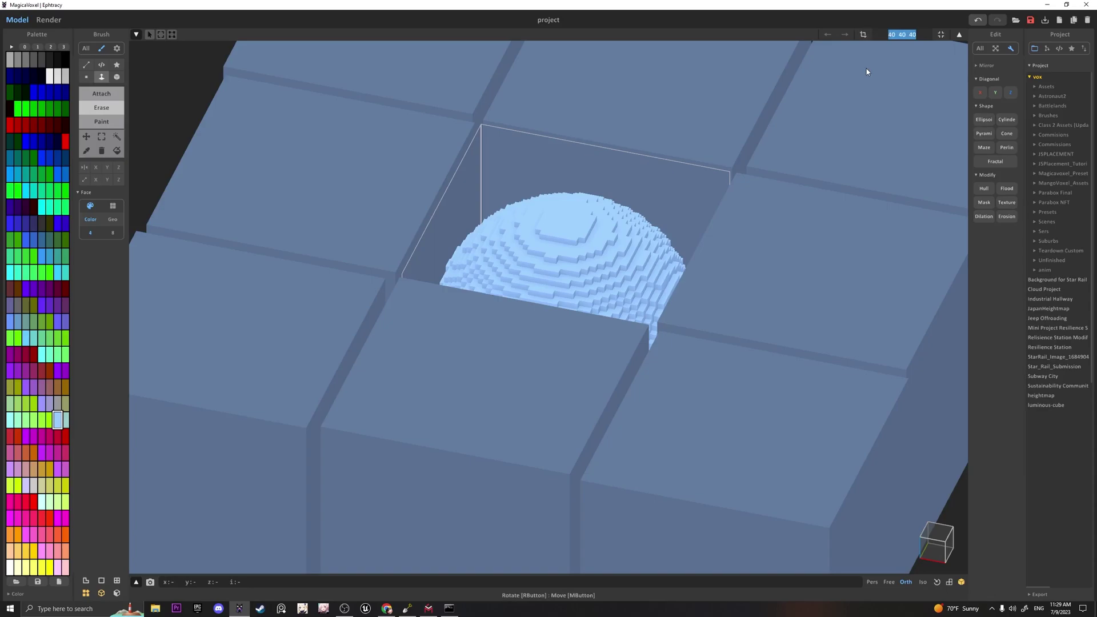
type("20 20 20")
key("Return")
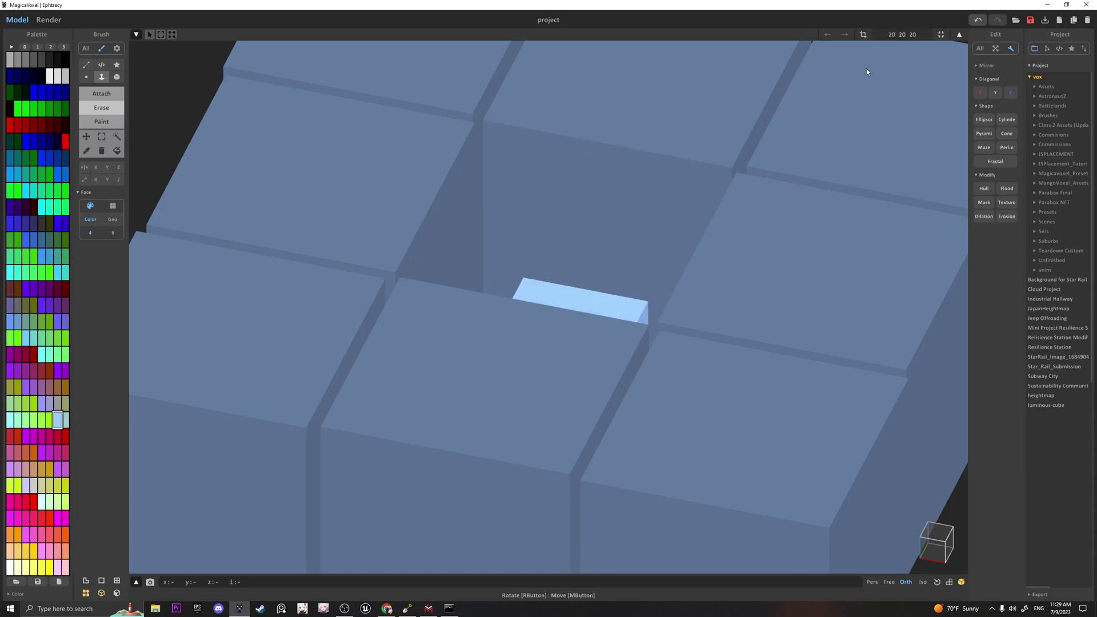
left_click(987, 121)
right_click_drag(708, 271, 808, 329)
Return to the scene's objects and raise the small sphere along the vertical axis within the centre gap.
key("Tab")
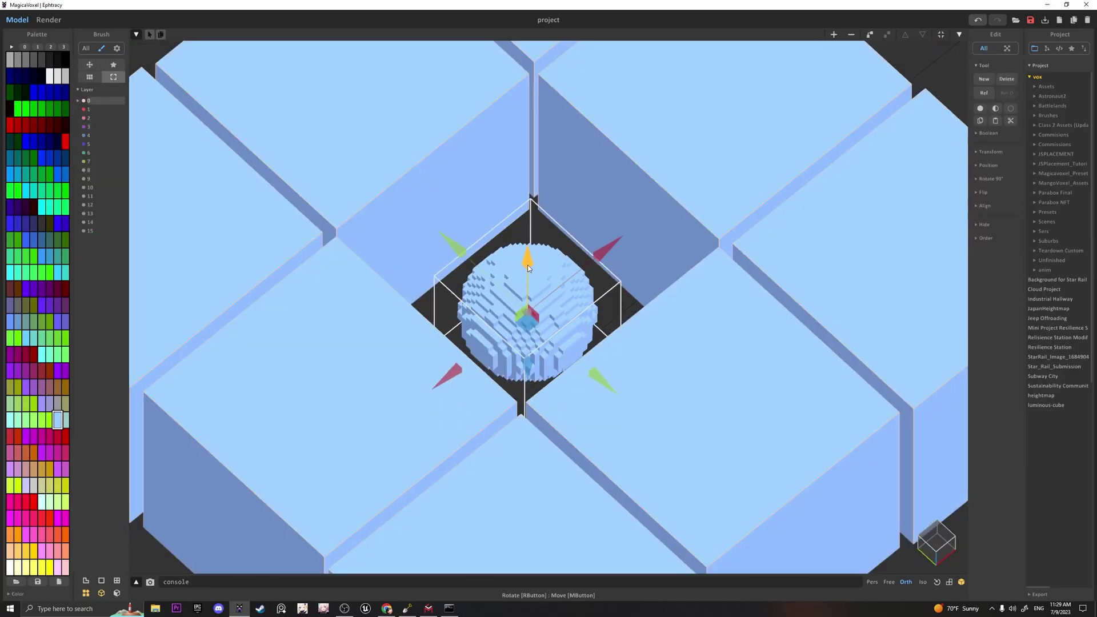
right_click_drag(536, 232, 545, 233)
left_click_drag(526, 244, 527, 220)
right_click_drag(528, 222, 683, 219)
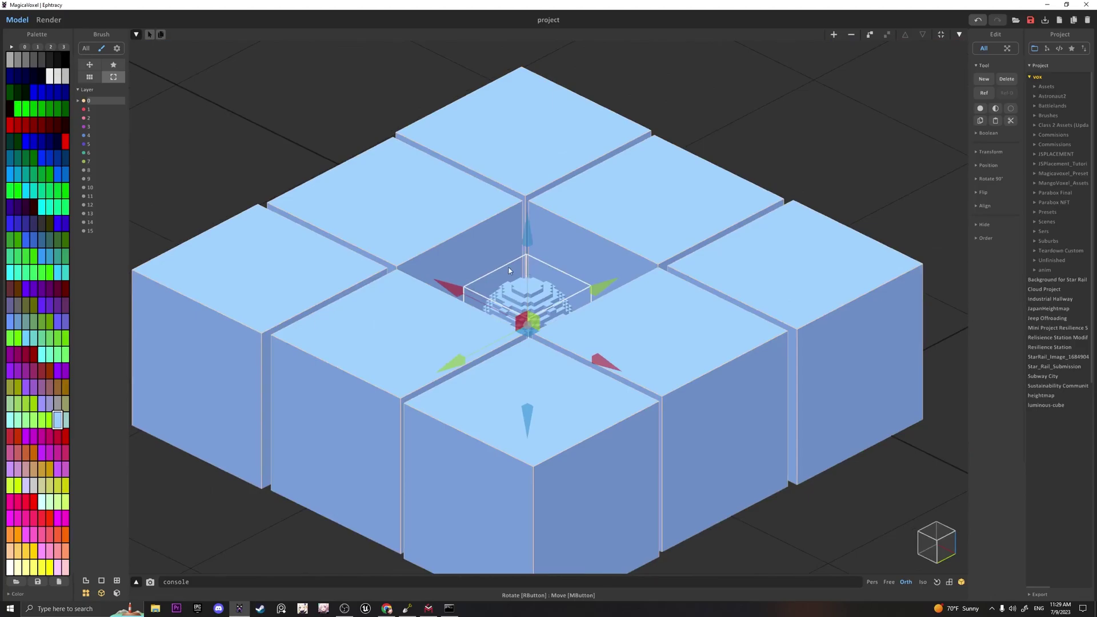
Pick red from the palette and recolour the small centre sphere with it.
left_click(34, 501)
key("Tab")
left_click(531, 300)
key("Tab")
scroll(527, 278, "down", 4)
mouse_move(537, 302)
right_mouse_down()
mouse_move(526, 278)
mouse_move(485, 312)
mouse_move(601, 339)
right_mouse_up()
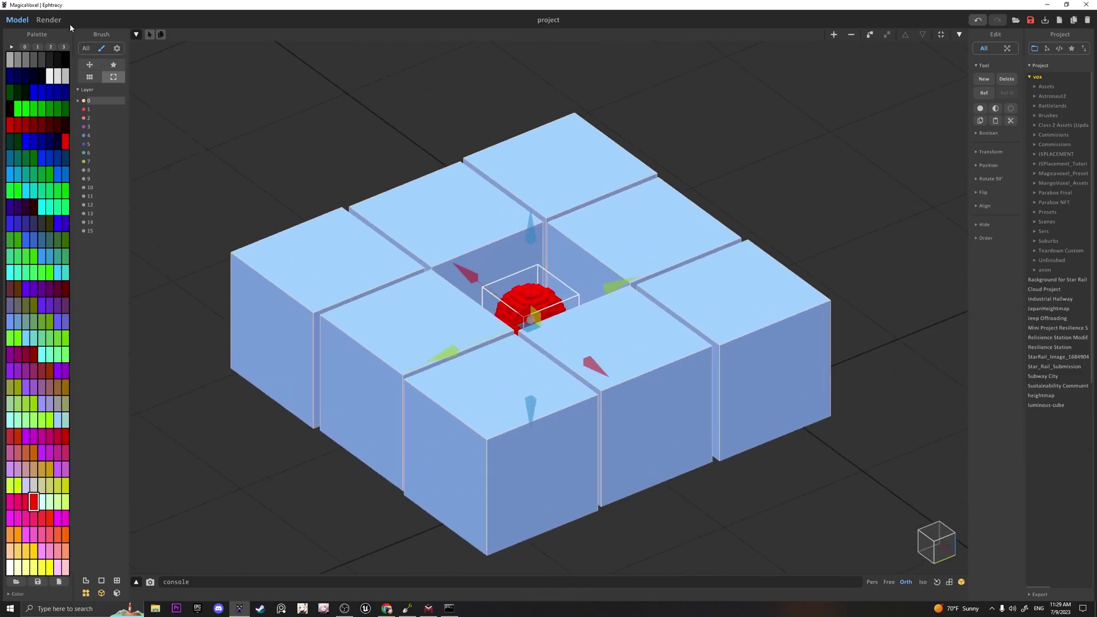
Render the scene and make the red sphere's material emissive, with Emission at 100 and Power raised.
left_click(49, 20)
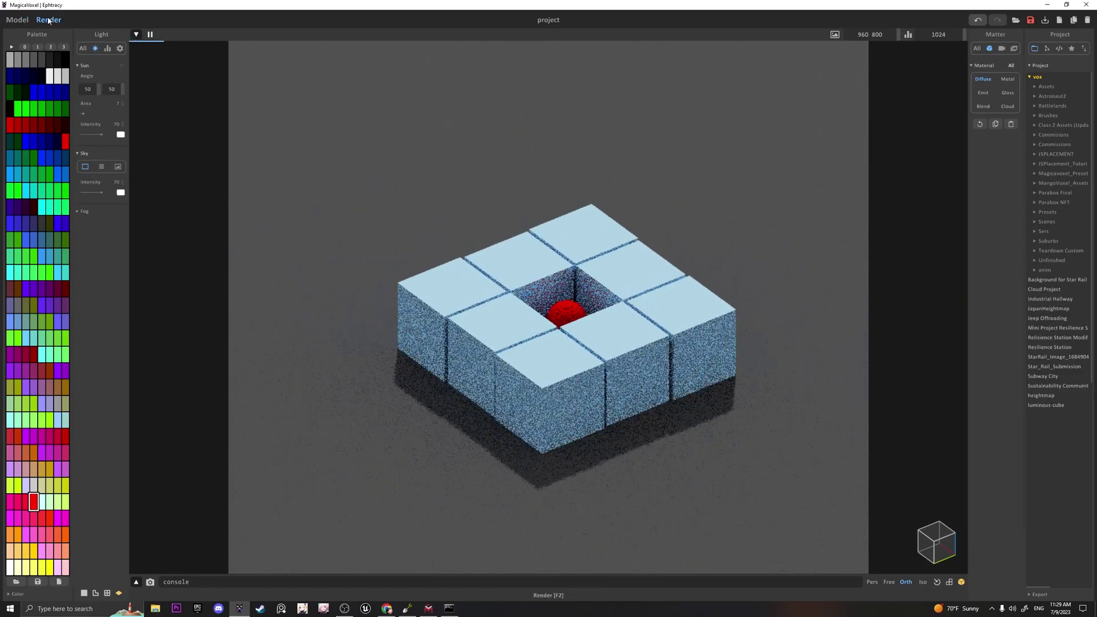
scroll(557, 301, "up", 2)
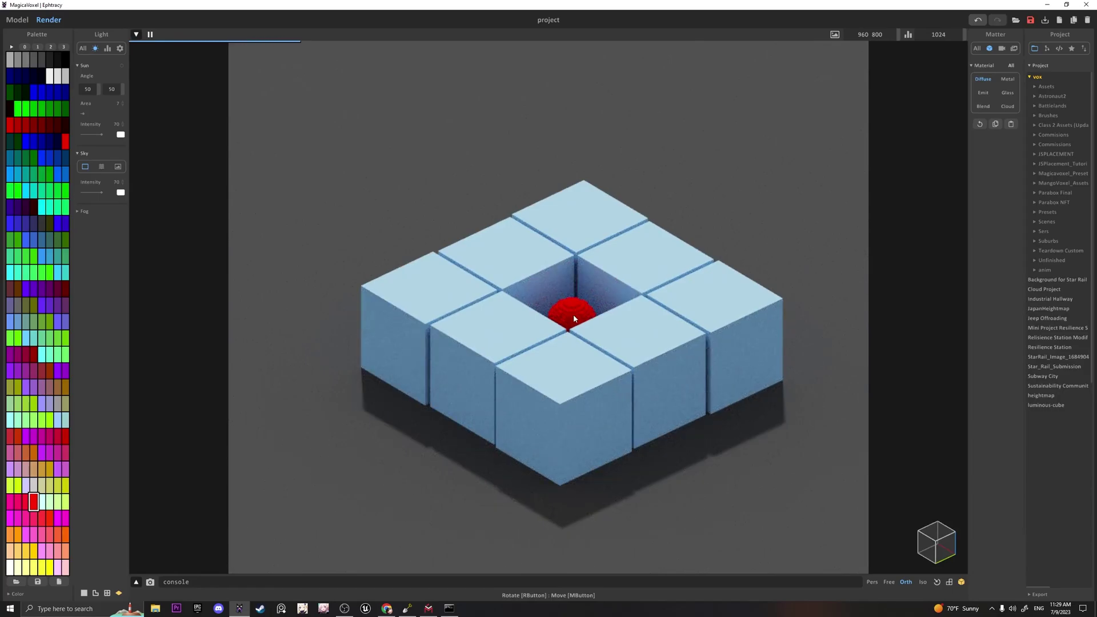
left_click(988, 95)
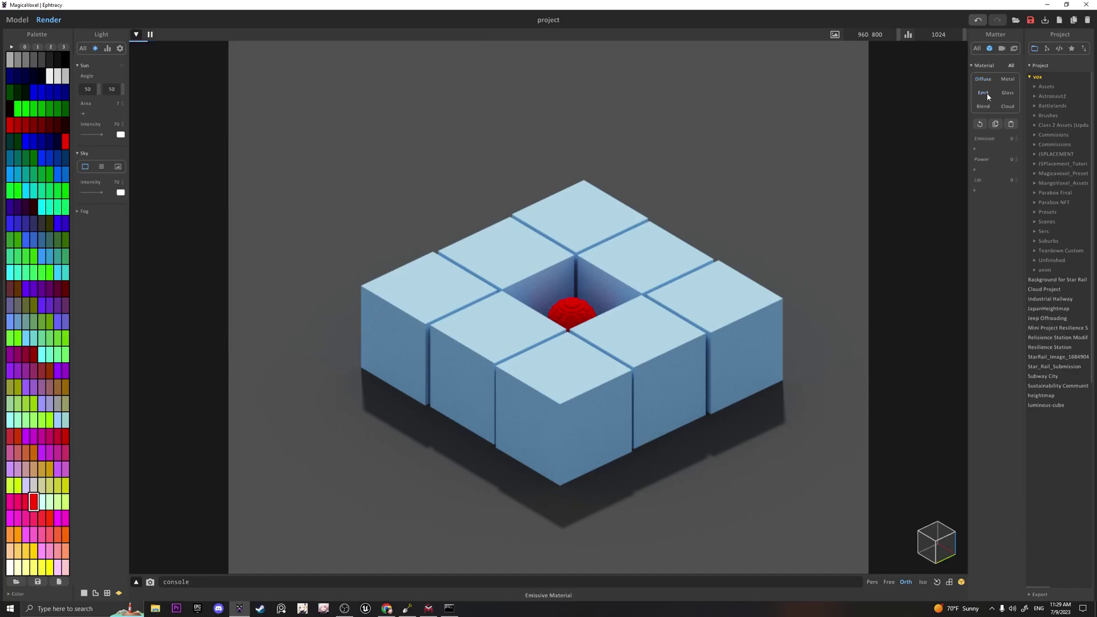
mouse_move(993, 149)
left_mouse_down()
mouse_move(1011, 150)
mouse_move(989, 171)
left_mouse_up()
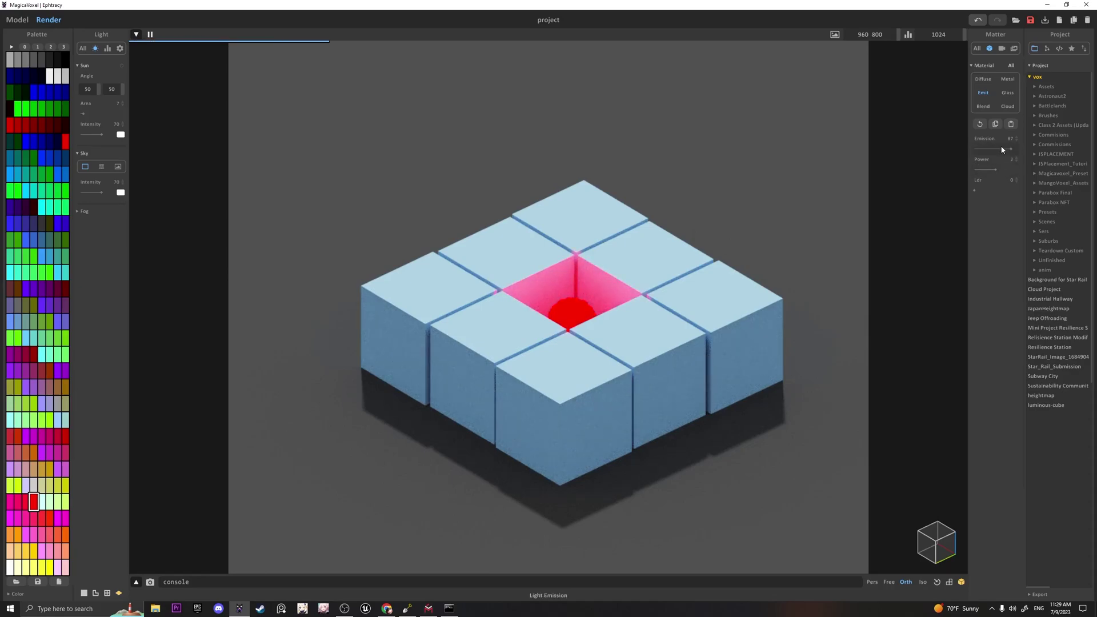
left_click_drag(1010, 151, 1016, 149)
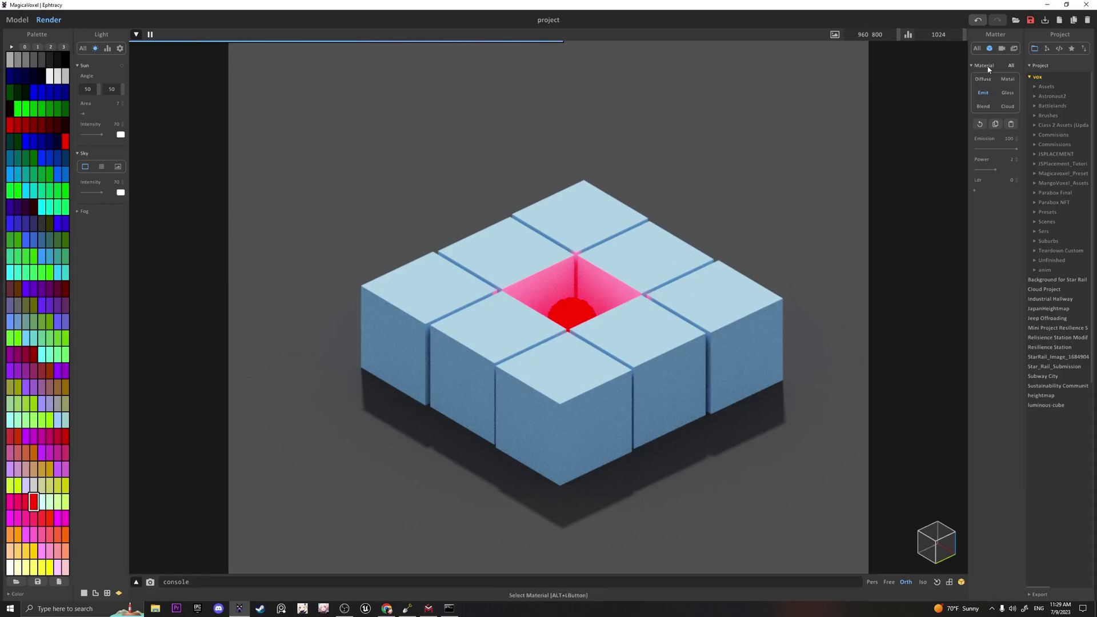
Enable Bloom on the render camera, reduce its size slightly and set its mix to about 26.
left_click(1002, 48)
left_click(1016, 248)
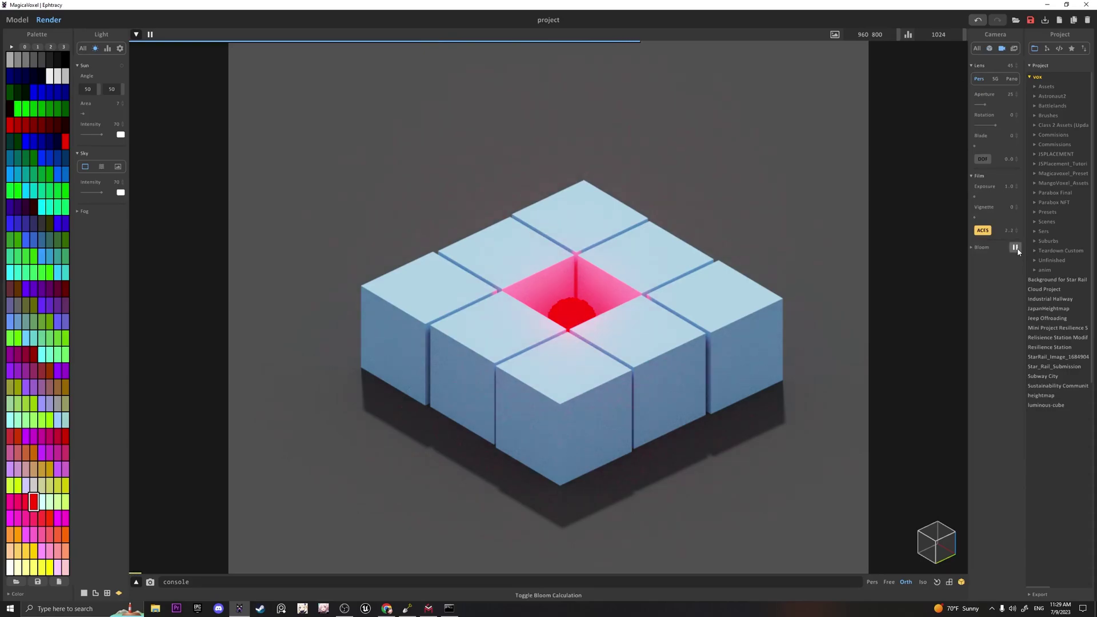
left_click(989, 249)
left_click_drag(988, 289, 984, 289)
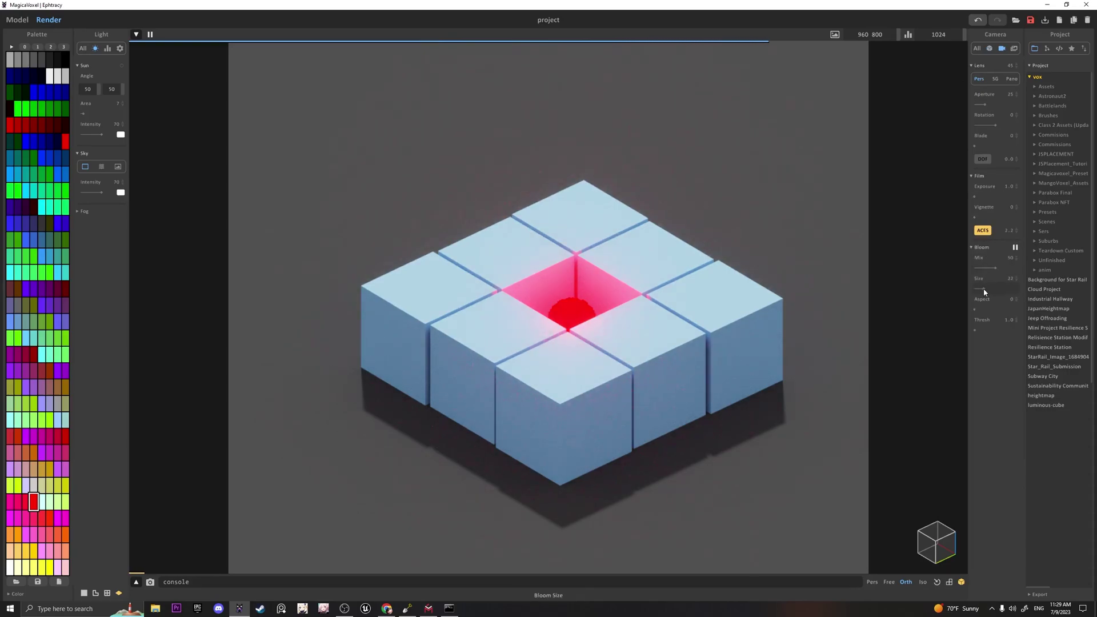
left_click(985, 270)
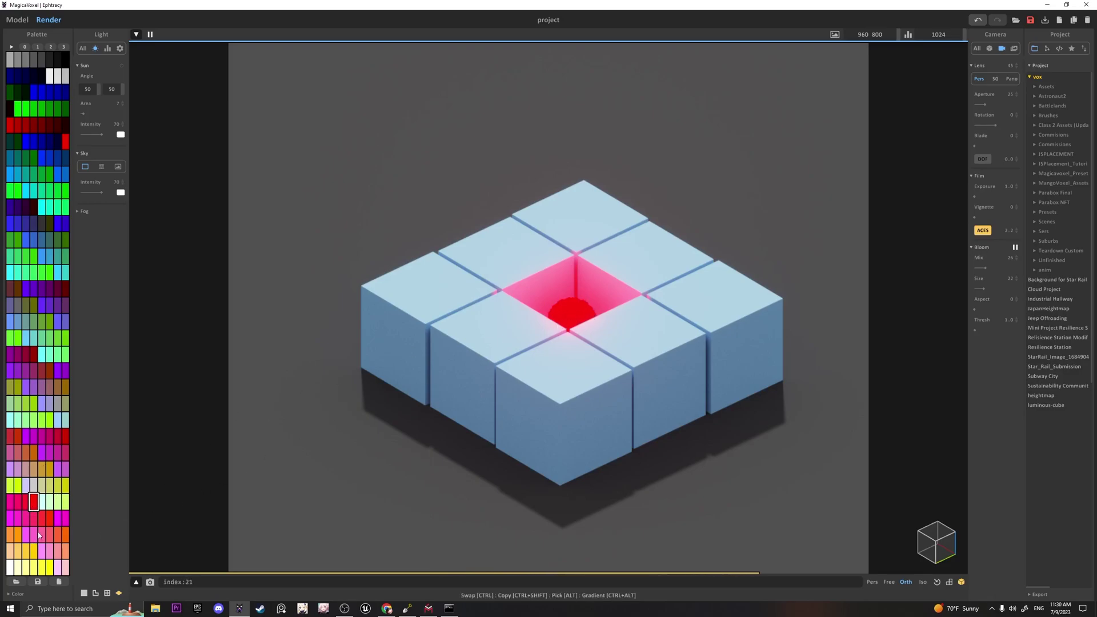
Lower the saturation of the sphere's red palette colour to RGB 255 81 81.
left_click(19, 594)
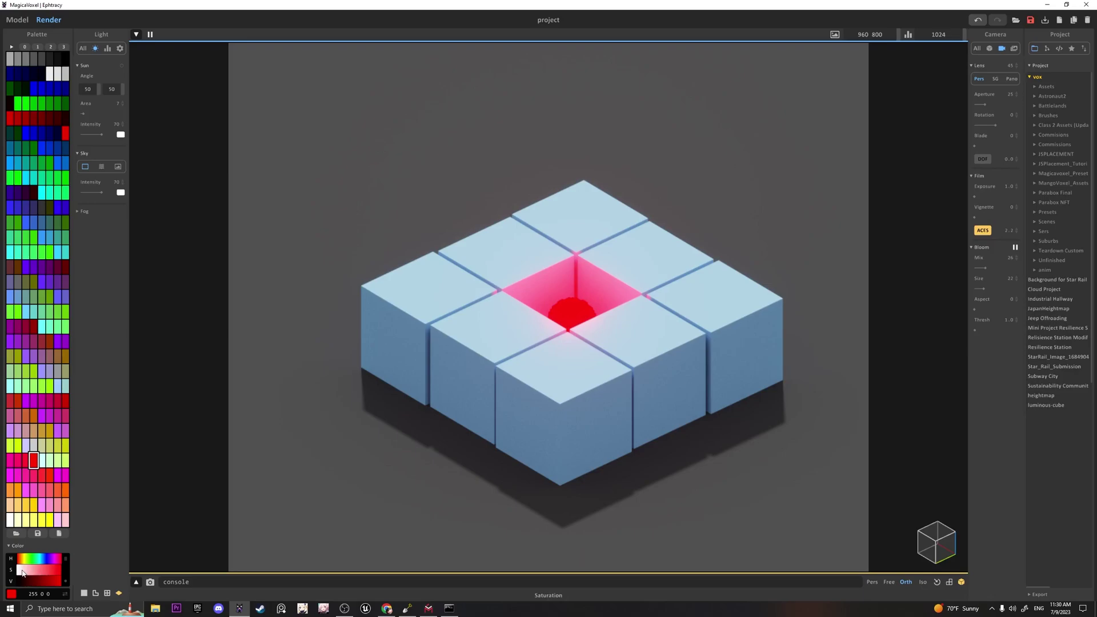
left_click(22, 573)
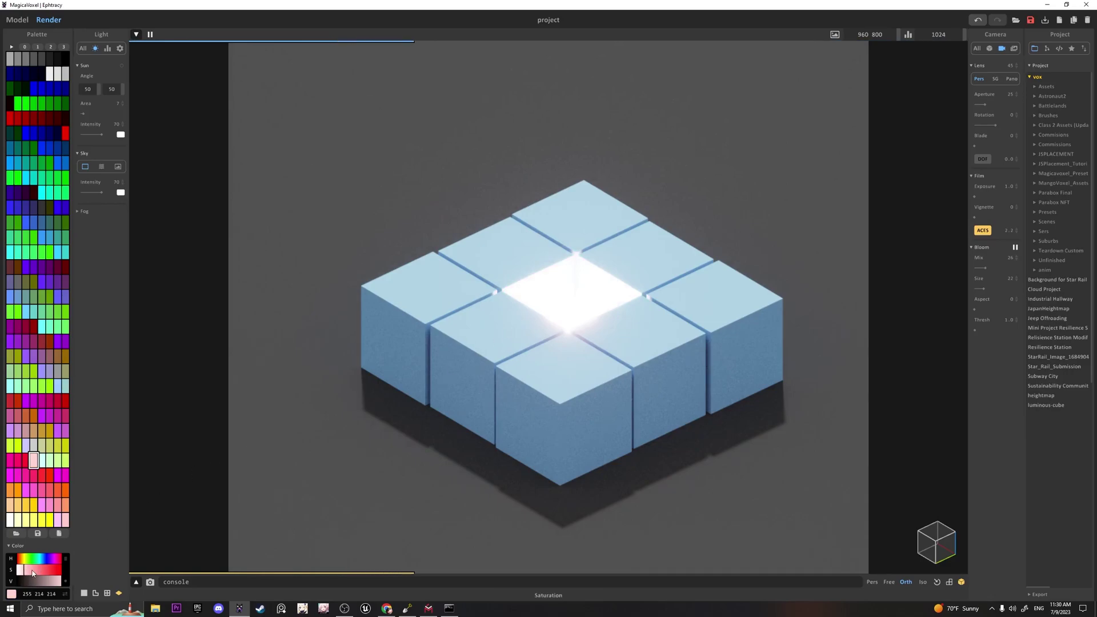
left_click_drag(32, 573, 48, 575)
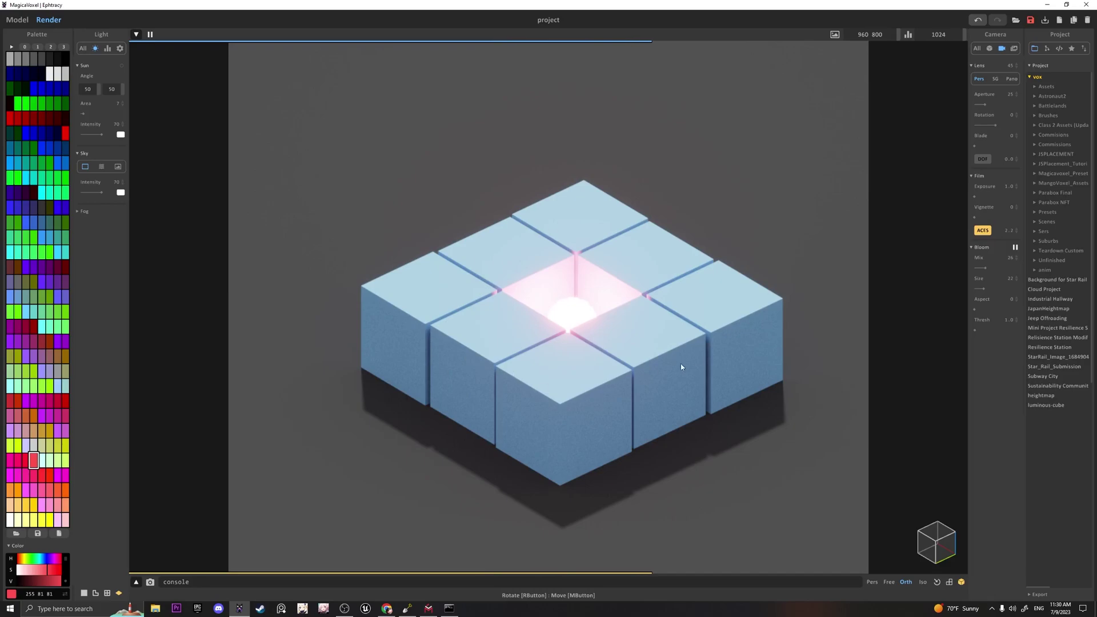
Pick the light blue cube colour and give it a Glass material with transparency at about 65.
left_click(638, 267)
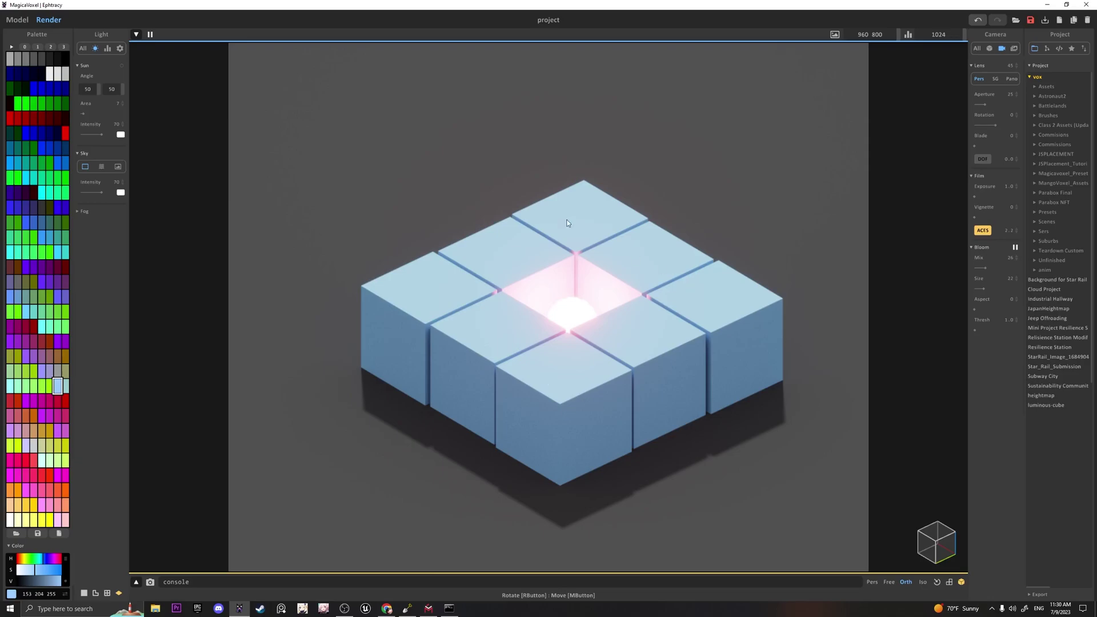
left_click(993, 49)
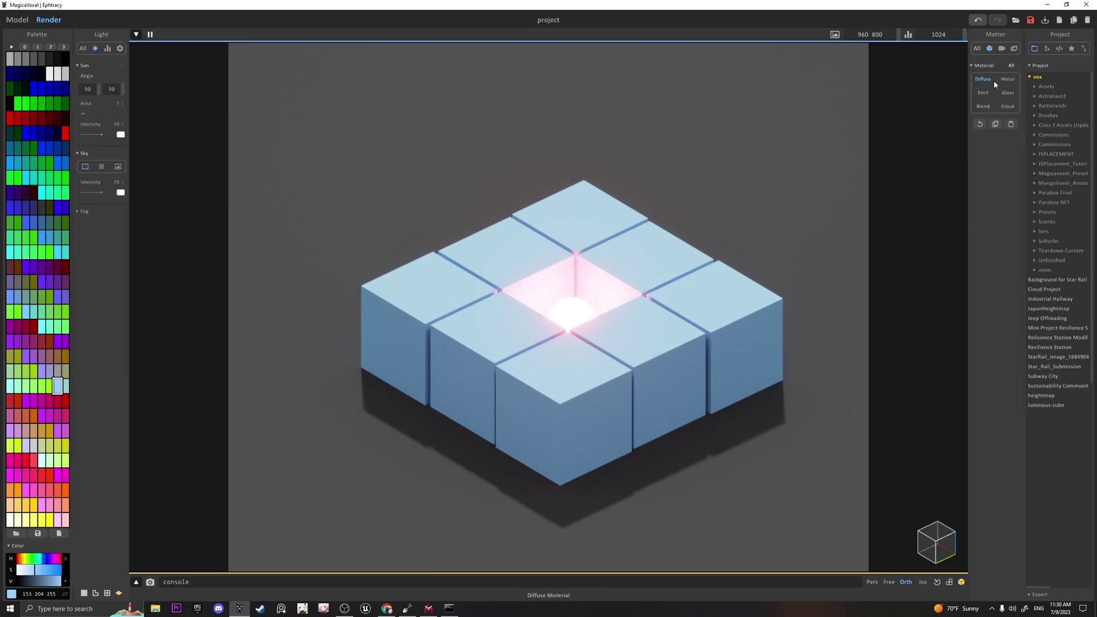
left_click(1007, 96)
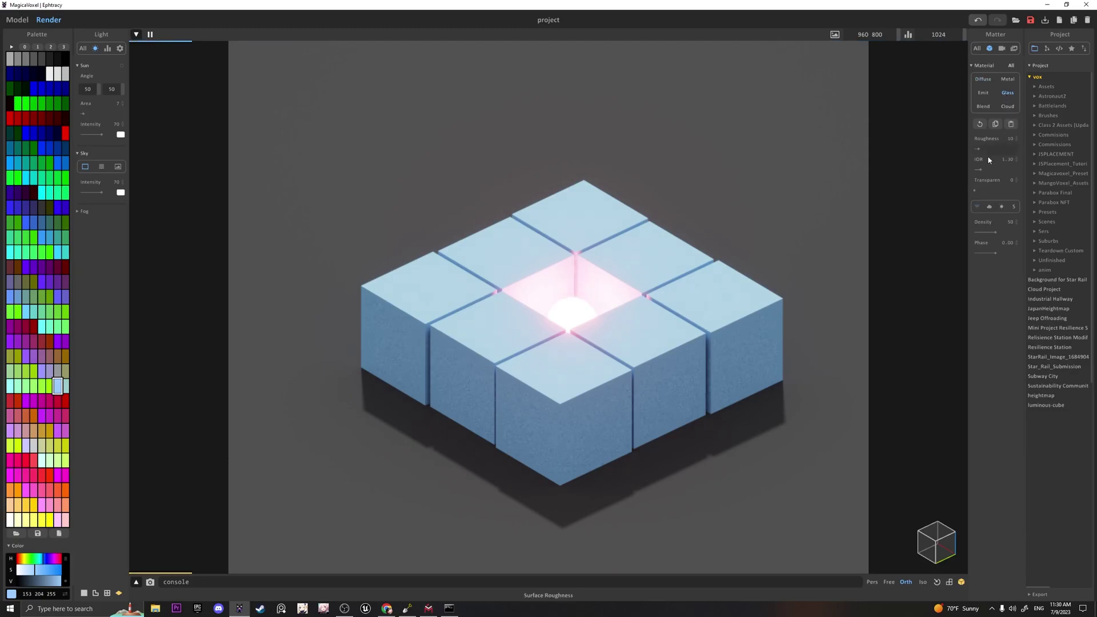
left_click_drag(990, 192, 1002, 191)
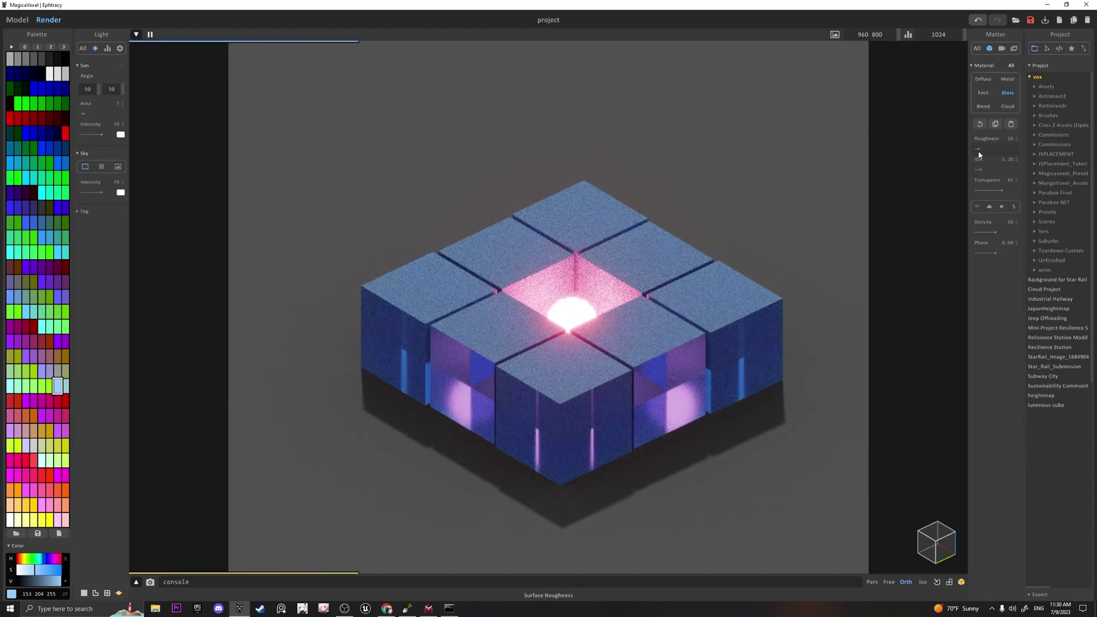
Refine the cubes' glass: lower the roughness to about 4, raise the IOR to about 1.46 and the transparency to about 83.
left_click_drag(980, 150, 976, 150)
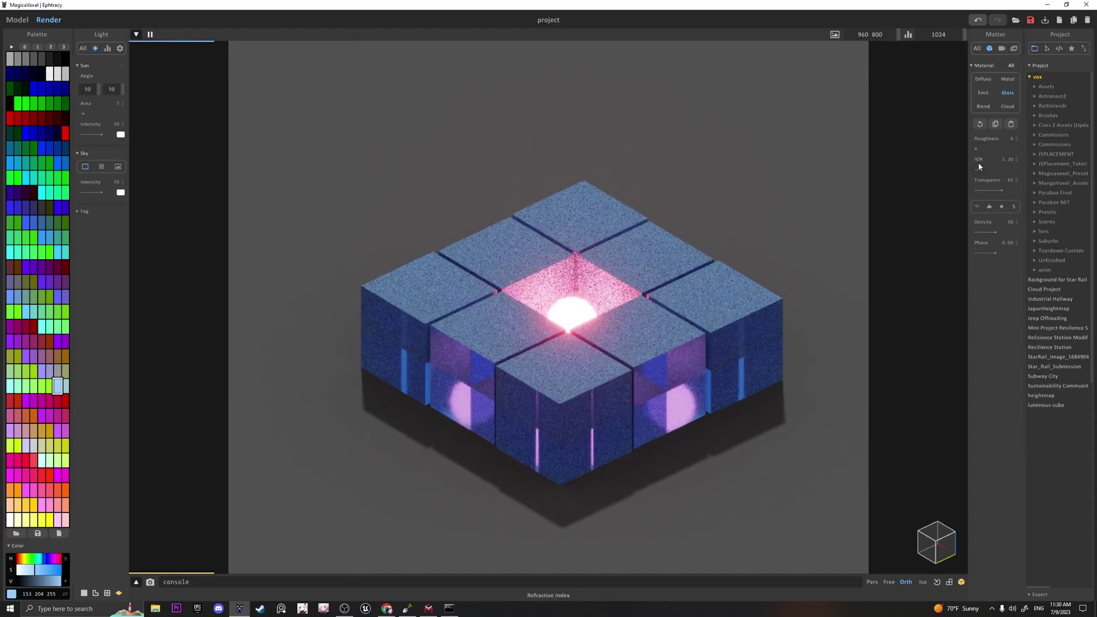
left_click(978, 170)
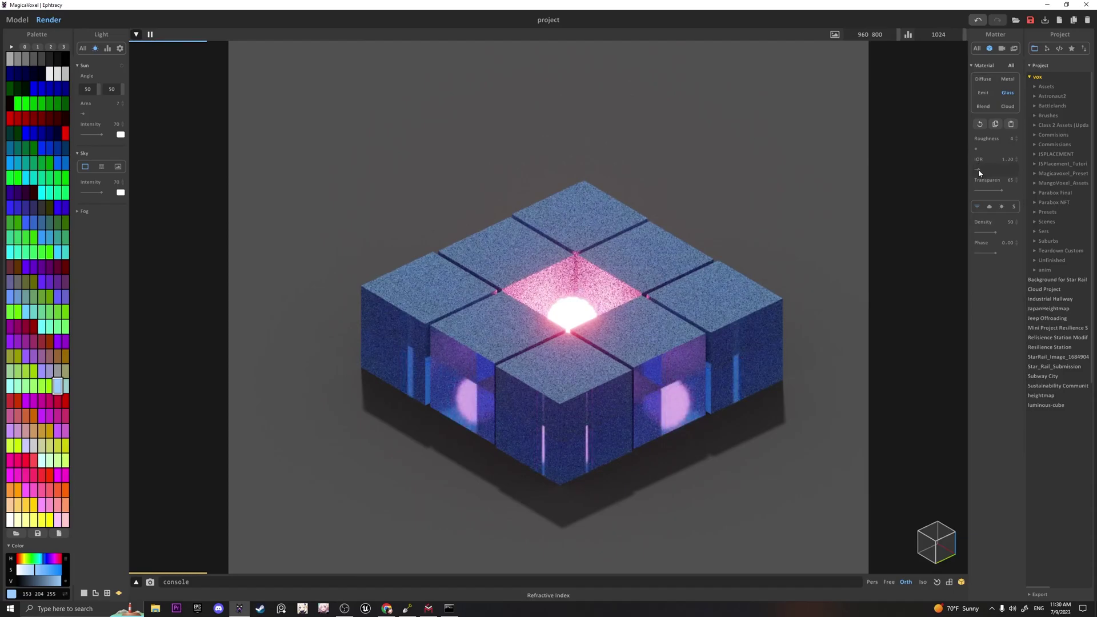
left_click_drag(979, 173, 986, 173)
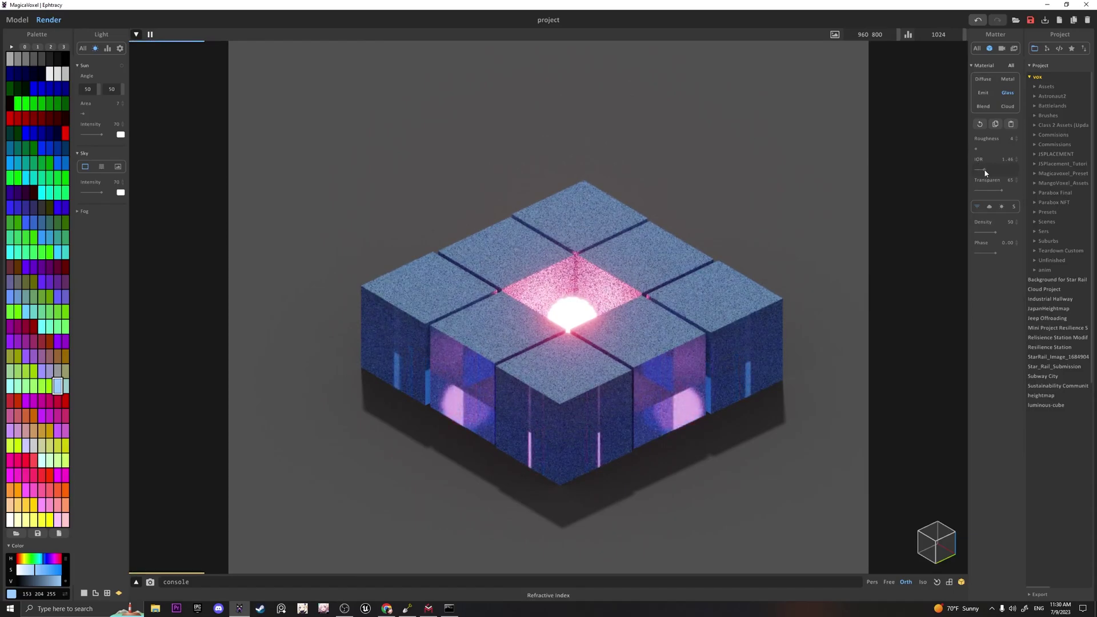
left_click(1009, 189)
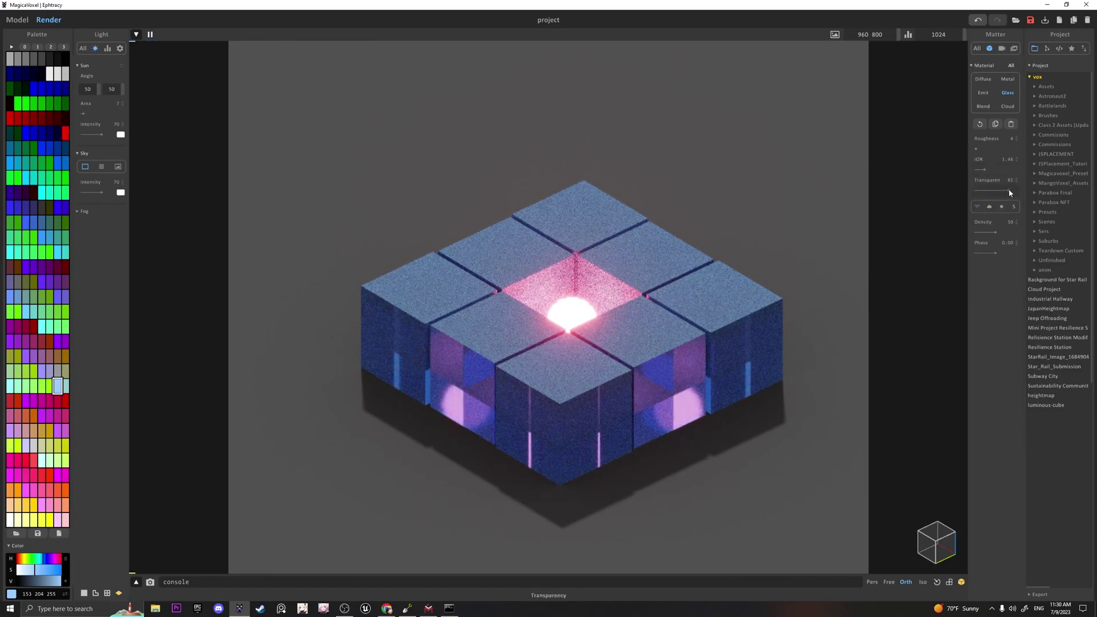
Give the cubes' glass Scatter media, trying Emissive media in between, and set the media density to about 55.
left_click(989, 211)
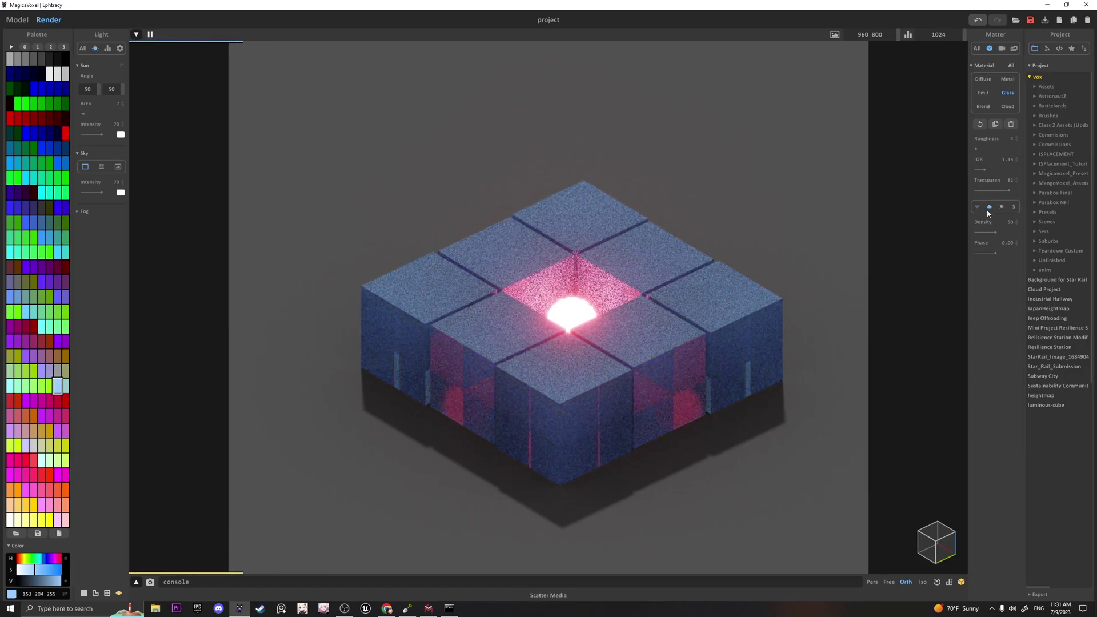
left_click(1001, 207)
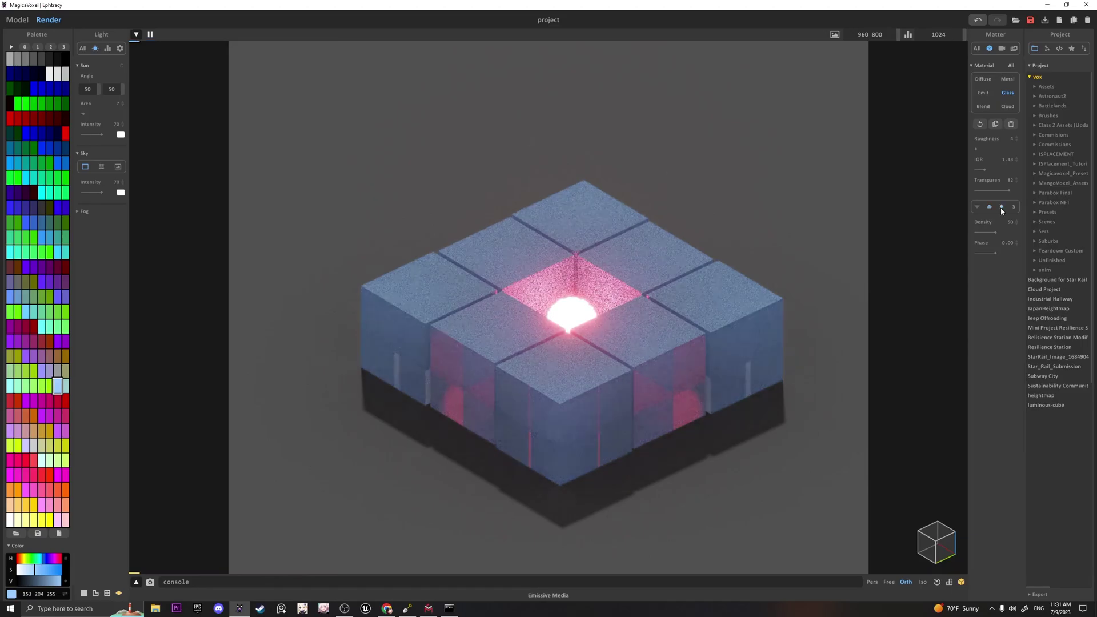
left_click(990, 208)
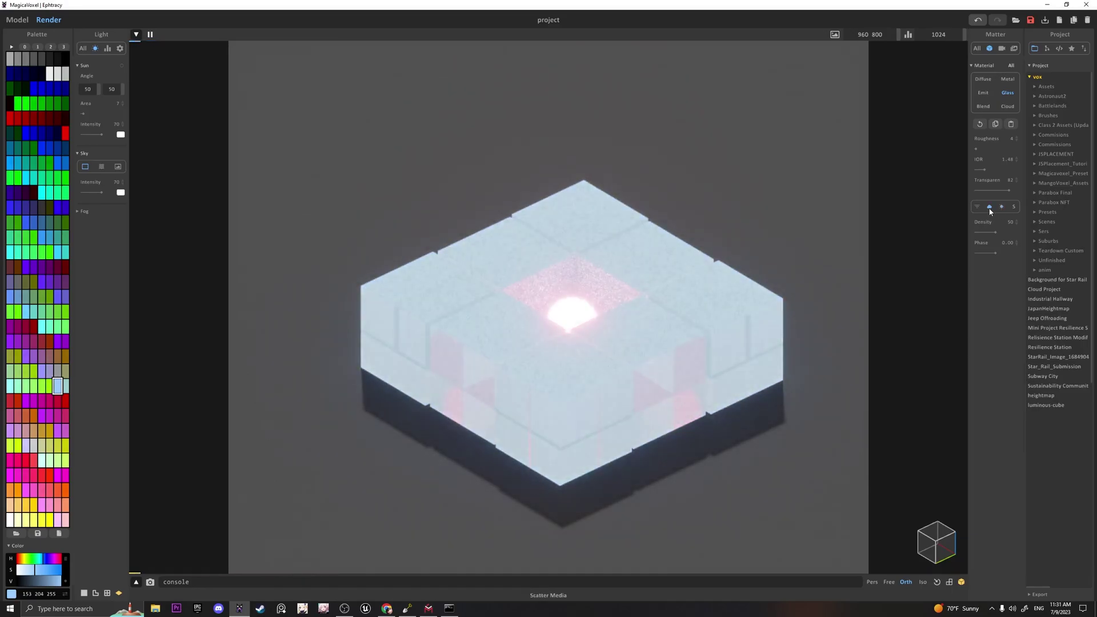
left_click(991, 233)
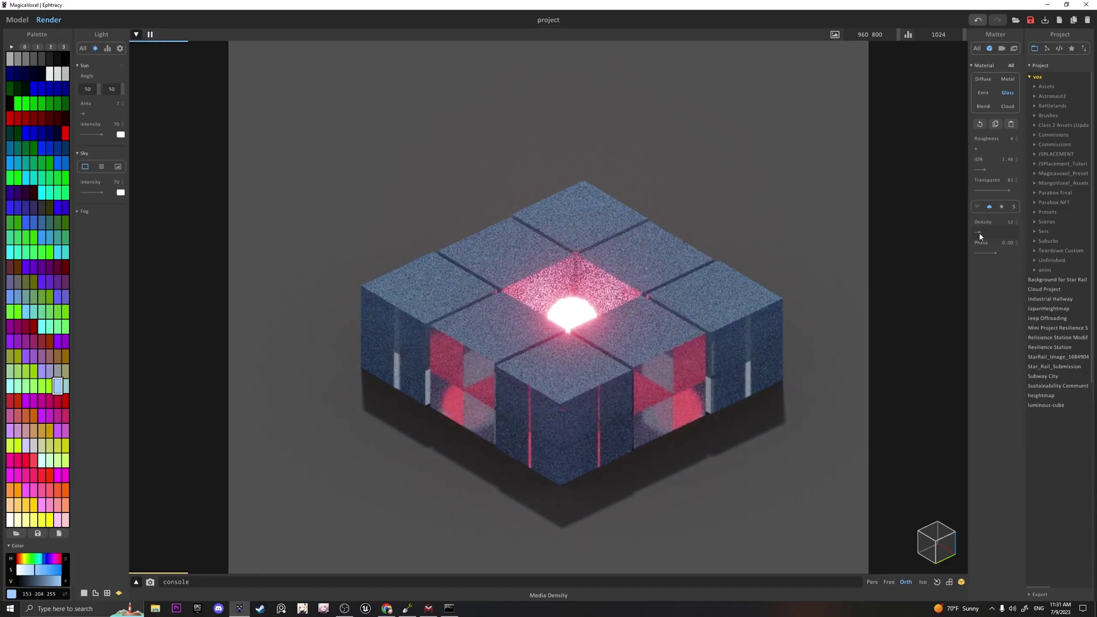
left_click_drag(979, 233, 998, 234)
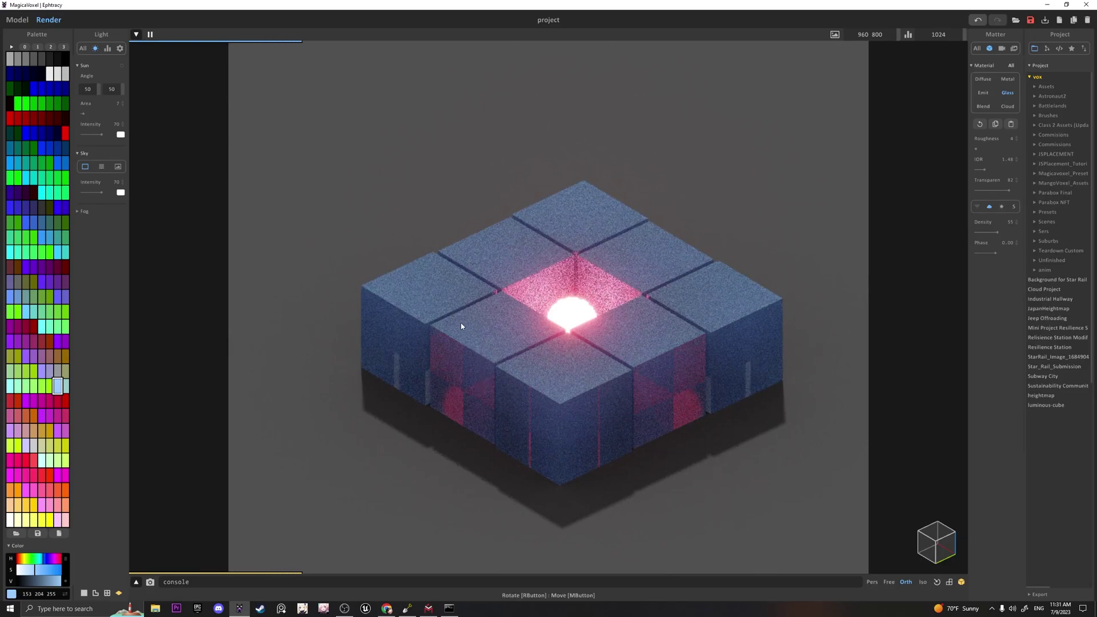
Enable the reflect, scatter and TR-Shadow options in the render's sampling settings.
left_click(108, 51)
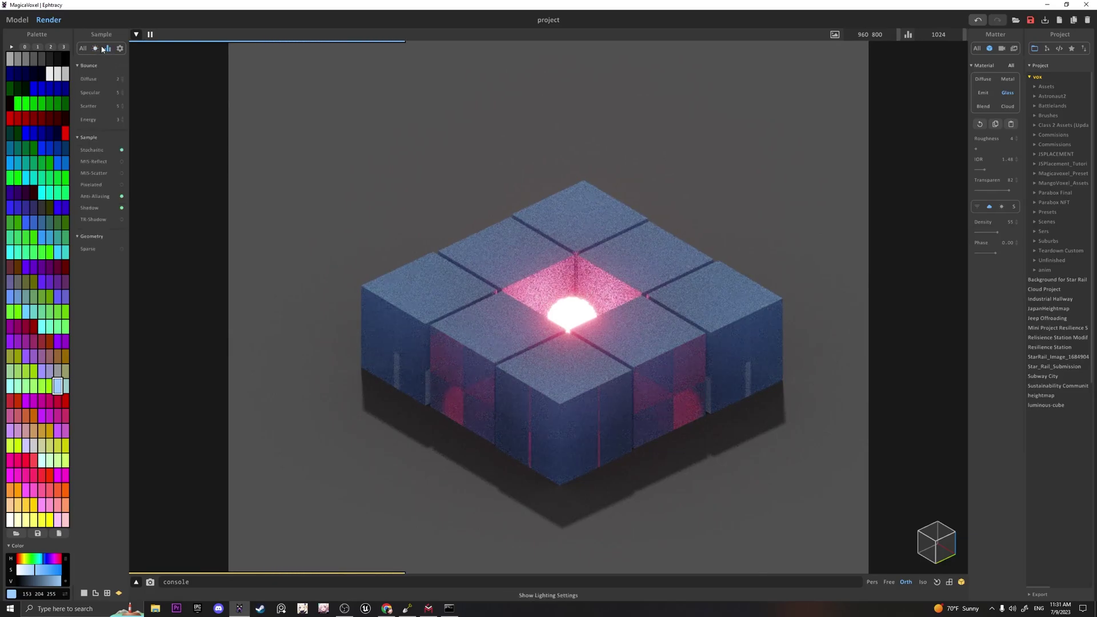
left_click(122, 162)
left_click(121, 173)
left_click(122, 220)
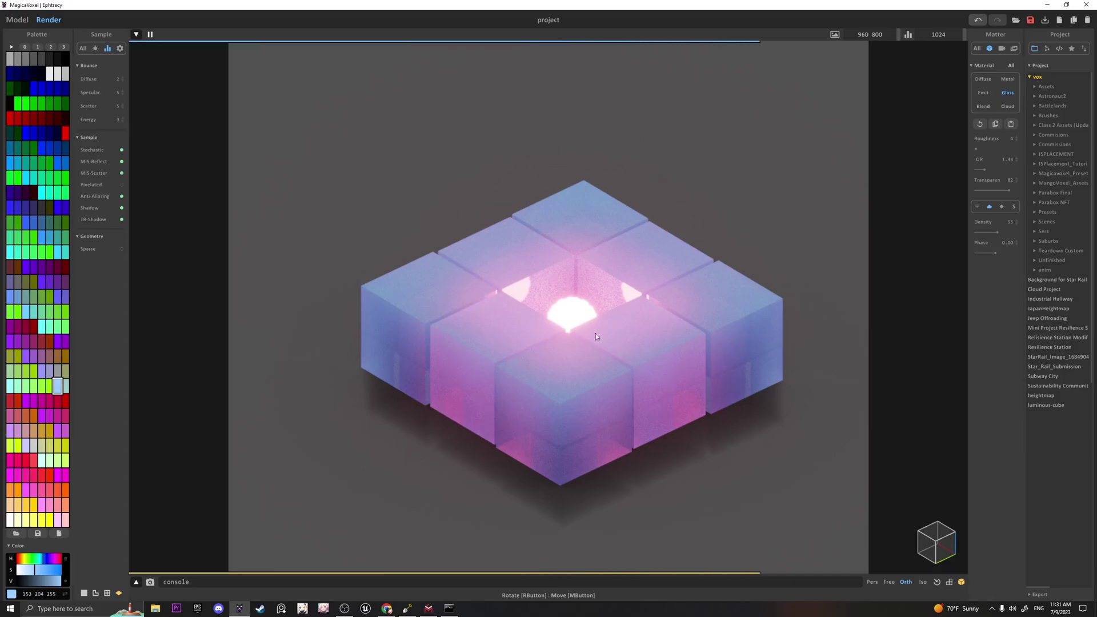
Return to modelling, add a new object, centre it over the gap and raise it above the sphere.
left_click(17, 19)
scroll(551, 327, "up", 3)
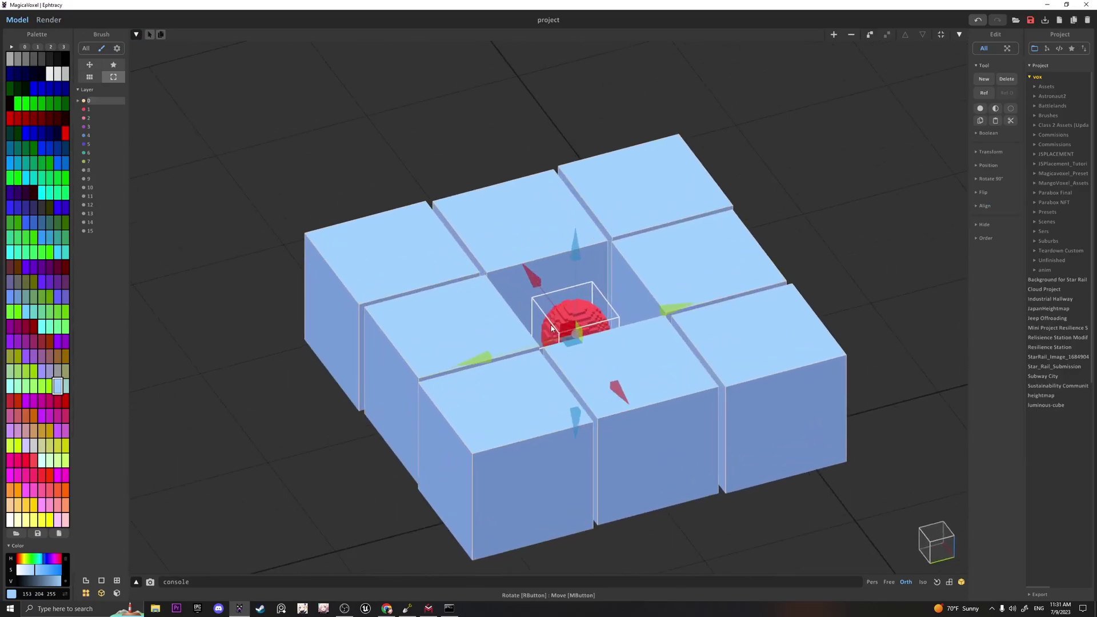
right_click_drag(551, 327, 767, 306)
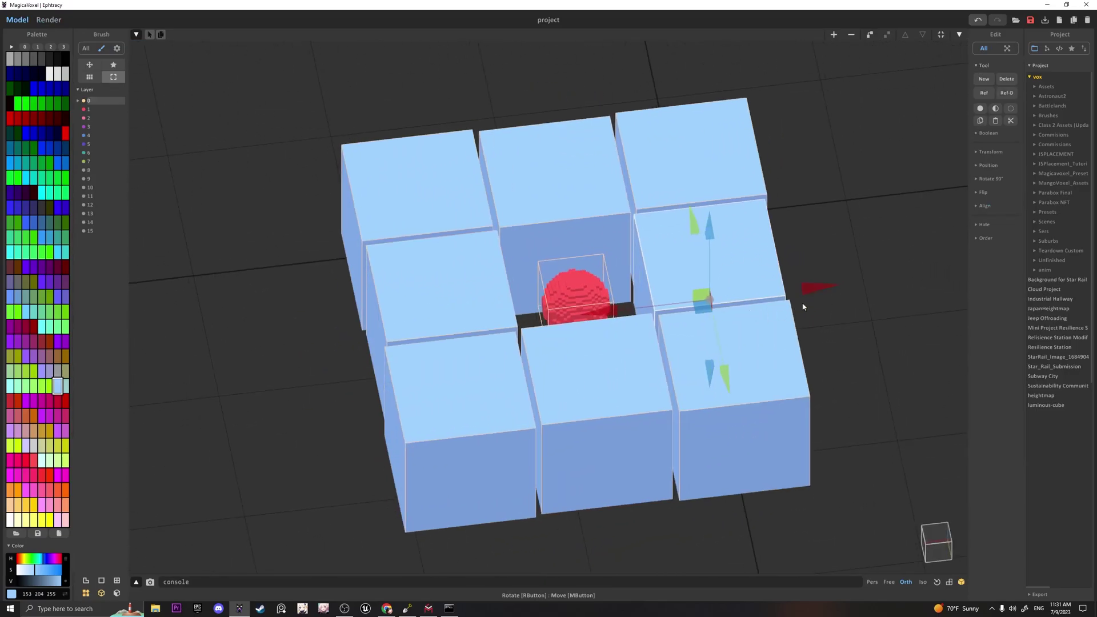
left_click(834, 35)
left_click_drag(678, 181, 568, 323)
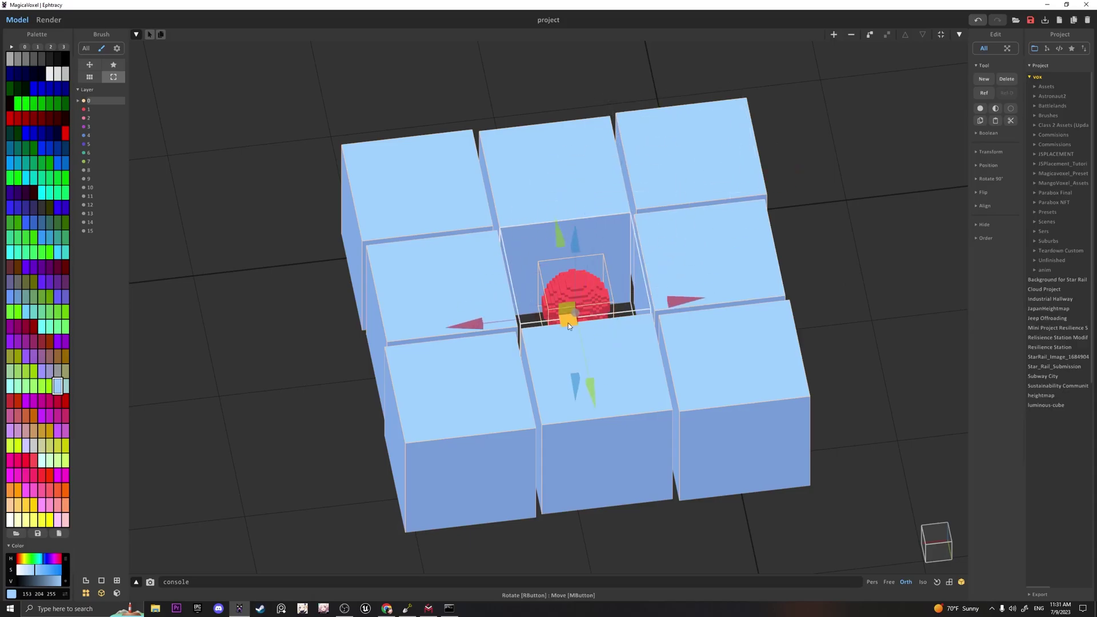
right_click_drag(569, 323, 580, 275)
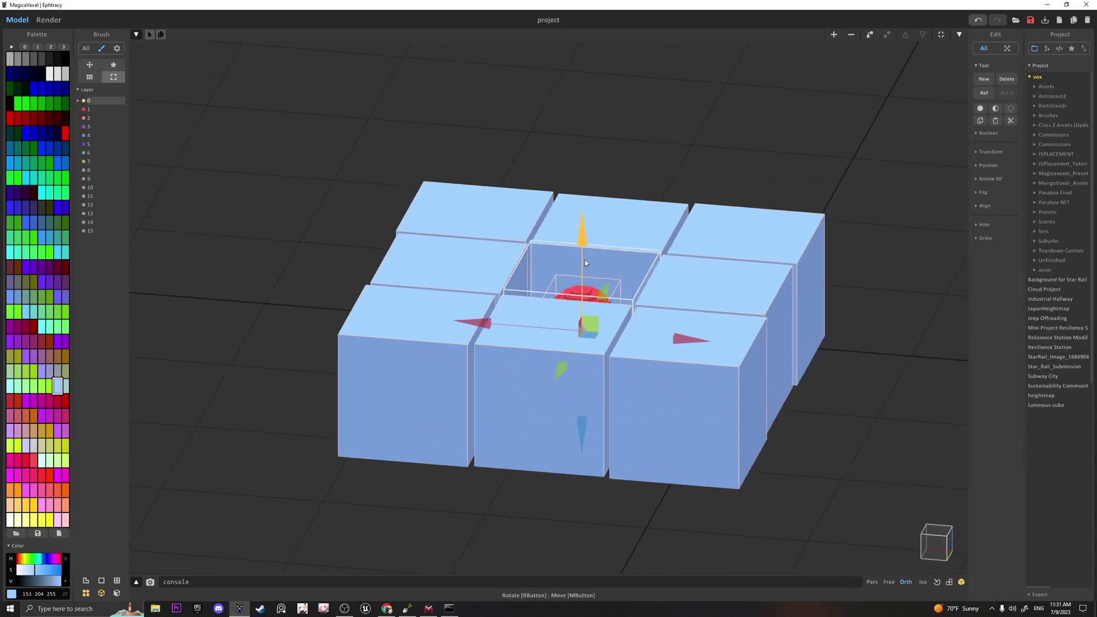
left_click_drag(584, 260, 590, 154)
Open the new empty object above the centre gap for voxel editing.
key("Tab")
right_click_drag(600, 184, 566, 199)
scroll(566, 199, "up", 4)
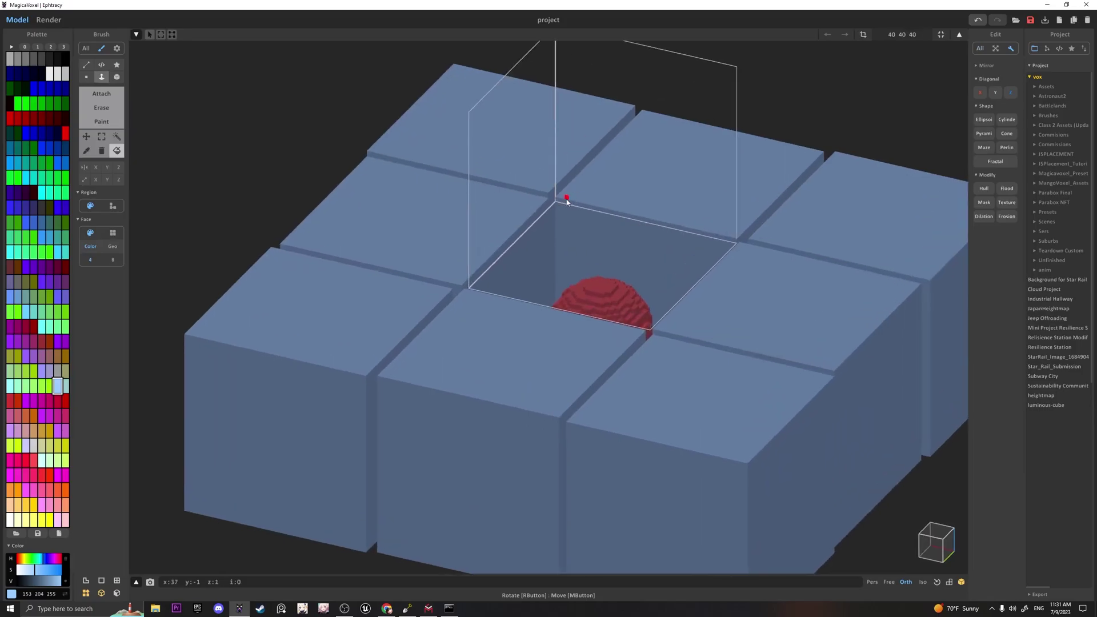
middle_click_drag(566, 199, 483, 245)
scroll(483, 245, "up", 4)
left_click(111, 91)
left_click(117, 77)
scroll(286, 191, "up", 3)
mouse_move(246, 150)
right_mouse_down()
mouse_move(286, 192)
mouse_move(320, 298)
right_mouse_up()
left_click(58, 74)
scroll(369, 323, "down", 4)
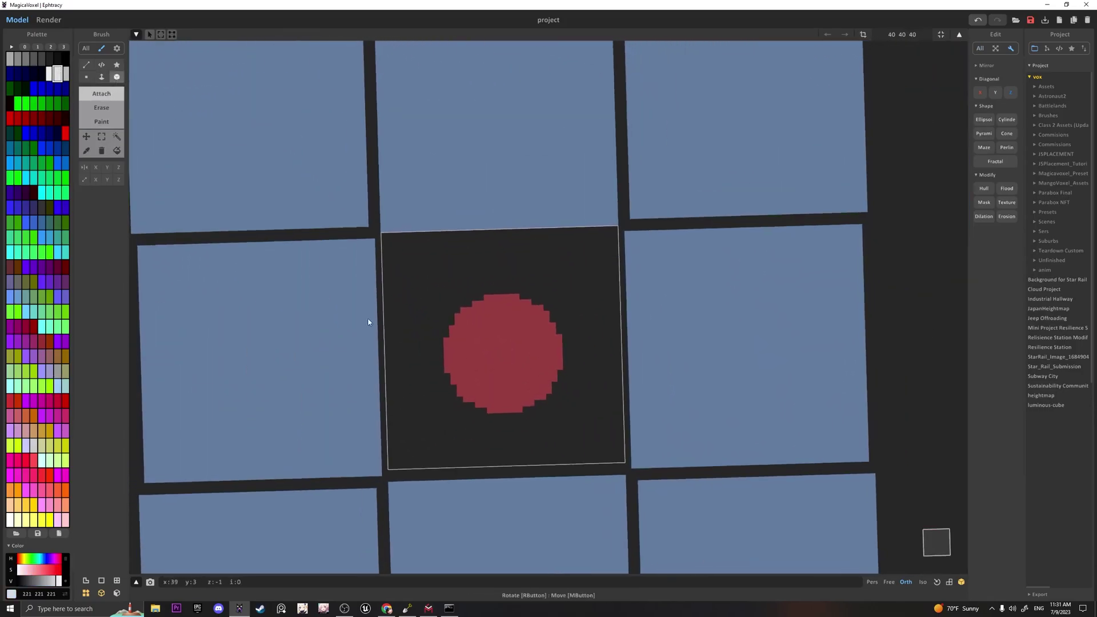
left_click(934, 537)
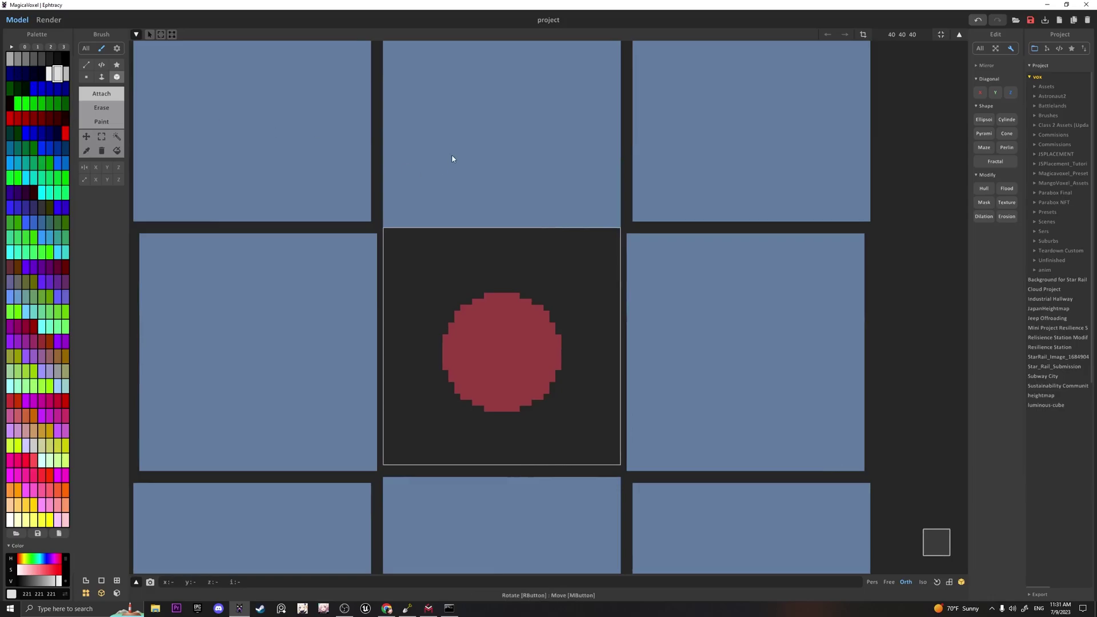
Attach a one-voxel layer of light blue across the new object's floor with the Face brush.
left_click(57, 386)
left_click(101, 77)
left_click(493, 312)
right_click_drag(492, 312, 328, 296)
Scatter about a dozen one-voxel-high rectangles in blue (51, 102, 255) across the light blue floor using the Box brush.
left_click(26, 223)
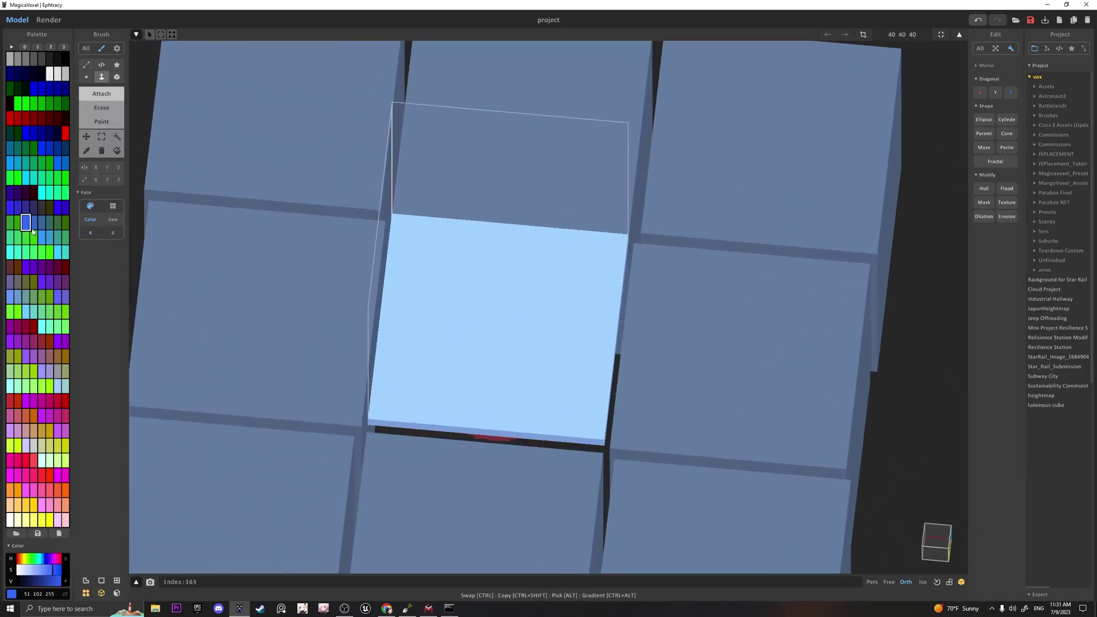
left_click(117, 76)
left_click(934, 540)
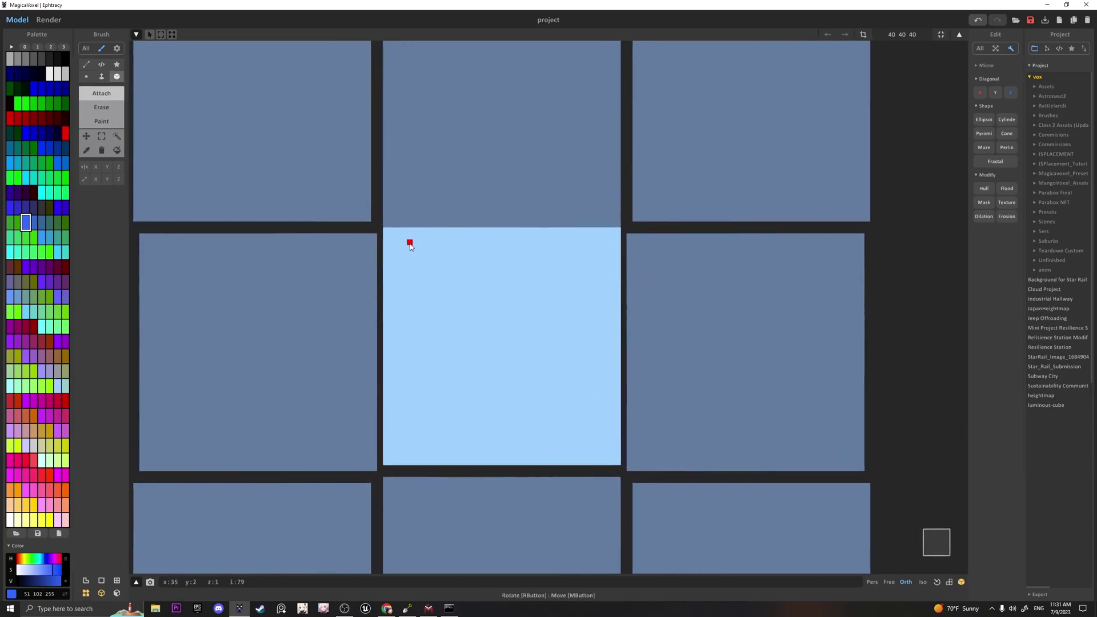
left_click_drag(409, 241, 407, 346)
left_click_drag(468, 317, 512, 345)
left_click_drag(533, 248, 601, 349)
left_click_drag(517, 361, 566, 409)
left_click_drag(462, 361, 501, 404)
left_click_drag(403, 372, 446, 422)
left_click_drag(475, 421, 511, 450)
left_click_drag(540, 420, 577, 457)
left_click_drag(587, 379, 612, 404)
left_click_drag(453, 432, 424, 456)
right_click_drag(493, 396, 438, 300)
scroll(482, 355, "down", 1)
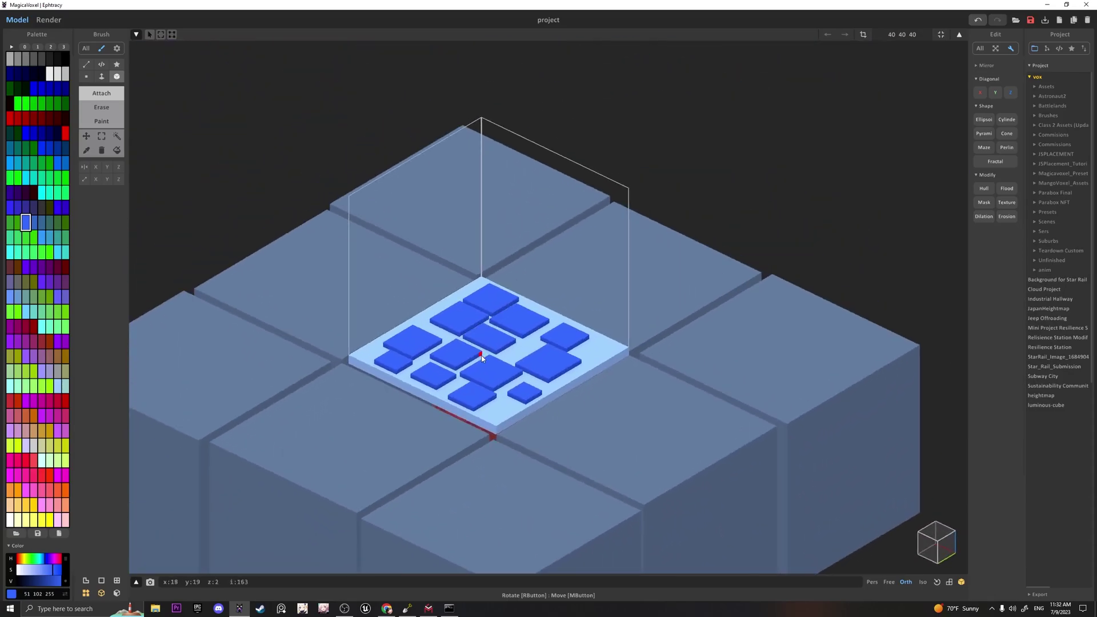
Extend the object's volume to 64 voxels high and extrude the rear blue rectangles upward into tall columns with the Face brush.
left_click(863, 34)
left_click_drag(483, 135, 490, 42)
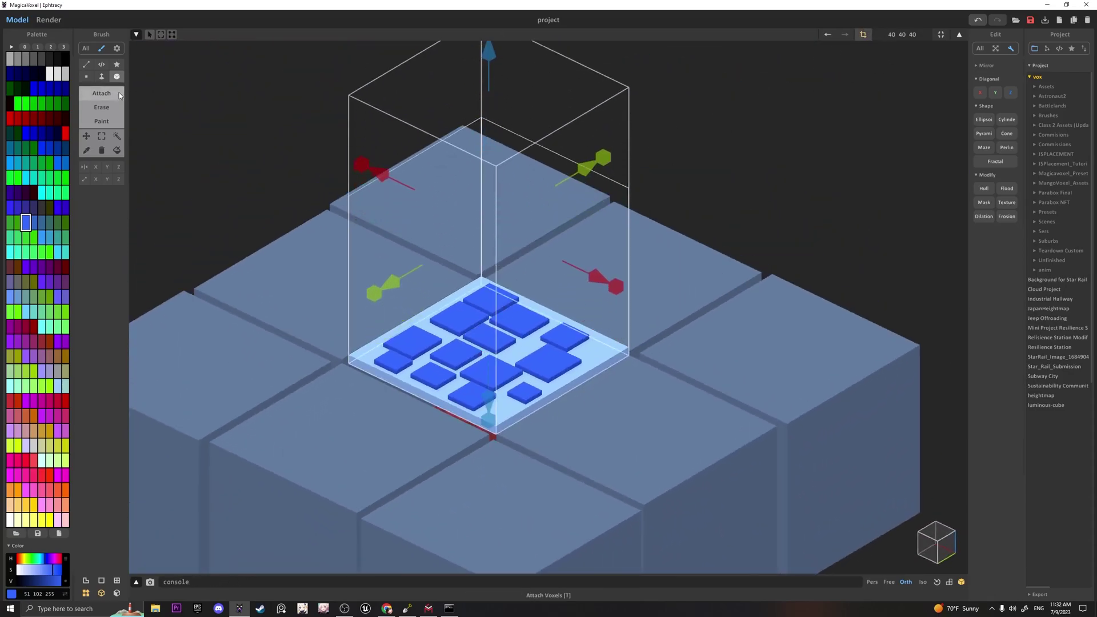
left_click(102, 79)
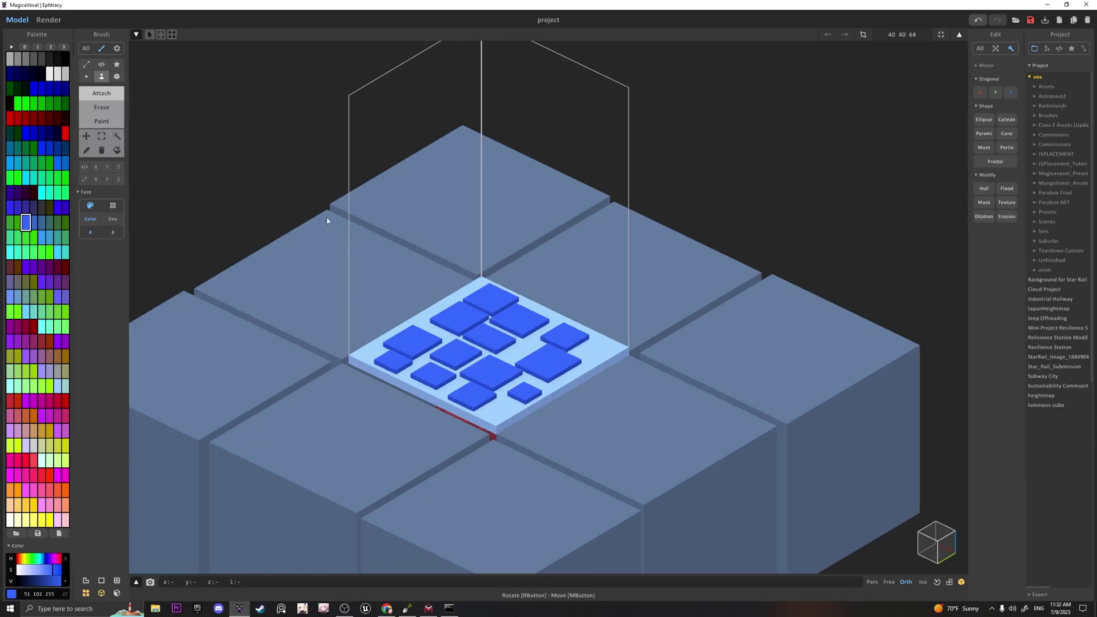
left_click_drag(459, 318, 464, 144)
left_click_drag(503, 287, 503, 197)
left_click_drag(517, 319, 536, 72)
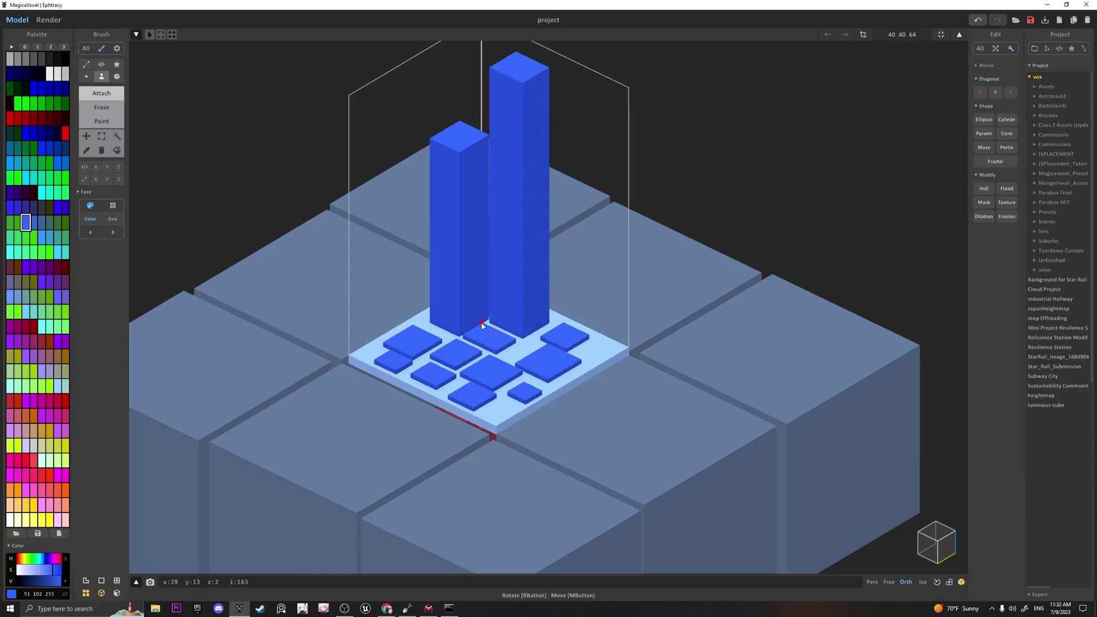
Extrude the remaining blue rectangles upward into columns of varied heights.
left_click_drag(493, 336, 503, 243)
left_click_drag(465, 353, 455, 159)
left_click_drag(414, 343, 414, 262)
left_click_drag(396, 361, 399, 224)
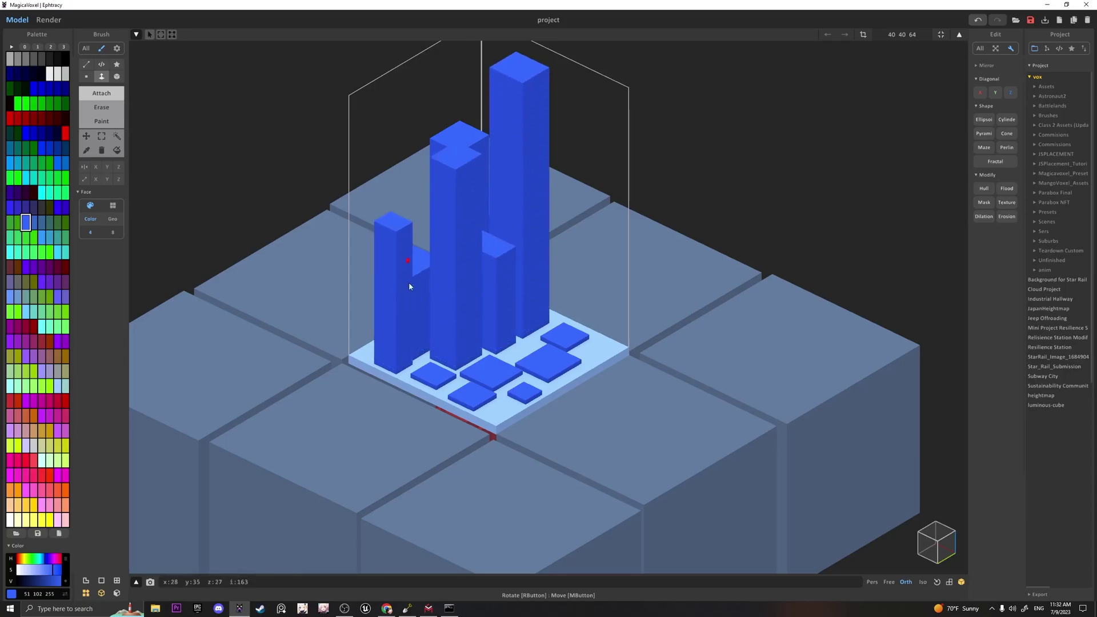
left_click_drag(433, 375, 433, 303)
left_click_drag(493, 373, 504, 205)
left_click_drag(548, 362, 550, 319)
left_click_drag(565, 337, 578, 171)
left_click_drag(526, 394, 525, 275)
left_click_drag(473, 398, 494, 185)
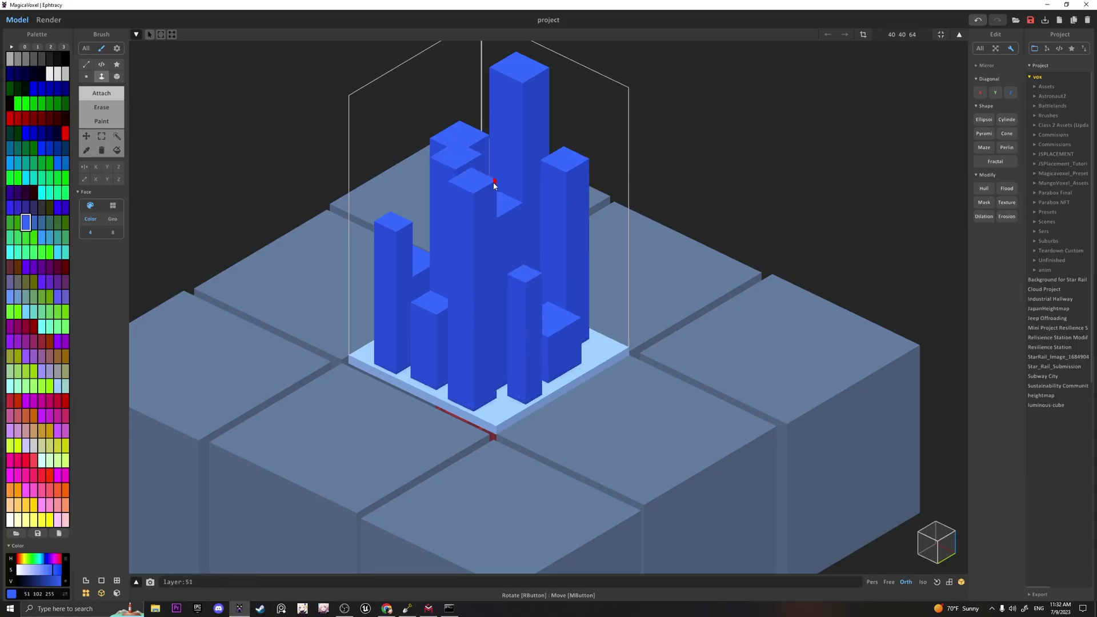
Render the scene and give the blue columns a Metal material with an adjusted IOR.
scroll(493, 187, "down", 5)
left_click(49, 20)
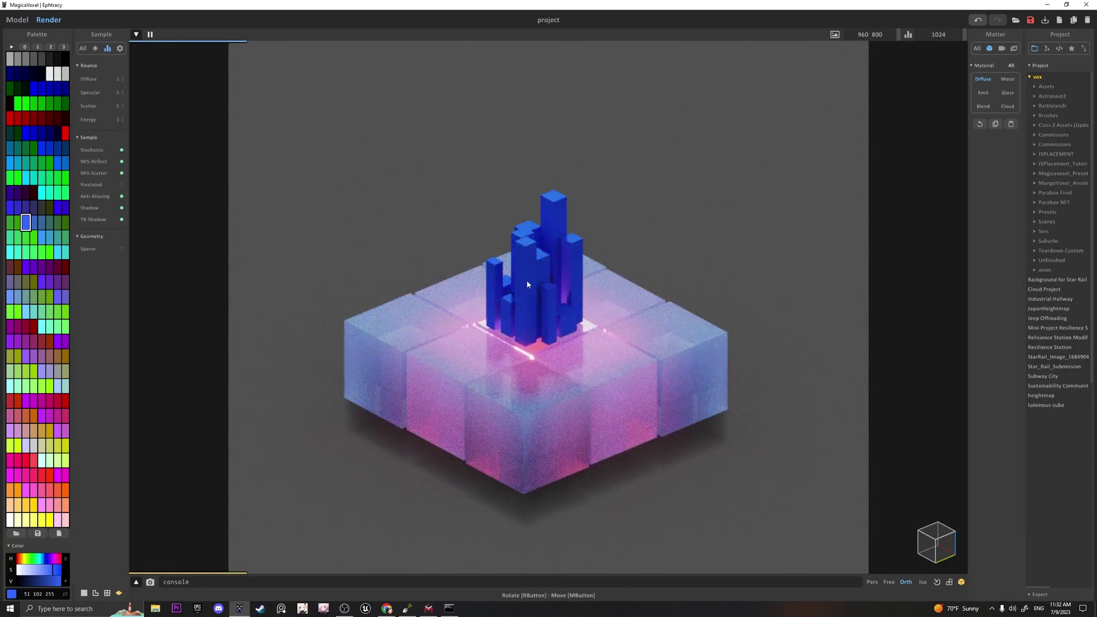
left_click(1008, 79)
left_click(994, 171)
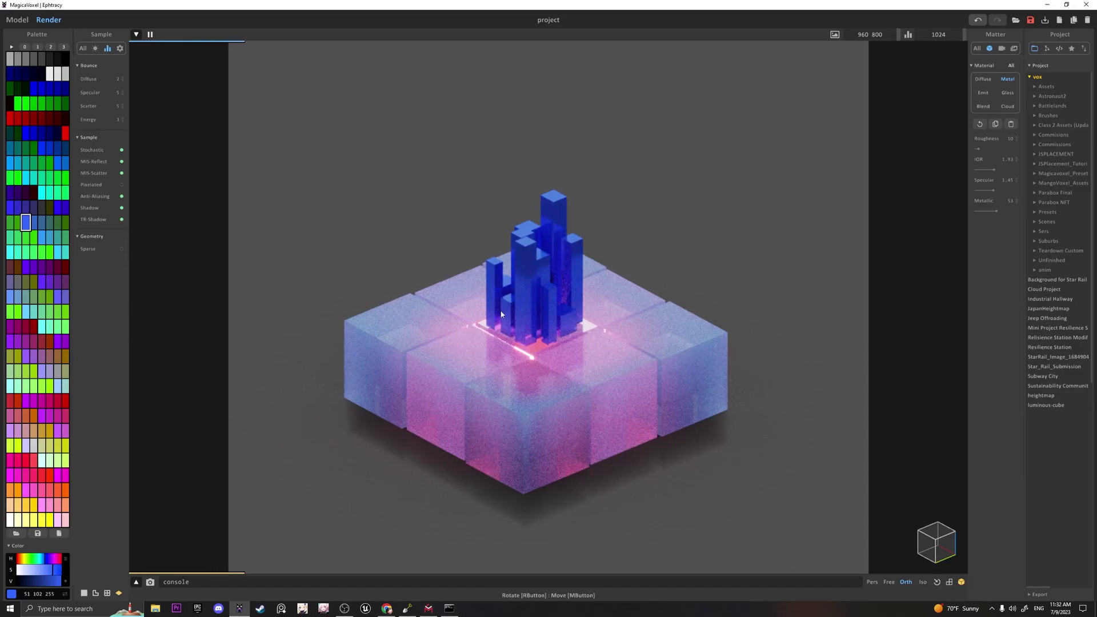
Recolour the columns to cyan (66, 208, 234) and make them Glass with a fairly low transparency of about 32.
left_click(41, 561)
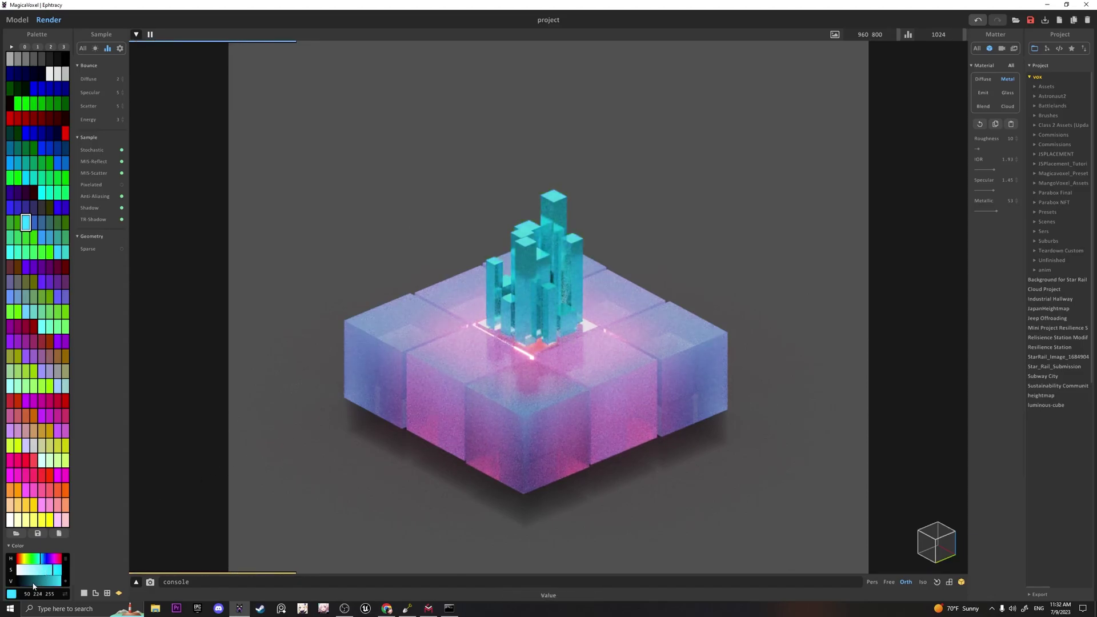
mouse_move(40, 580)
left_mouse_down()
mouse_move(30, 580)
mouse_move(59, 581)
left_mouse_up()
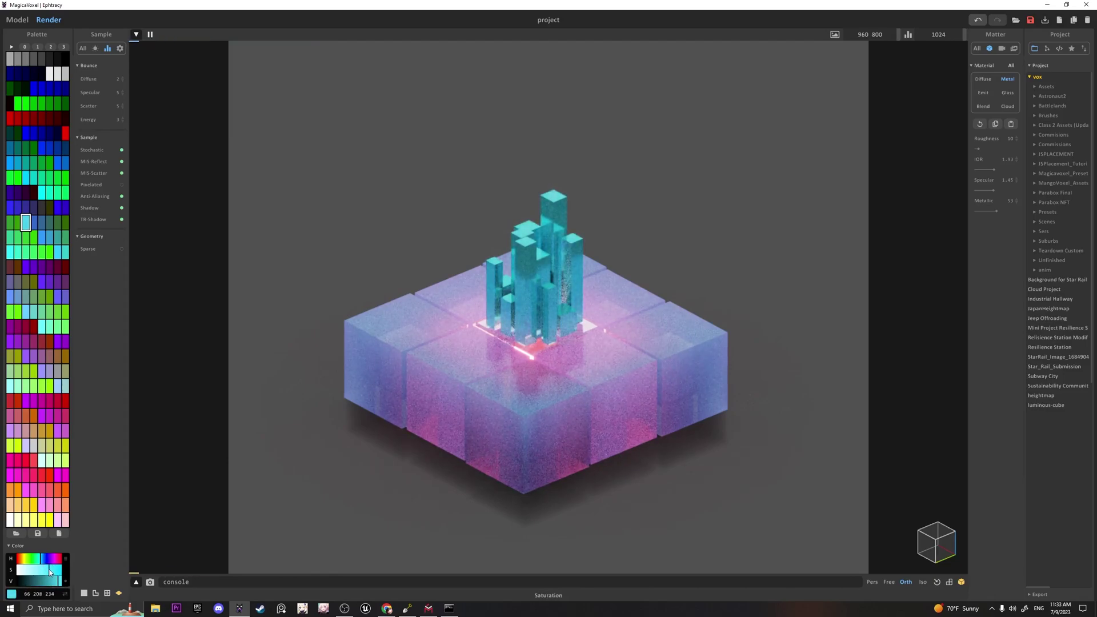
left_click(1008, 93)
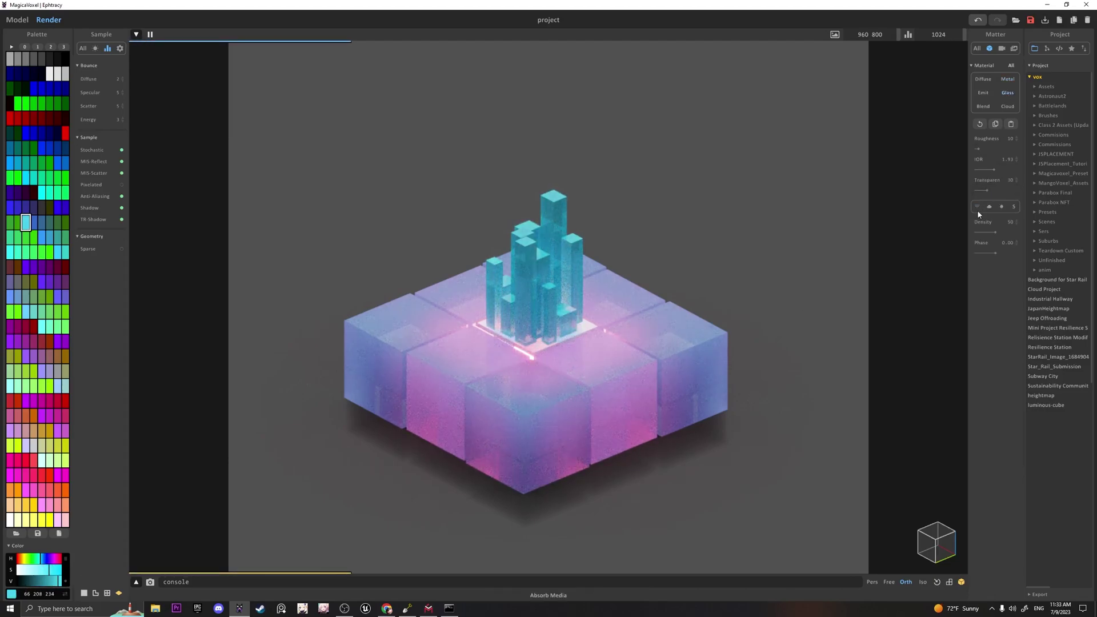
left_click(1003, 190)
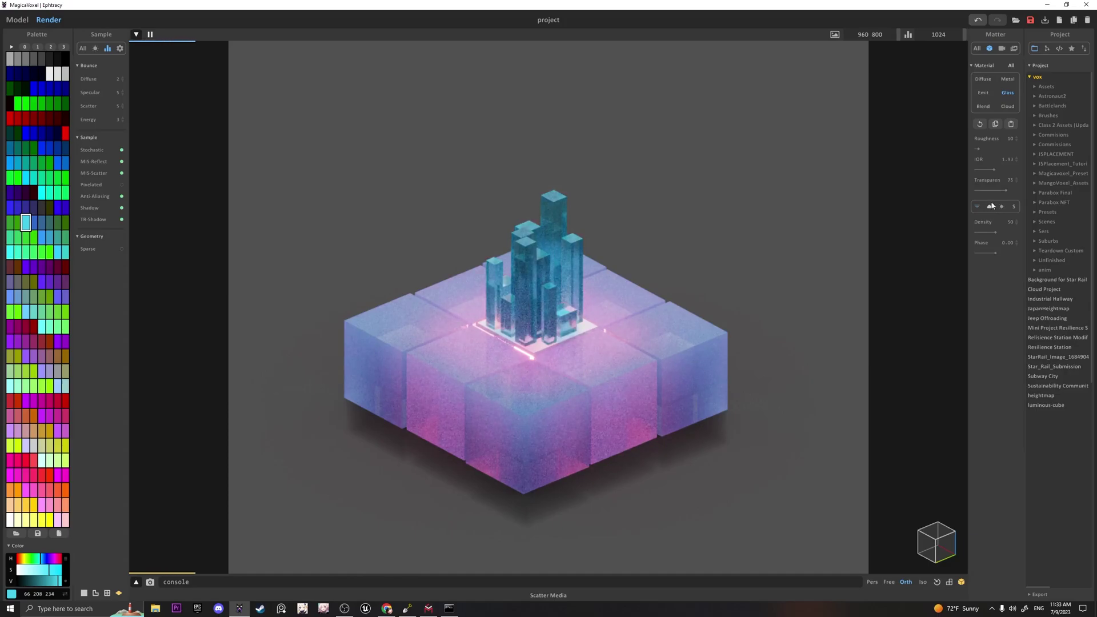
left_click(989, 191)
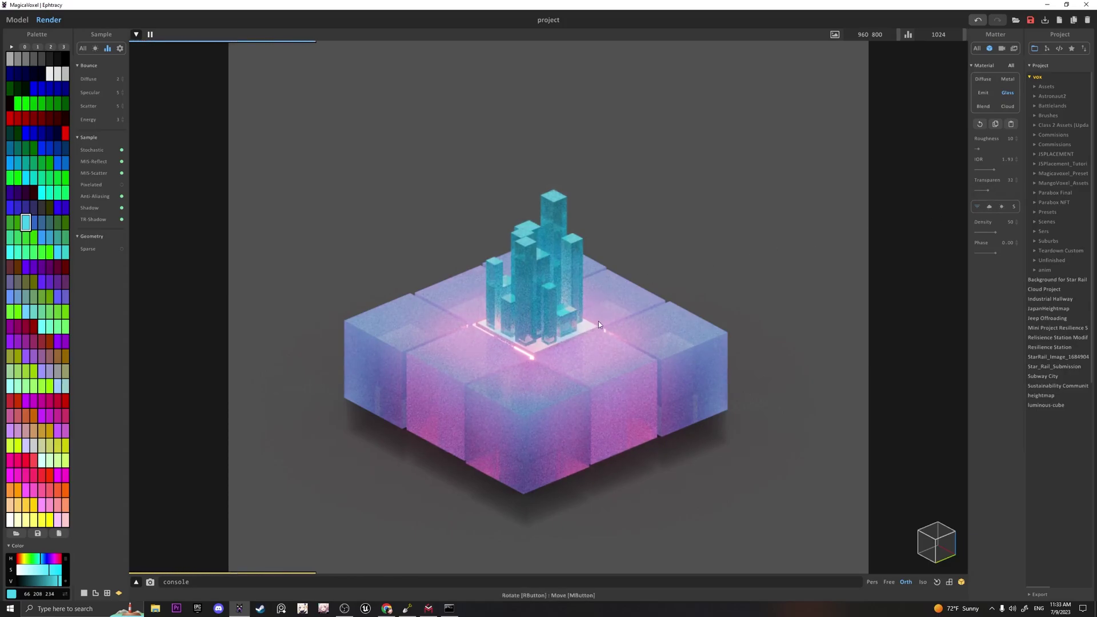
Return to modelling, duplicate the column object straight down below the cubes and flip the copy upside down.
left_click(21, 23)
key("Tab")
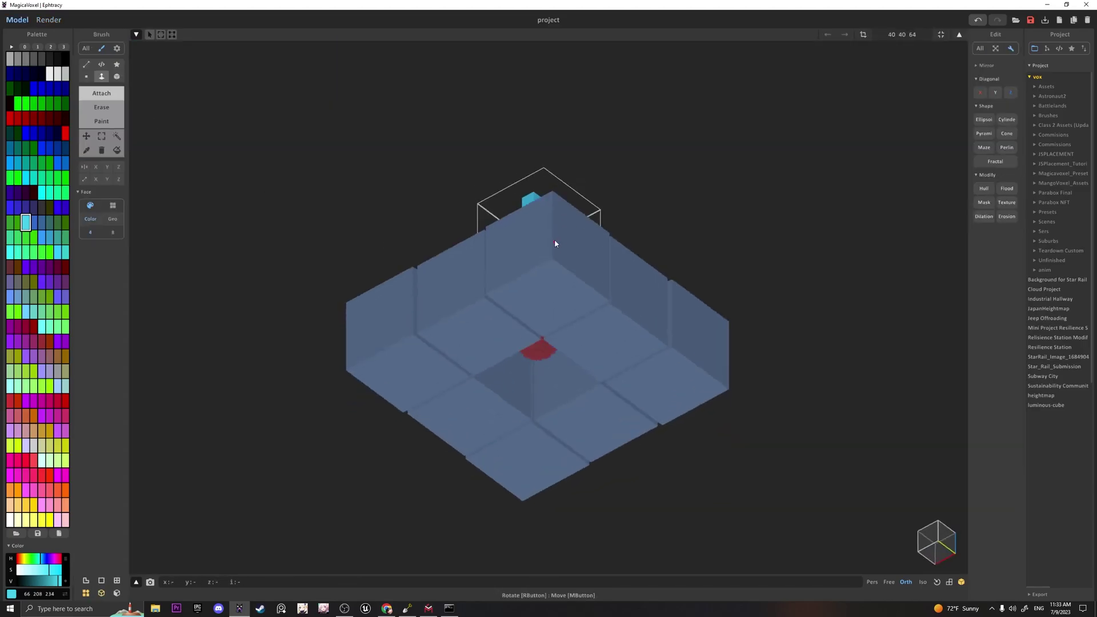
right_click_drag(560, 320, 537, 289)
left_click_drag(536, 289, 540, 407)
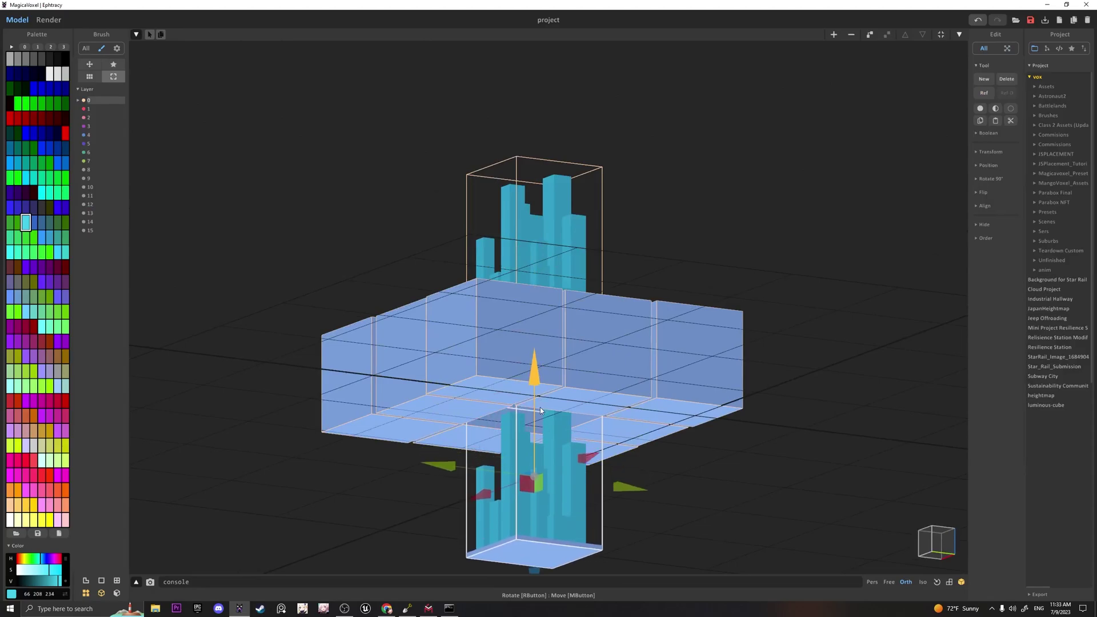
right_click_drag(575, 391, 527, 417)
scroll(526, 417, "down", 4)
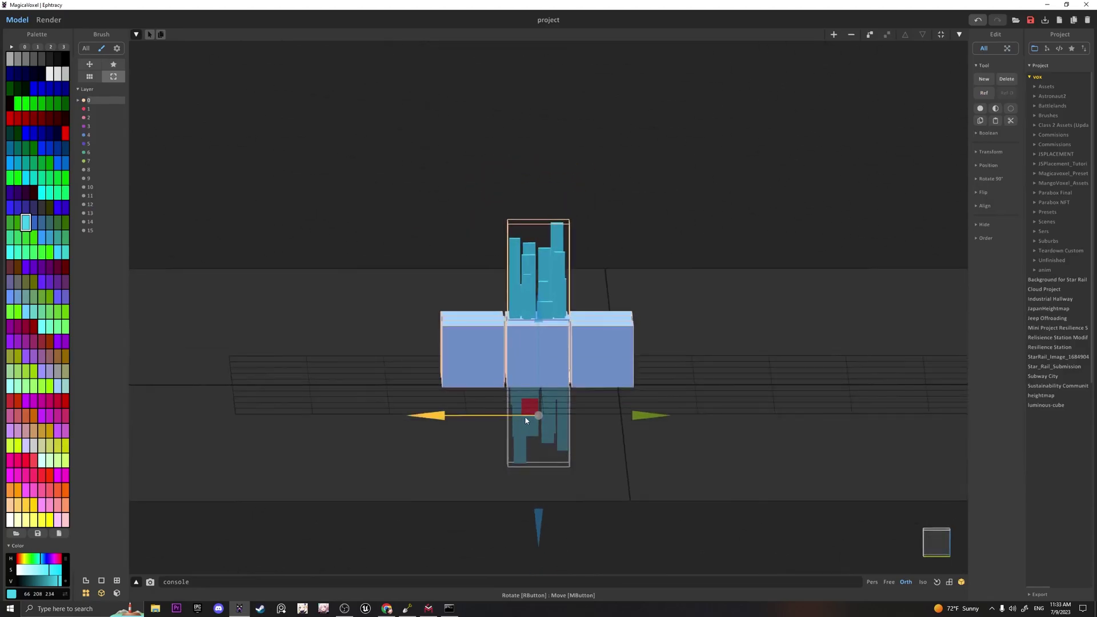
Select all objects, raise them together above the ground and render the scene.
key("ctrl+a")
left_click_drag(538, 274, 535, 175)
right_click_drag(535, 179, 575, 289)
left_click(50, 20)
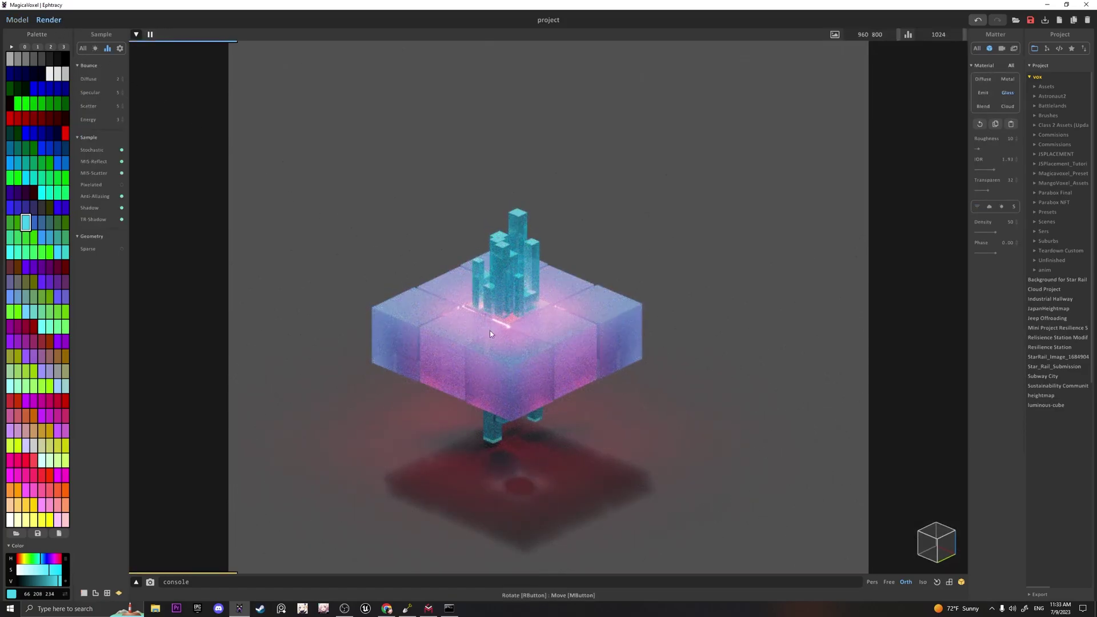
Return to modelling, examine the sphere inside the ring of cubes with the free camera, and restore the orthographic view.
left_click(17, 20)
scroll(540, 333, "up", 5)
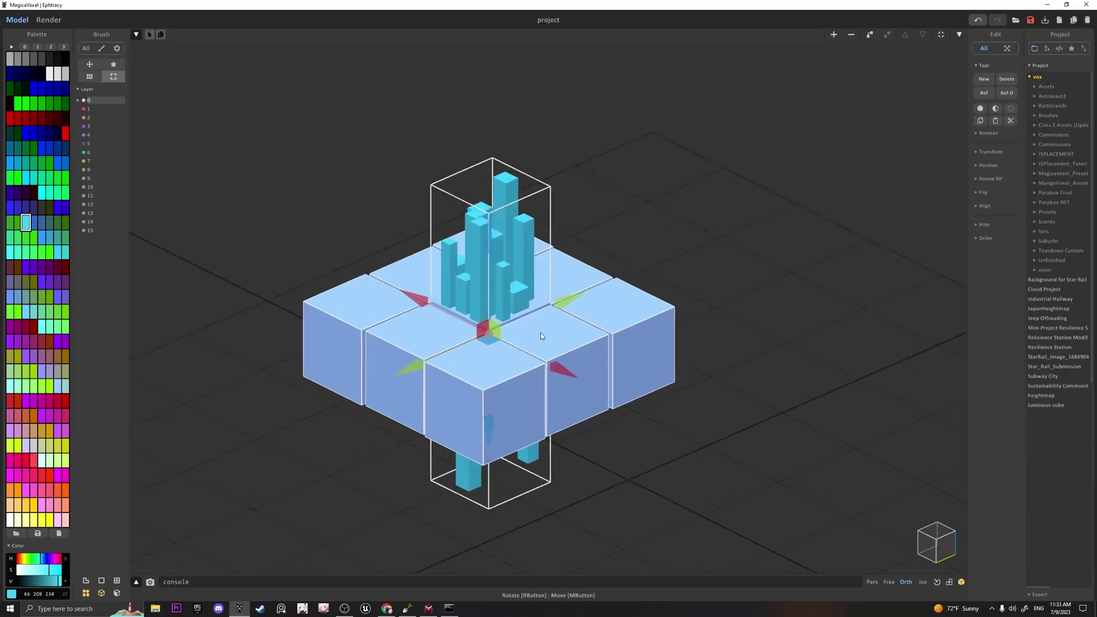
scroll(544, 369, "up", 8)
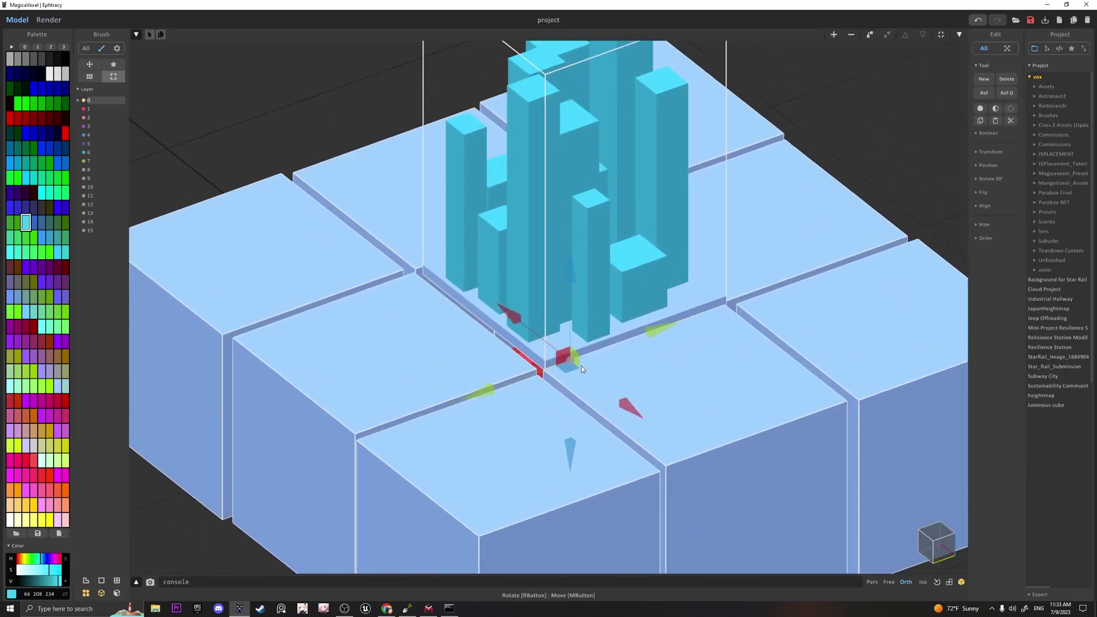
scroll(651, 397, "up", 10)
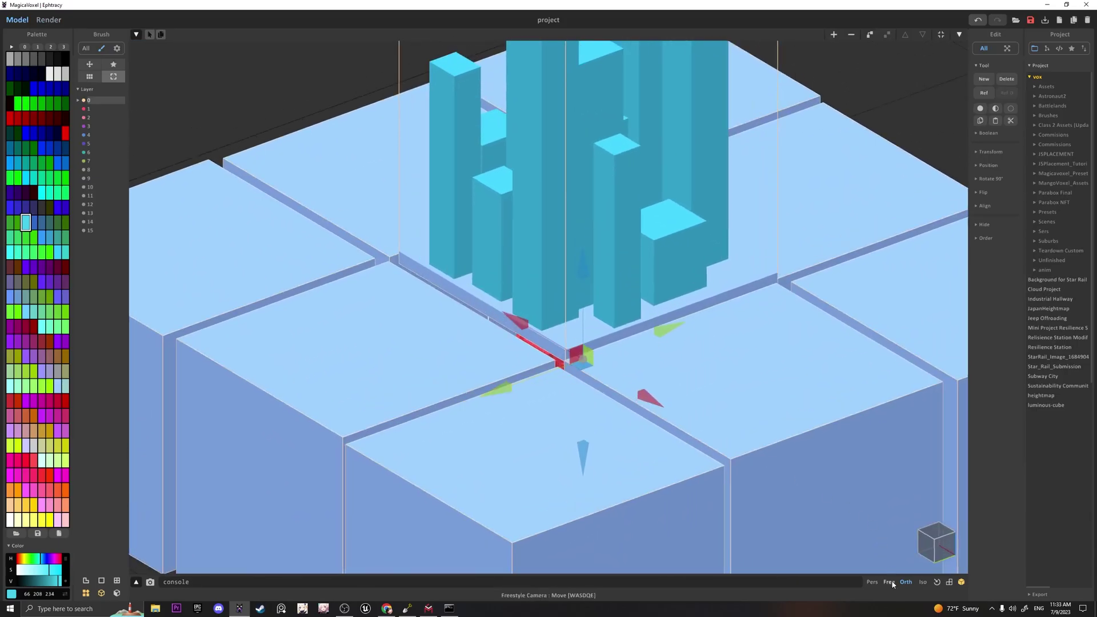
scroll(651, 405, "down", 5)
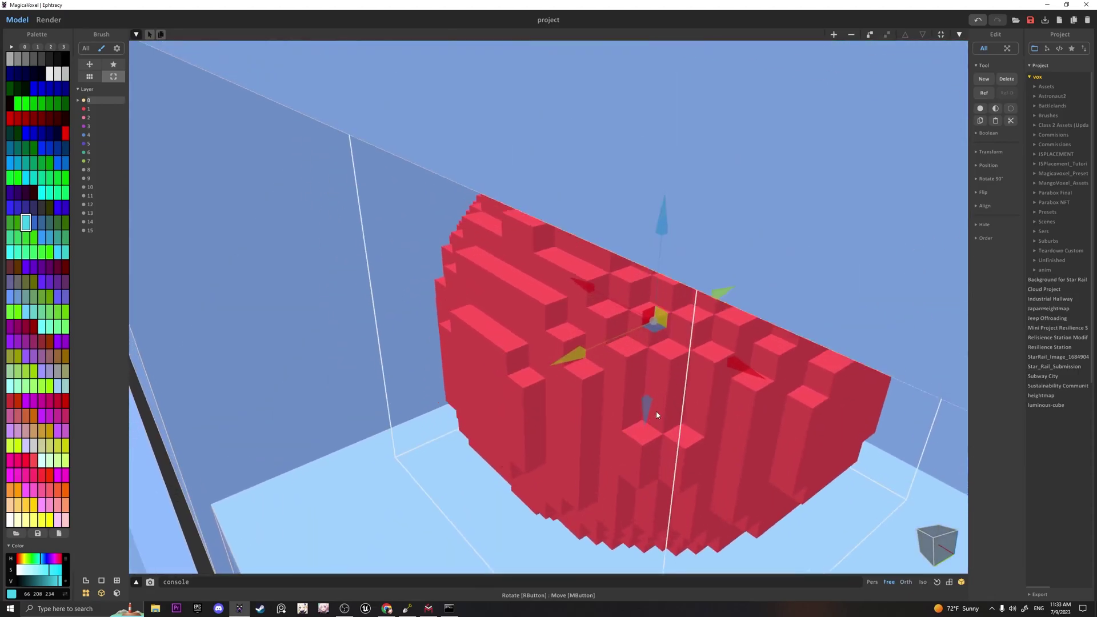
scroll(646, 401, "up", 10)
scroll(644, 394, "down", 5)
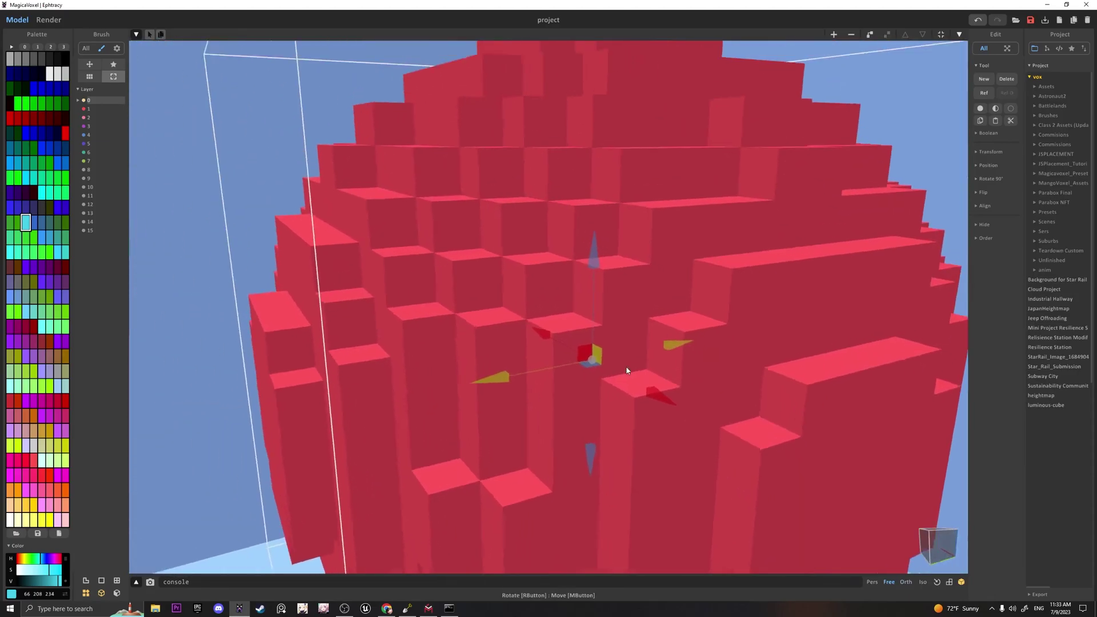
right_click_drag(627, 371, 577, 336)
right_click_drag(902, 188, 744, 213)
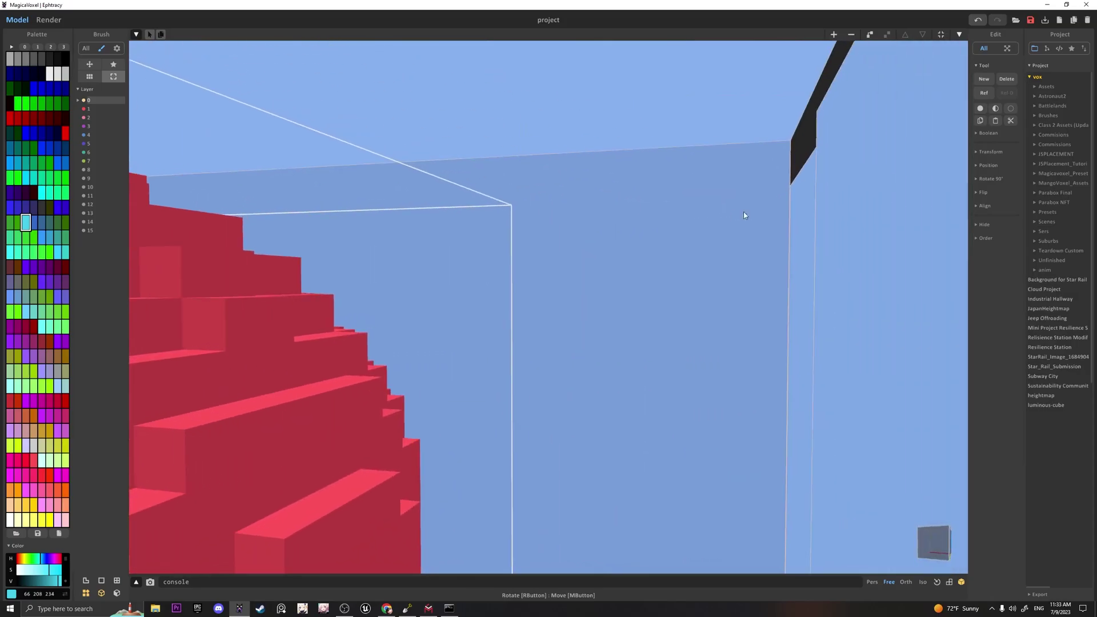
right_click_drag(676, 220, 517, 352)
scroll(486, 342, "down", 8)
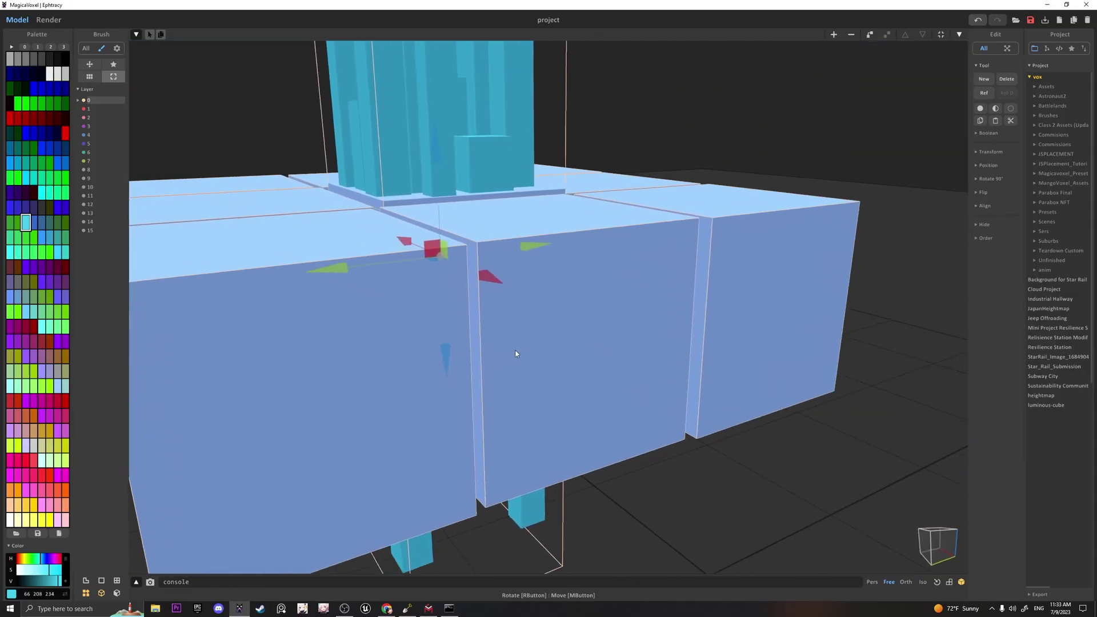
scroll(517, 353, "down", 5)
left_click(908, 583)
scroll(634, 394, "down", 10)
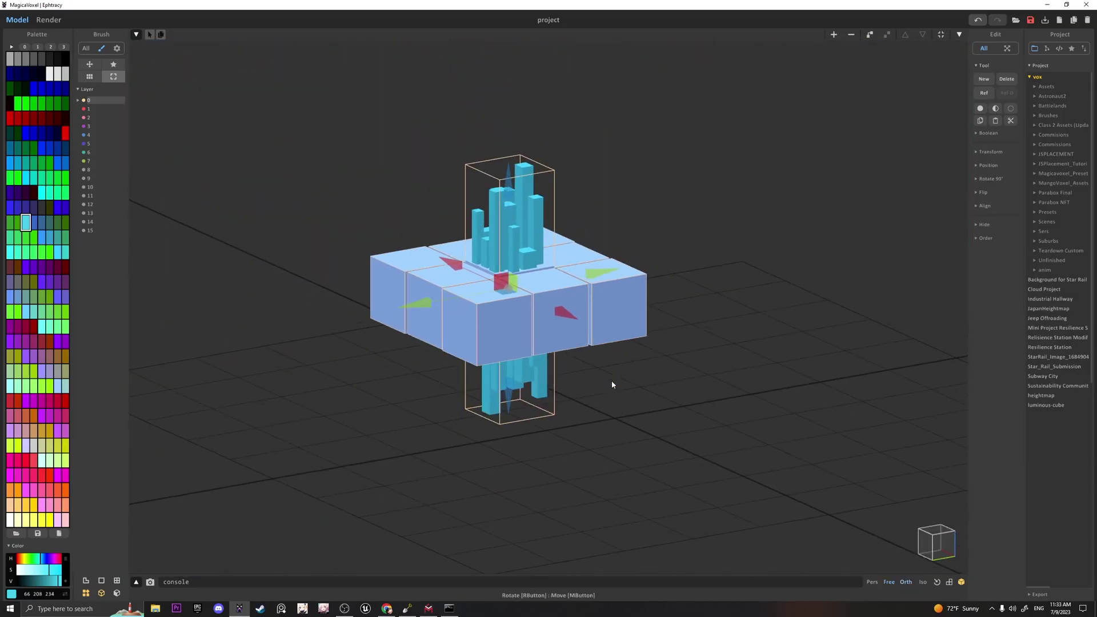
Select the linked cubes around the sphere, assign them to layer 4 and clear the selection.
right_click_drag(612, 380, 635, 395)
middle_click_drag(635, 397, 651, 441)
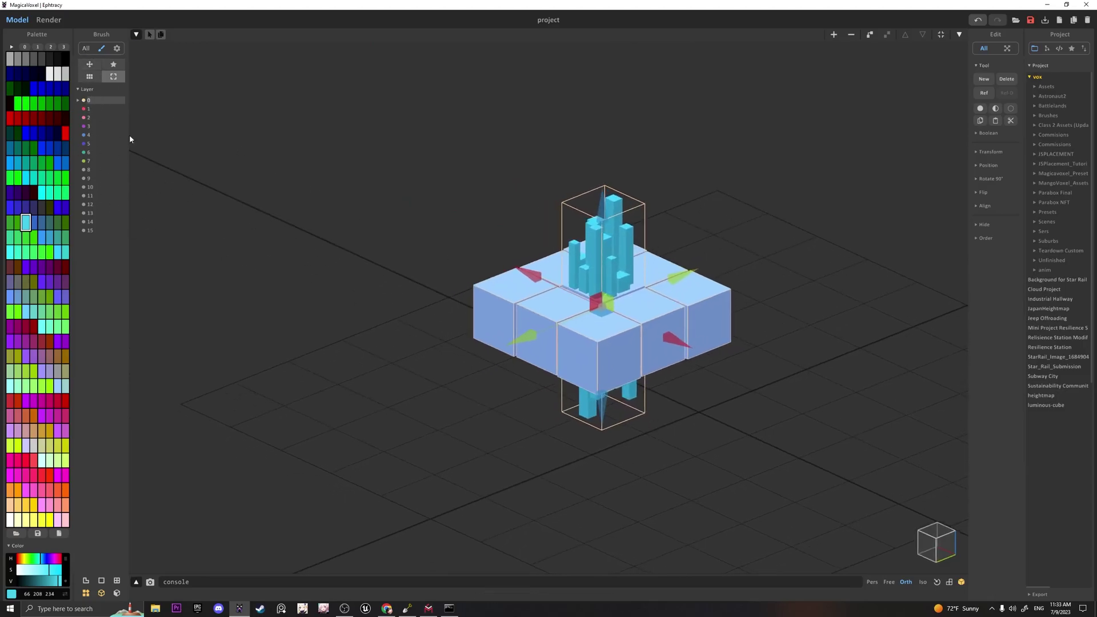
scroll(509, 366, "up", 2)
right_click_drag(509, 363, 512, 369)
left_click(559, 375)
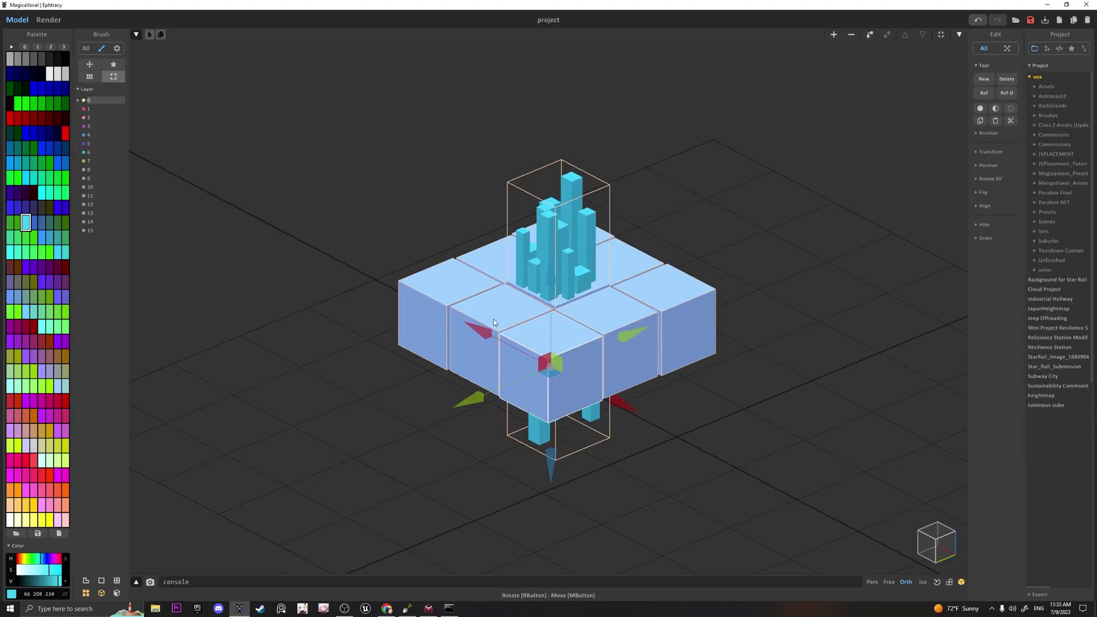
right_click_drag(494, 323, 445, 354)
right_click_drag(699, 338, 800, 323)
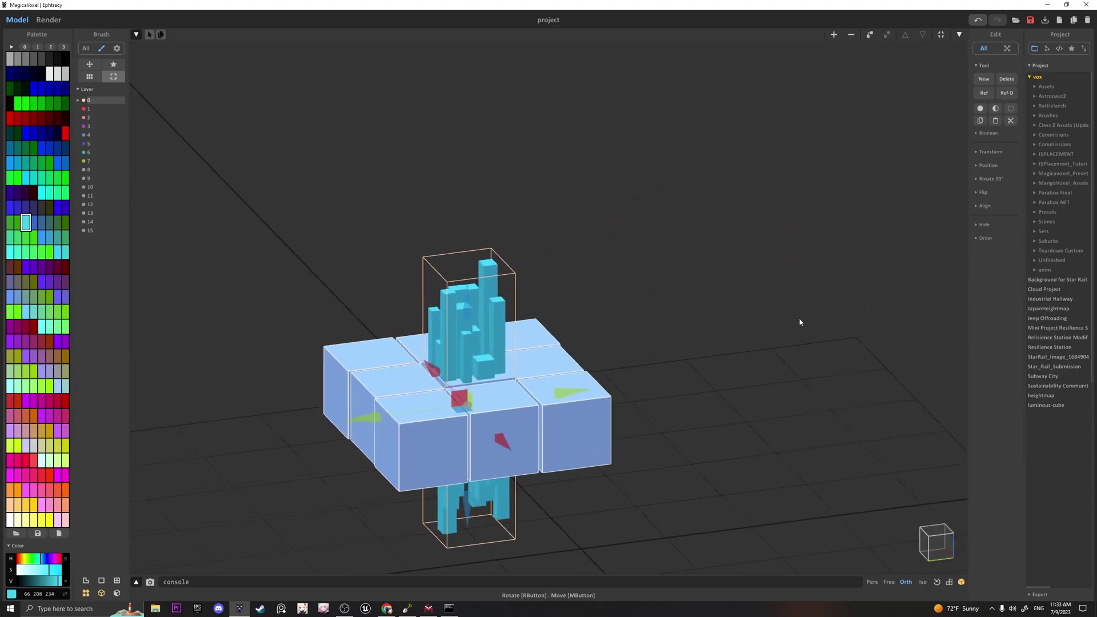
middle_click_drag(207, 170, 419, 123)
right_click_drag(419, 123, 538, 149)
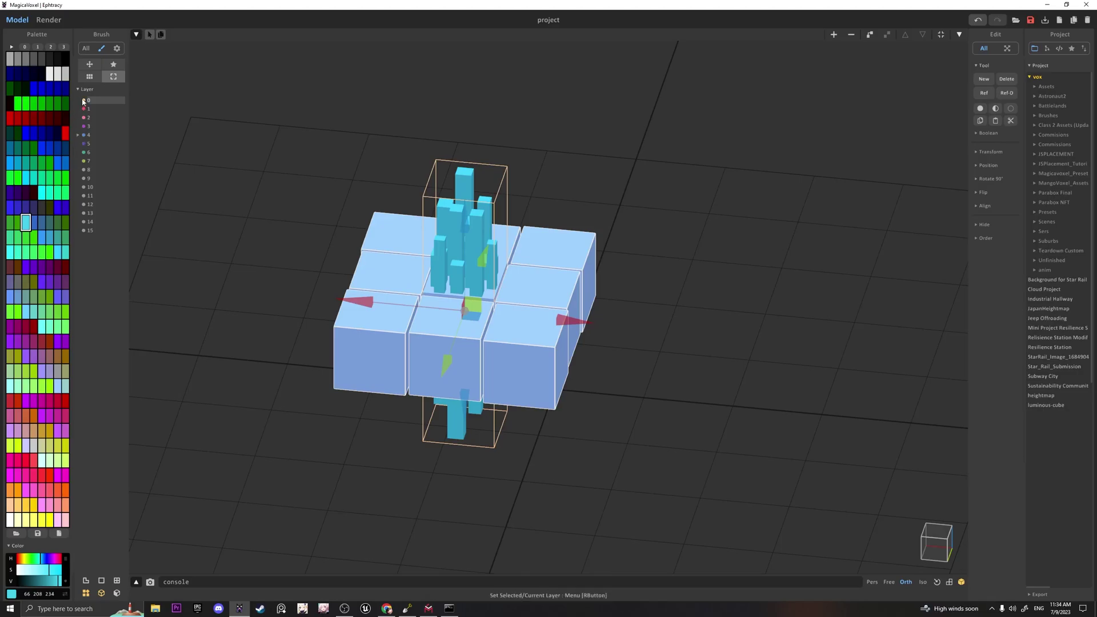
left_click(231, 211)
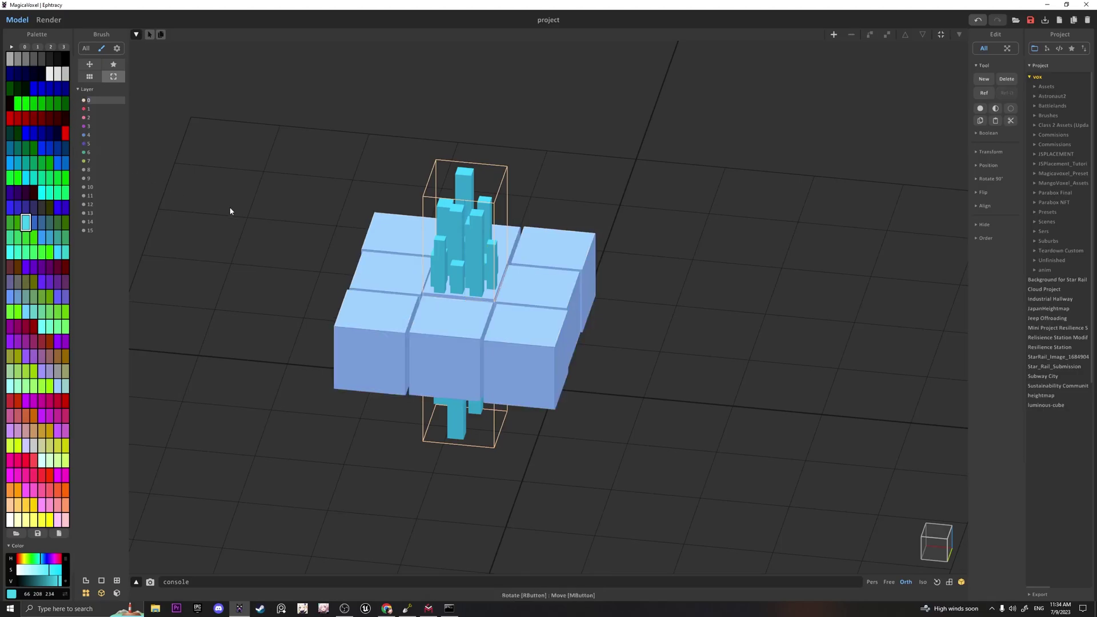
Rename layer 4 as Cube.
scroll(417, 335, "up", 2)
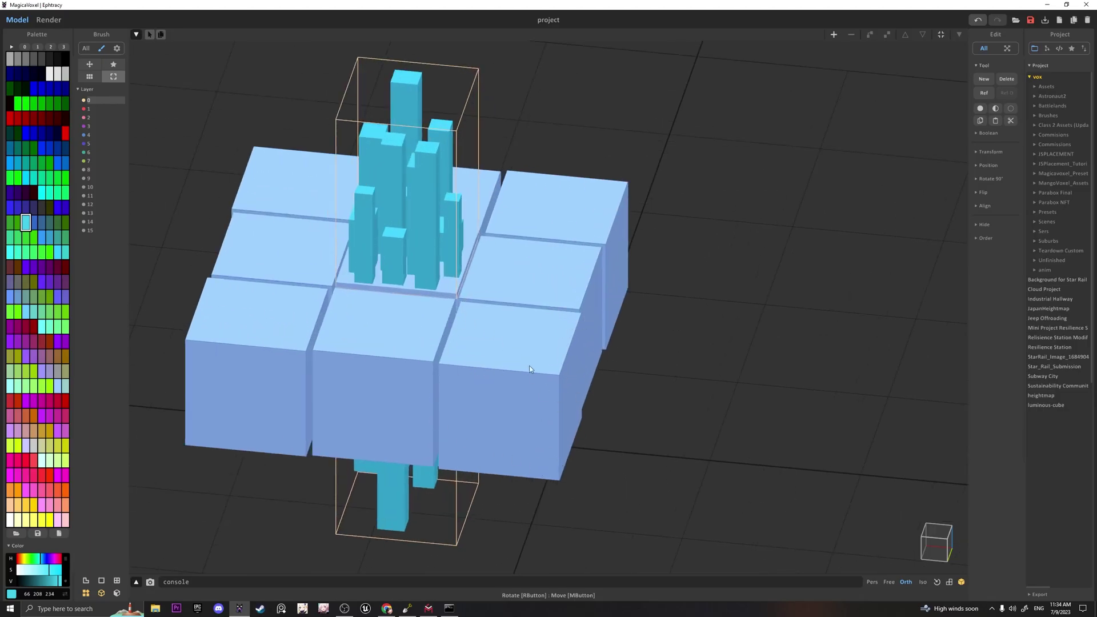
left_click(94, 135)
right_click(91, 134)
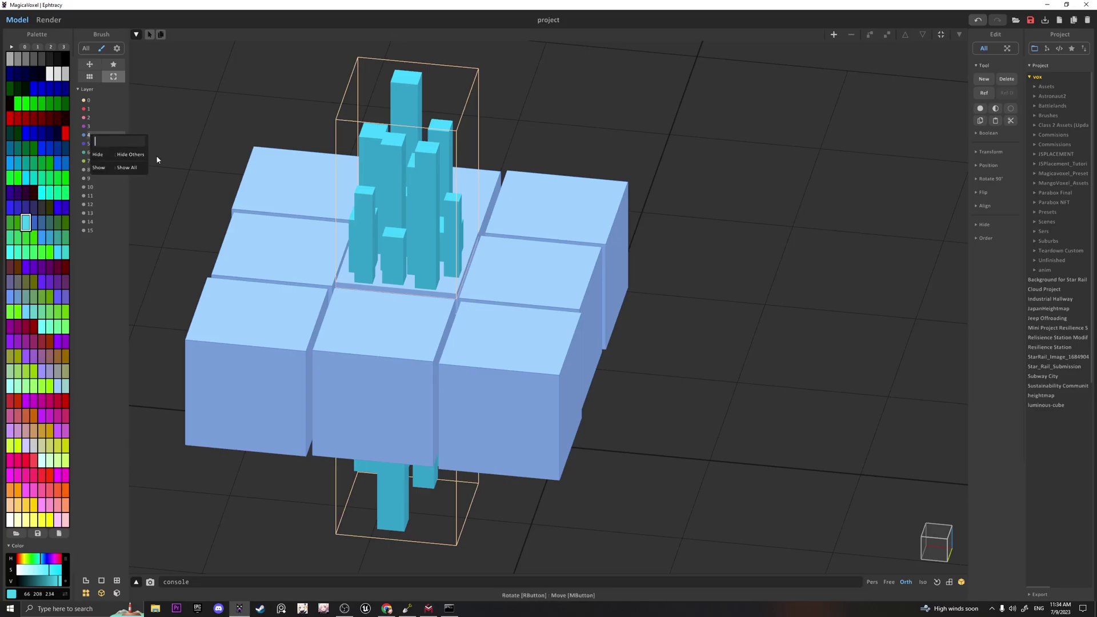
type("Cube")
key("Return")
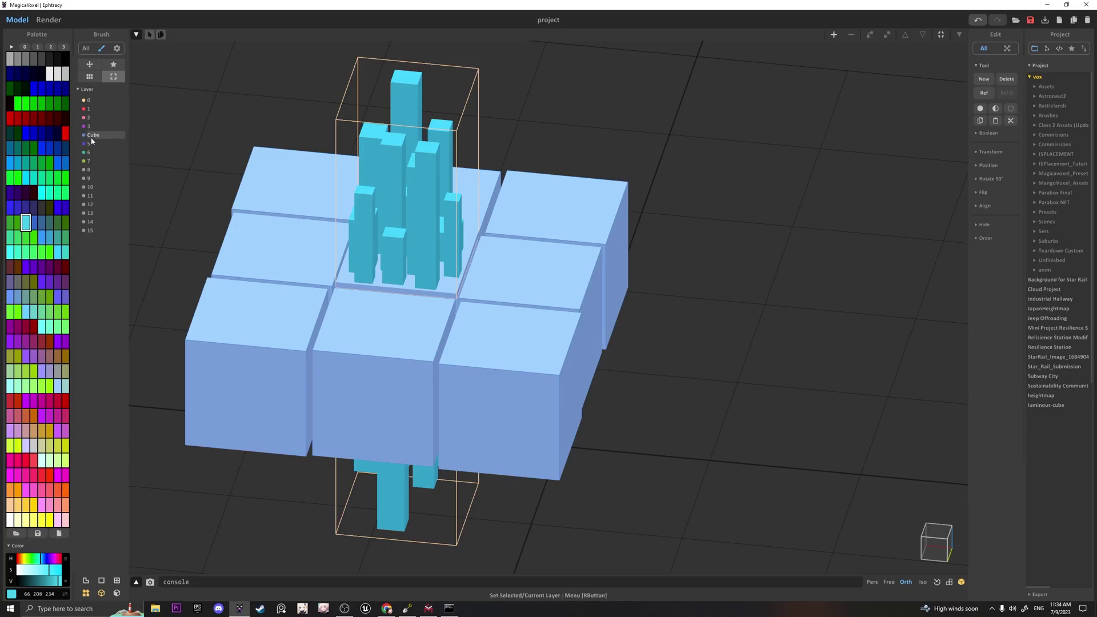
Hide and show the Cube layer to test its visibility toggle, leaving the layer hidden.
scroll(372, 268, "down", 2)
right_click_drag(402, 306, 373, 299)
scroll(514, 311, "up", 2)
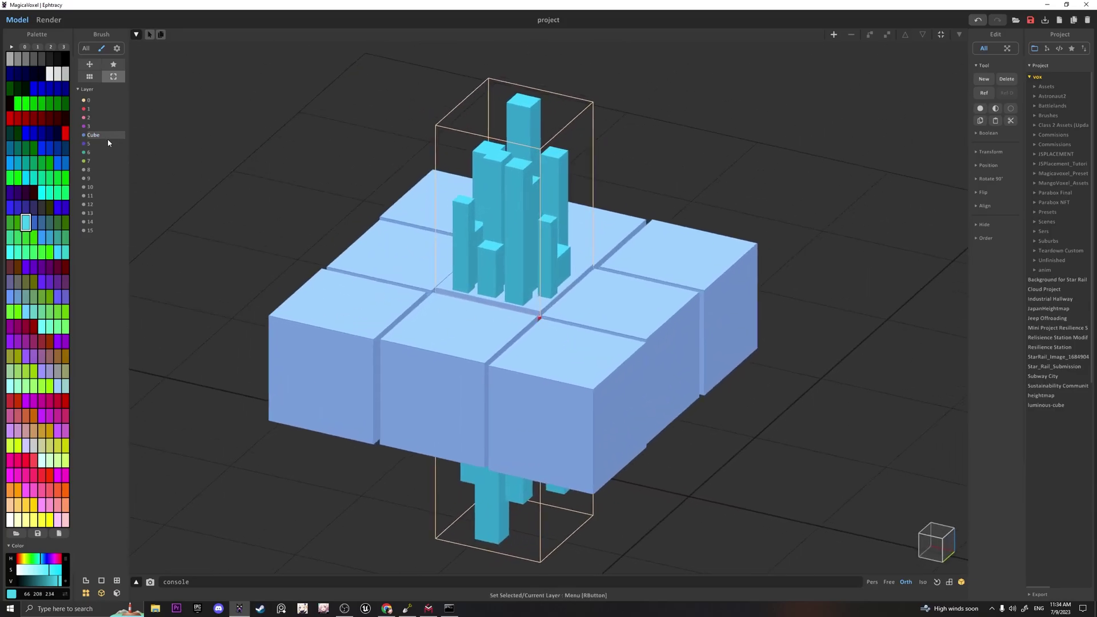
left_click(84, 136)
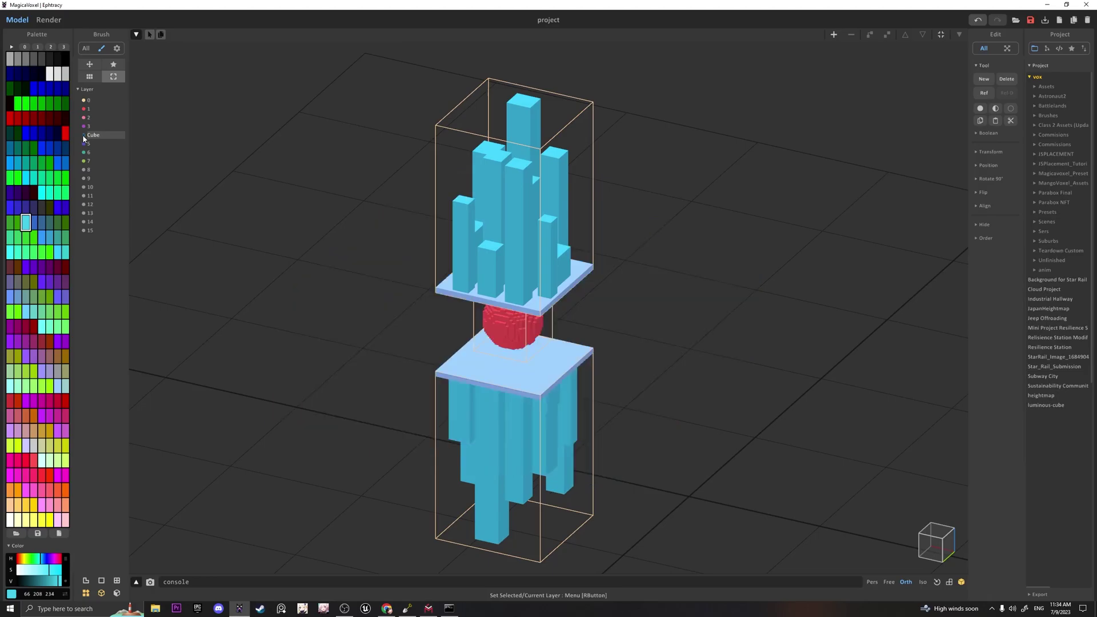
left_click(84, 135)
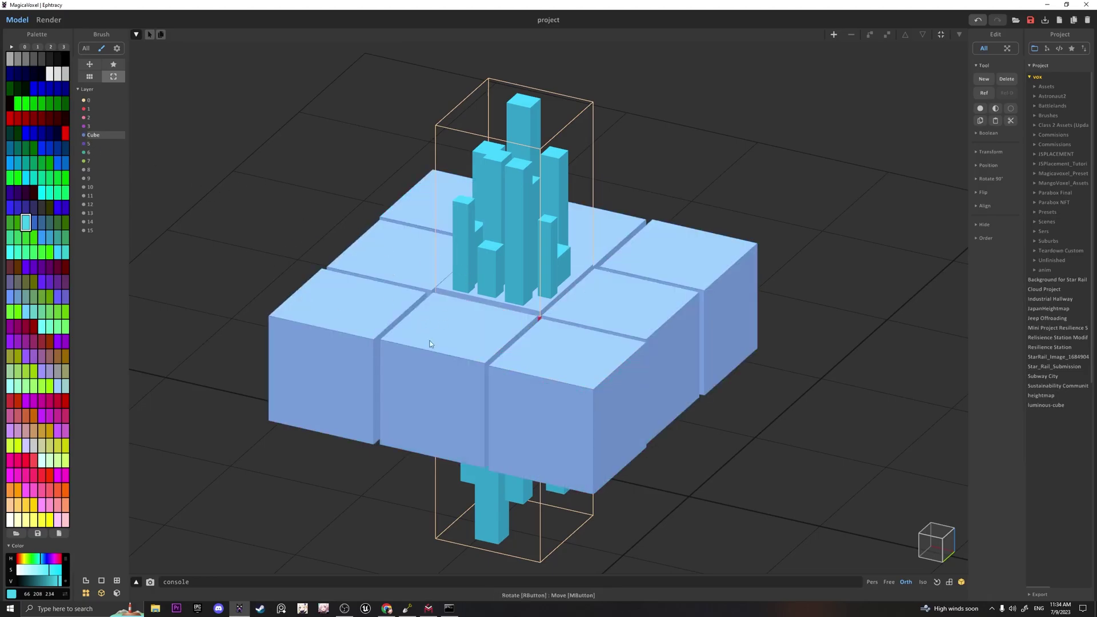
left_click(84, 136)
Select the sphere between the two crystal columns and open it for voxel editing to examine it in isolation.
middle_click_drag(523, 378, 500, 325)
left_click(546, 317)
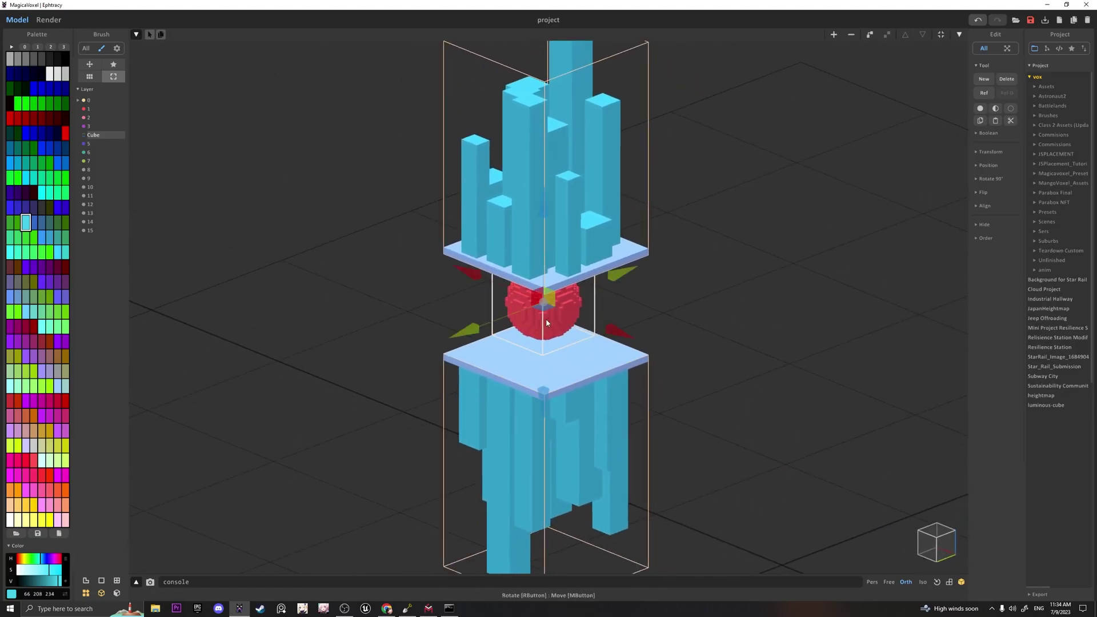
key("Tab")
right_click_drag(695, 435, 627, 392)
scroll(627, 392, "up", 5)
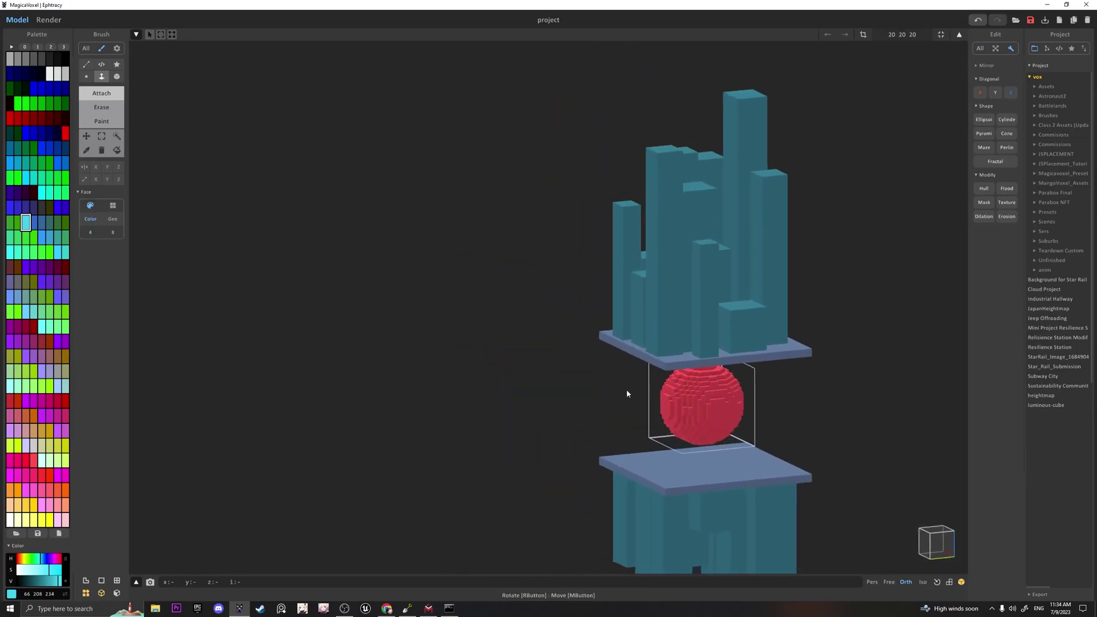
middle_click_drag(708, 415, 531, 337)
right_click_drag(532, 337, 481, 314)
middle_click_drag(766, 396, 535, 231)
Return to object mode and examine the sphere's placement between the upper and lower columns from several angles.
key("Tab")
right_click_drag(533, 289, 591, 309)
scroll(590, 308, "down", 5)
middle_click_drag(591, 308, 800, 337)
right_click_drag(554, 354, 604, 385)
scroll(617, 362, "up", 3)
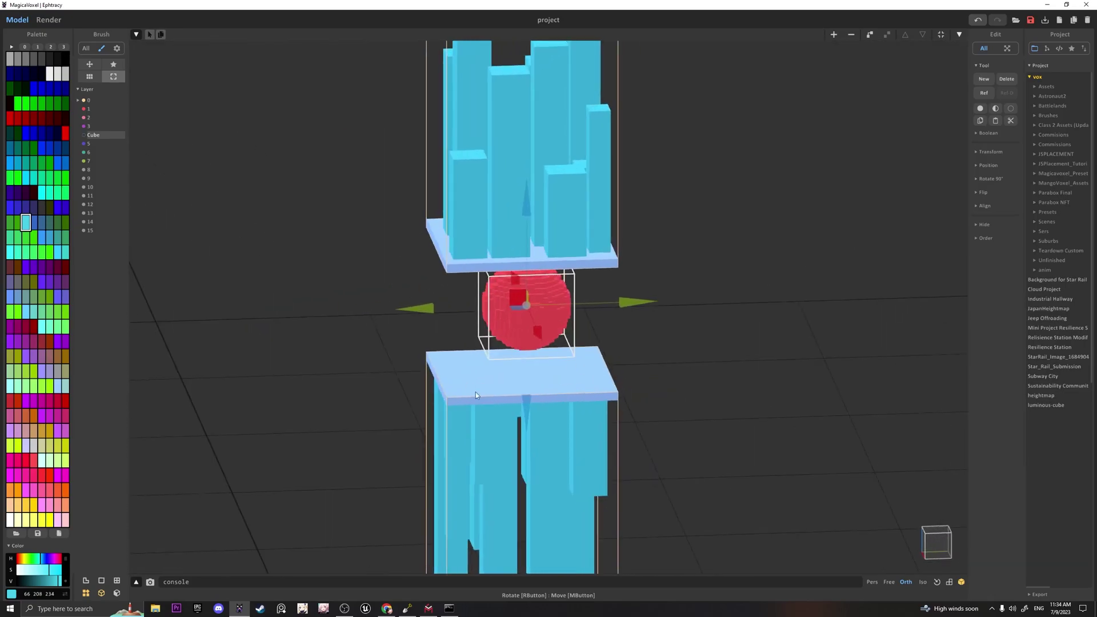
right_click_drag(526, 318, 539, 291)
scroll(539, 291, "down", 3)
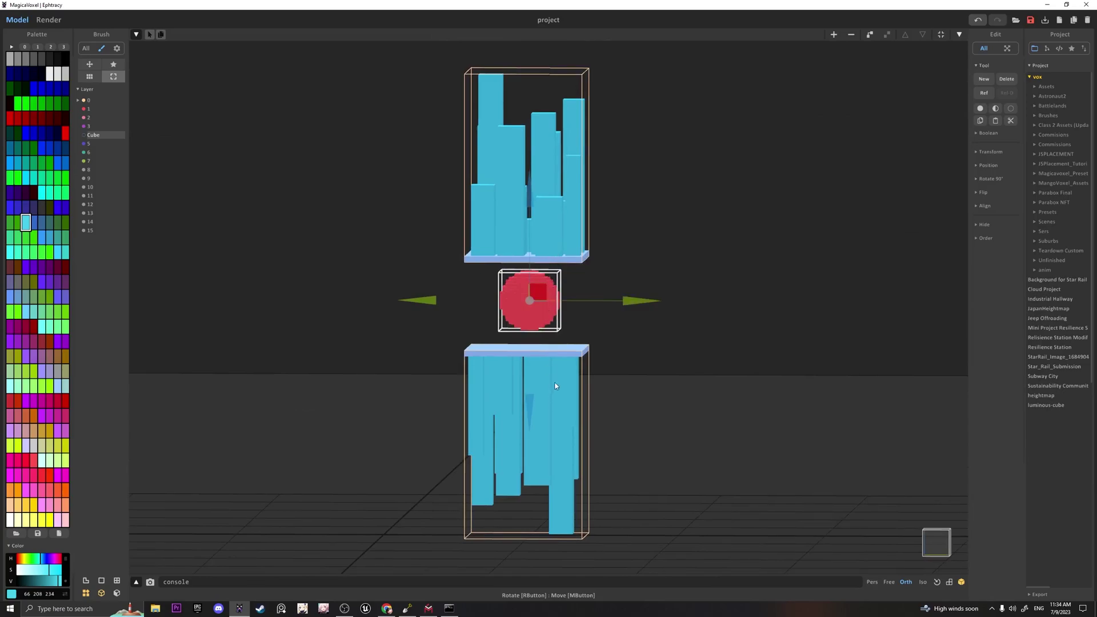
right_click_drag(555, 386, 474, 303)
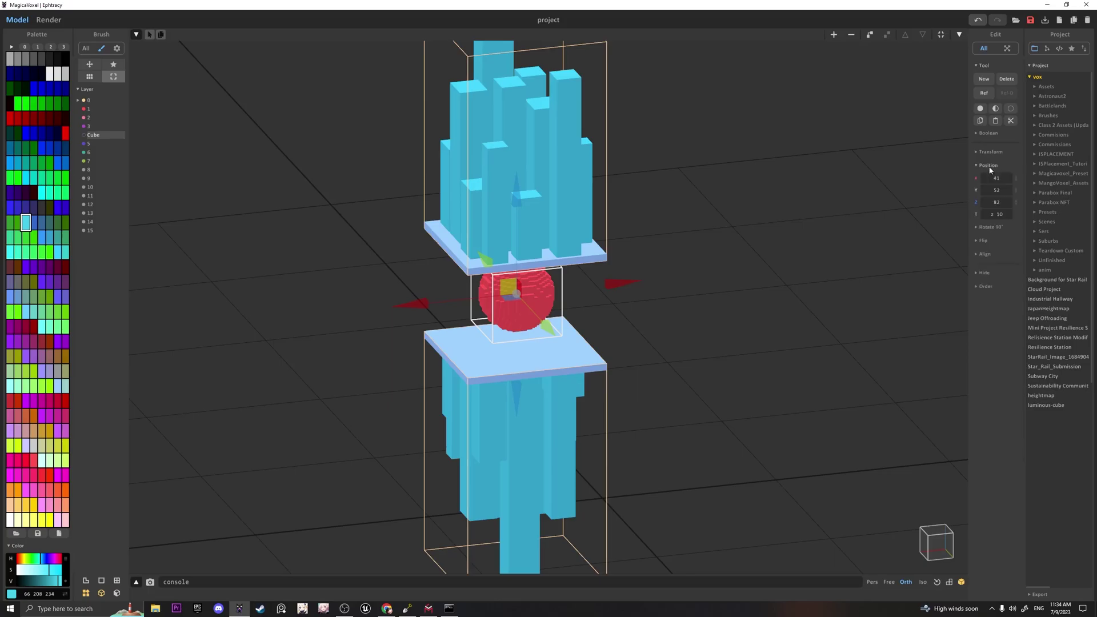
Open the Align options and select the upper column together with the sphere.
left_click(984, 193)
left_click(984, 194)
left_click(987, 207)
right_click_drag(771, 226, 698, 221)
scroll(698, 221, "down", 3)
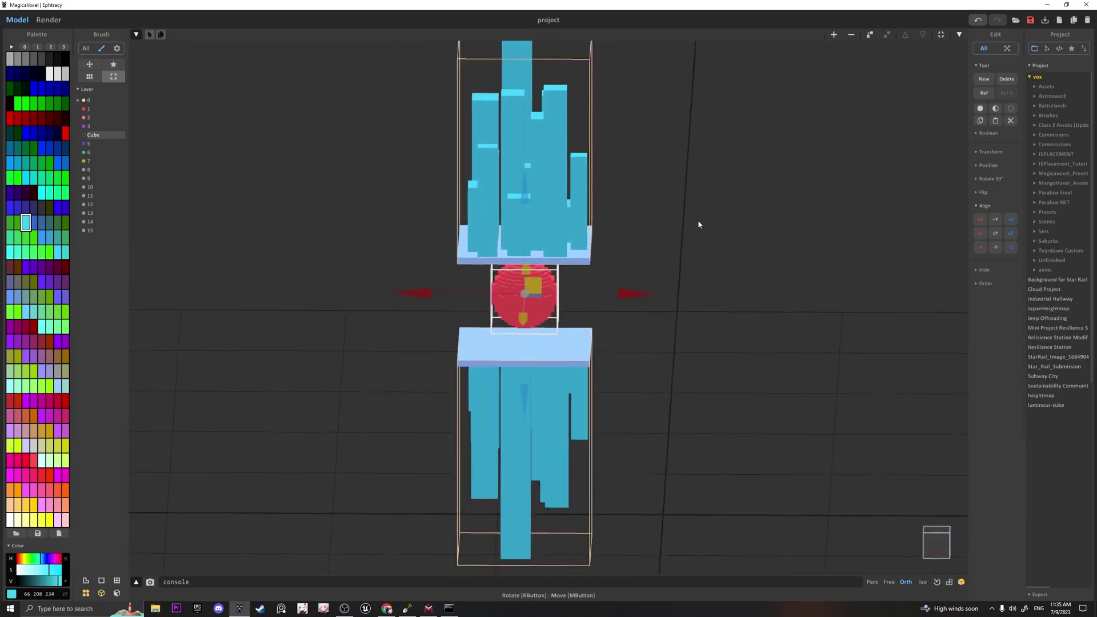
left_click(508, 99)
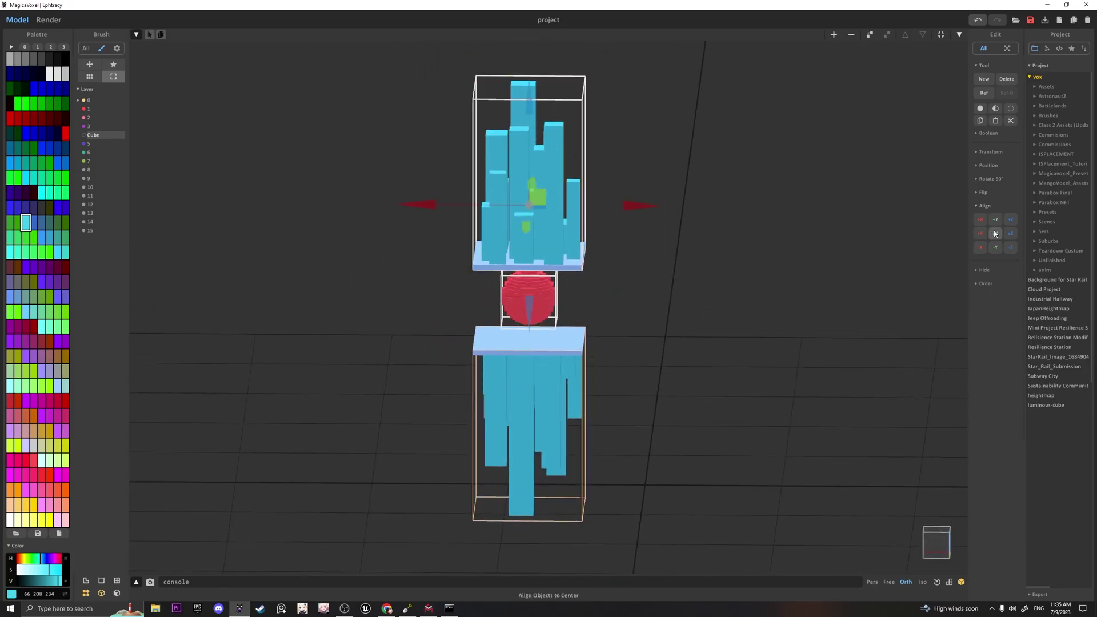
scroll(703, 246, "up", 3)
right_click_drag(700, 246, 547, 310)
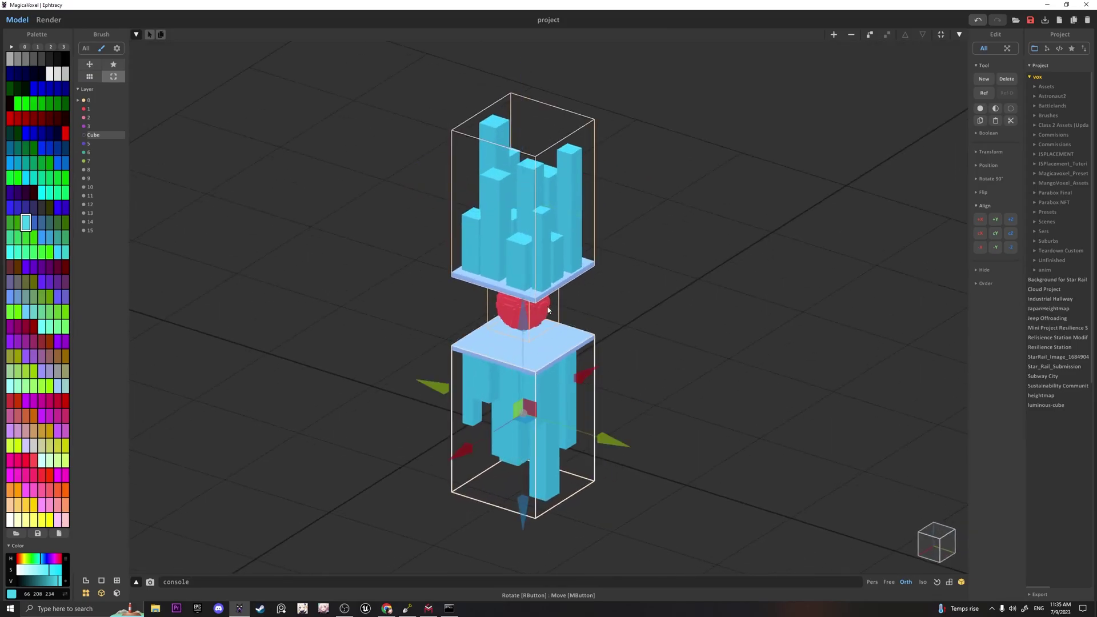
Move the lower column along the Y axis, out of line with the upper column.
left_click_drag(622, 444, 725, 485)
right_click_drag(607, 426, 633, 391)
scroll(632, 390, "down", 3)
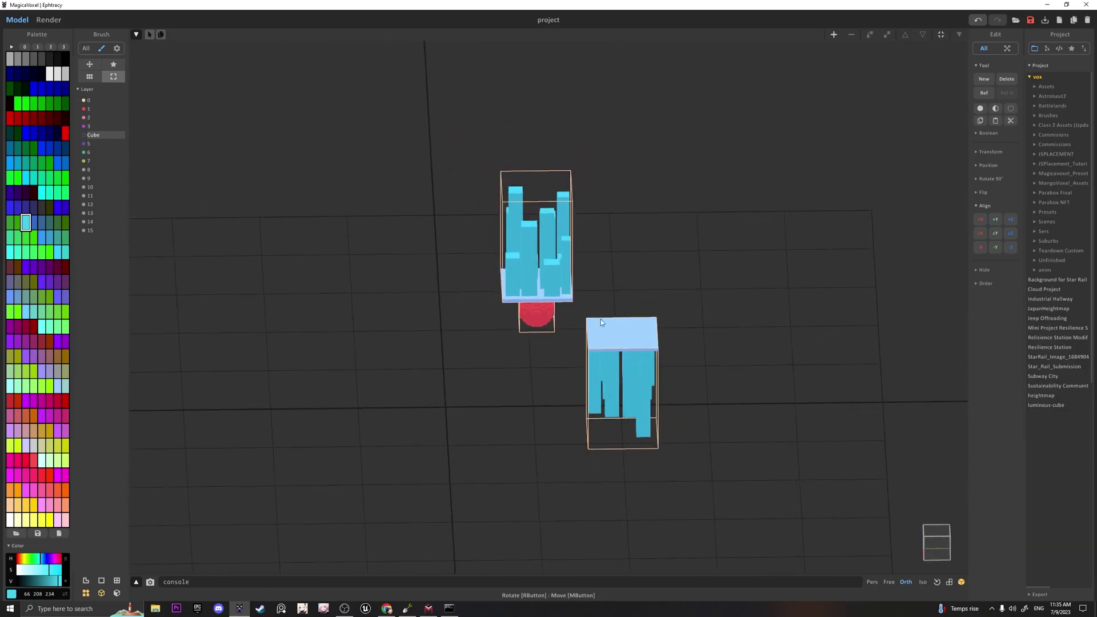
Select both crystal columns and align them to each other with the -Y alignment.
left_click(560, 273)
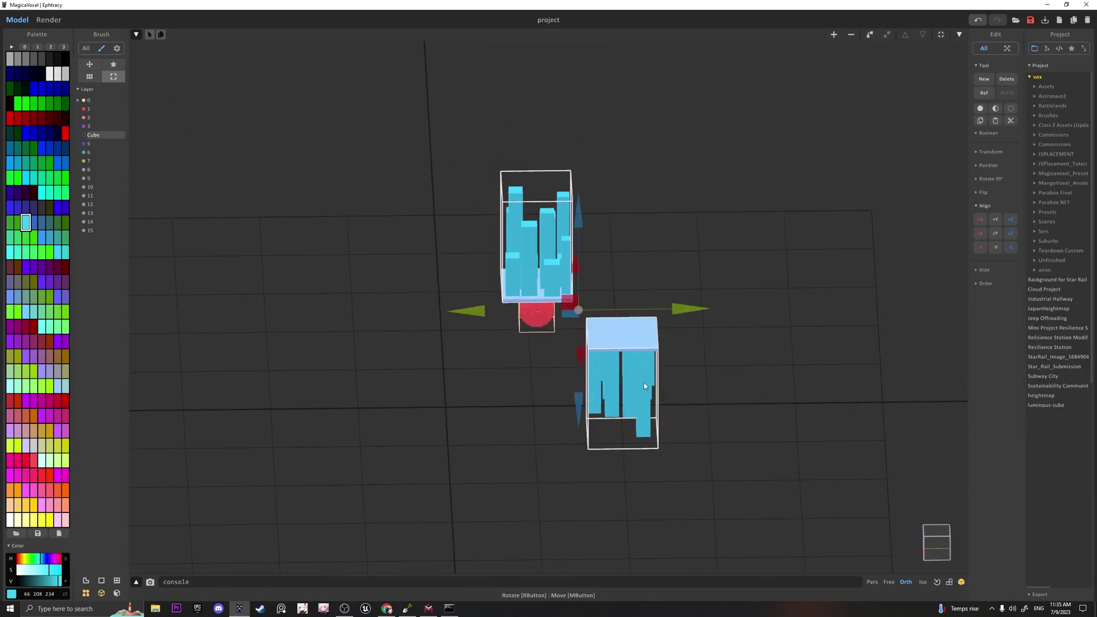
left_click(997, 249)
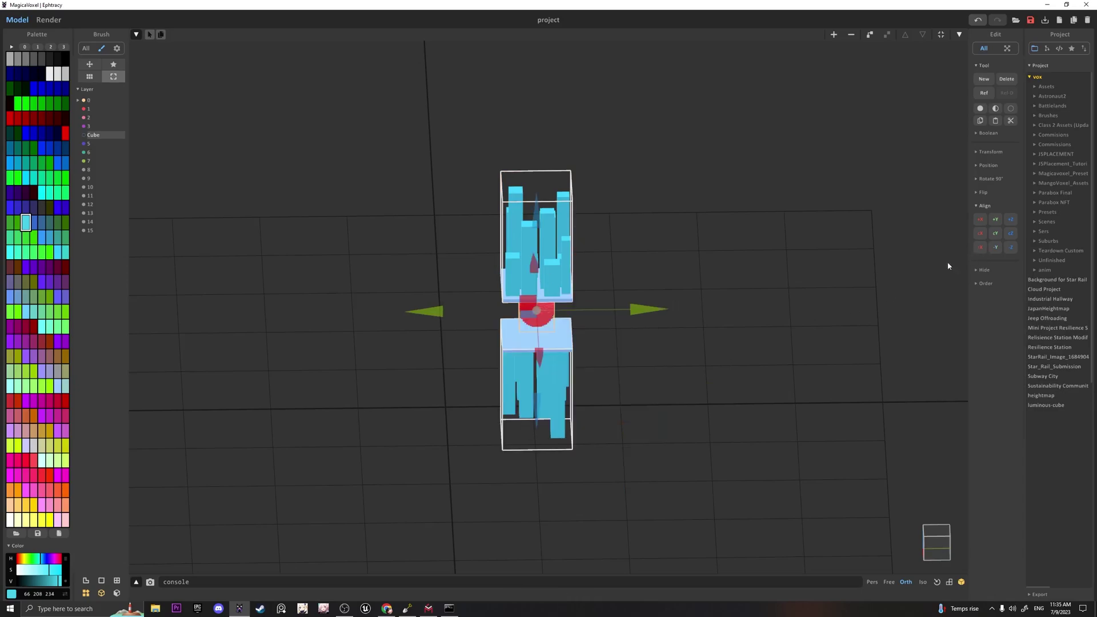
right_click_drag(642, 306, 434, 343)
scroll(511, 377, "up", 3)
Clear the selection and make the Cube layer visible again around the sphere.
left_click(84, 137)
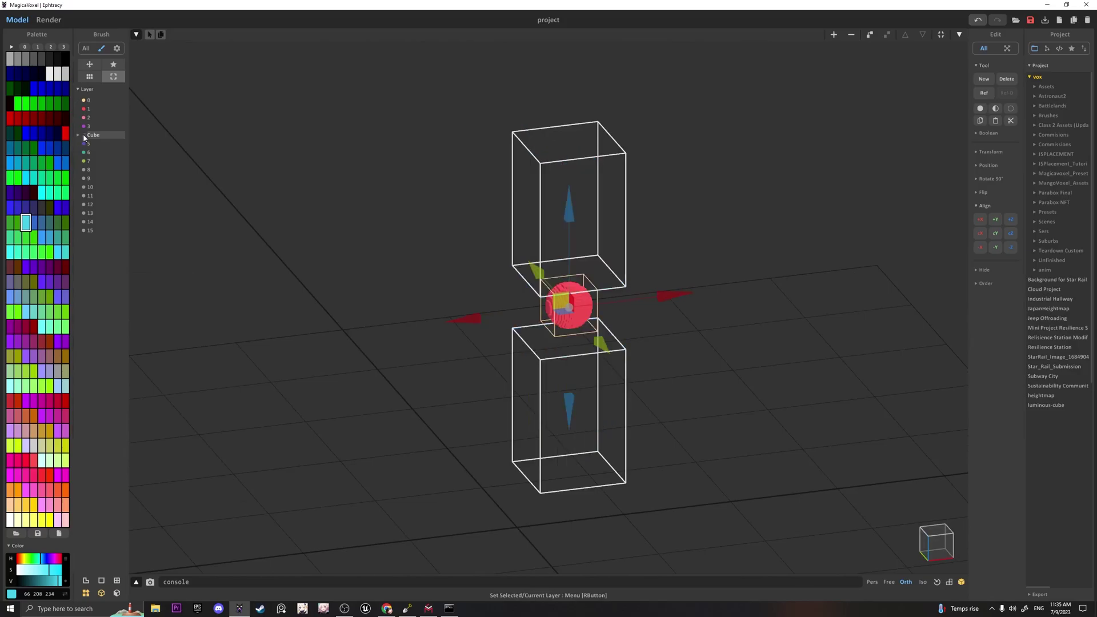
left_click(79, 102)
left_click(159, 149)
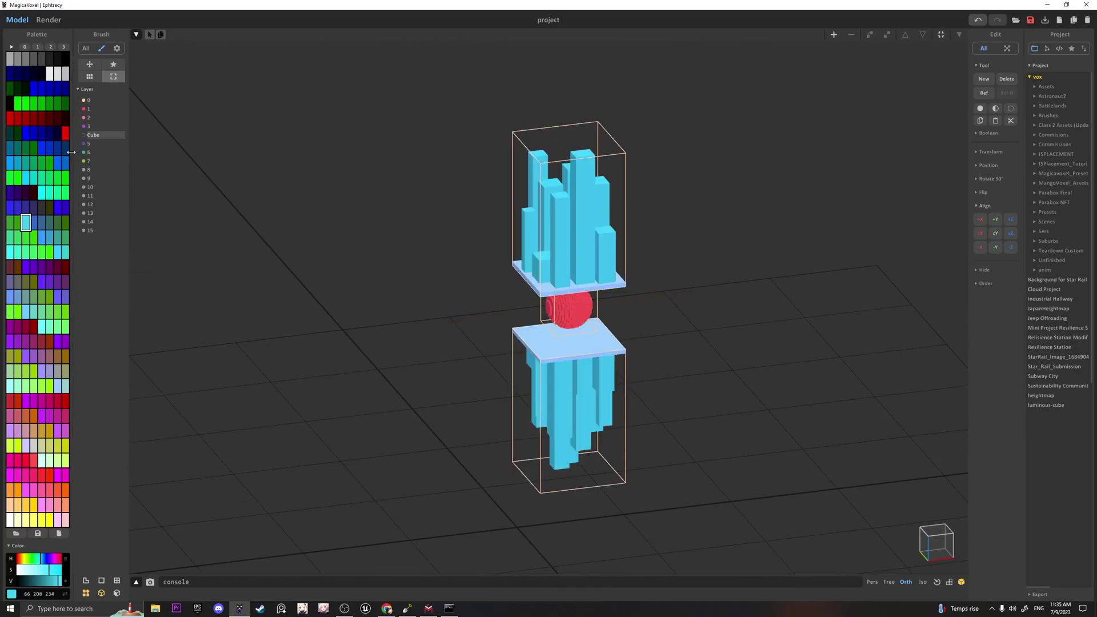
left_click(84, 136)
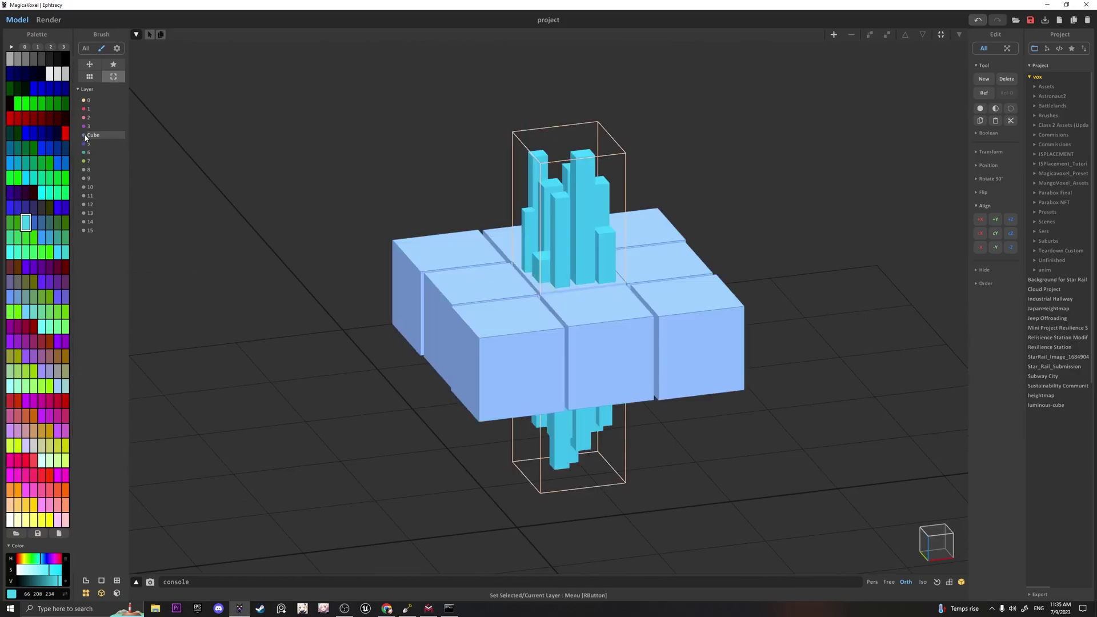
right_click_drag(269, 237, 496, 252)
scroll(468, 242, "up", 2)
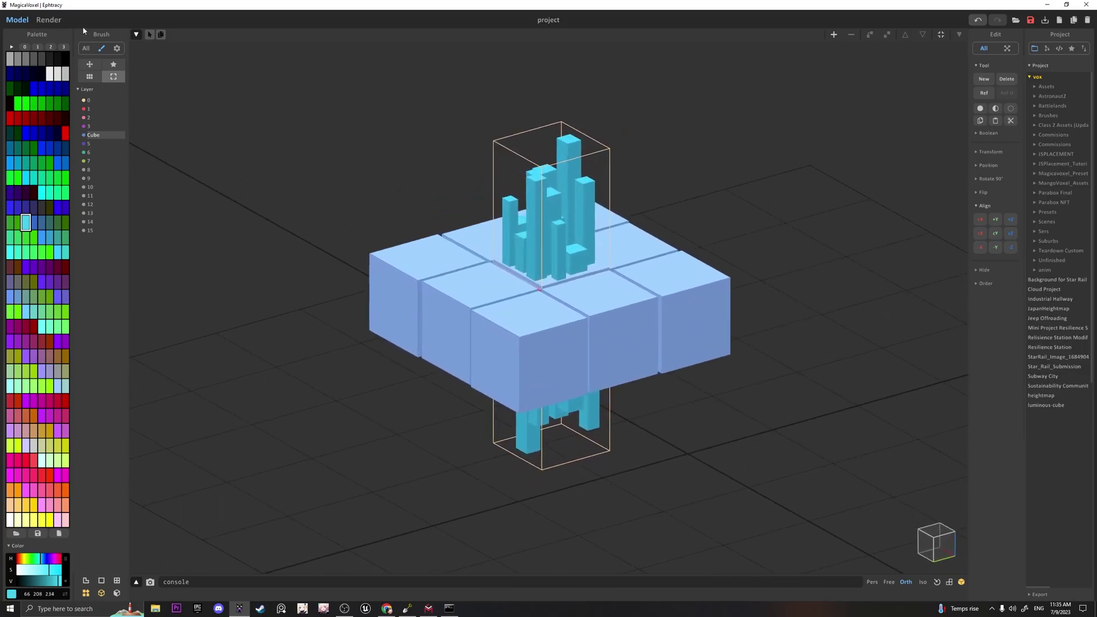
Render the realigned columns with the ring of glass cubes and examine the result closely.
left_click(54, 22)
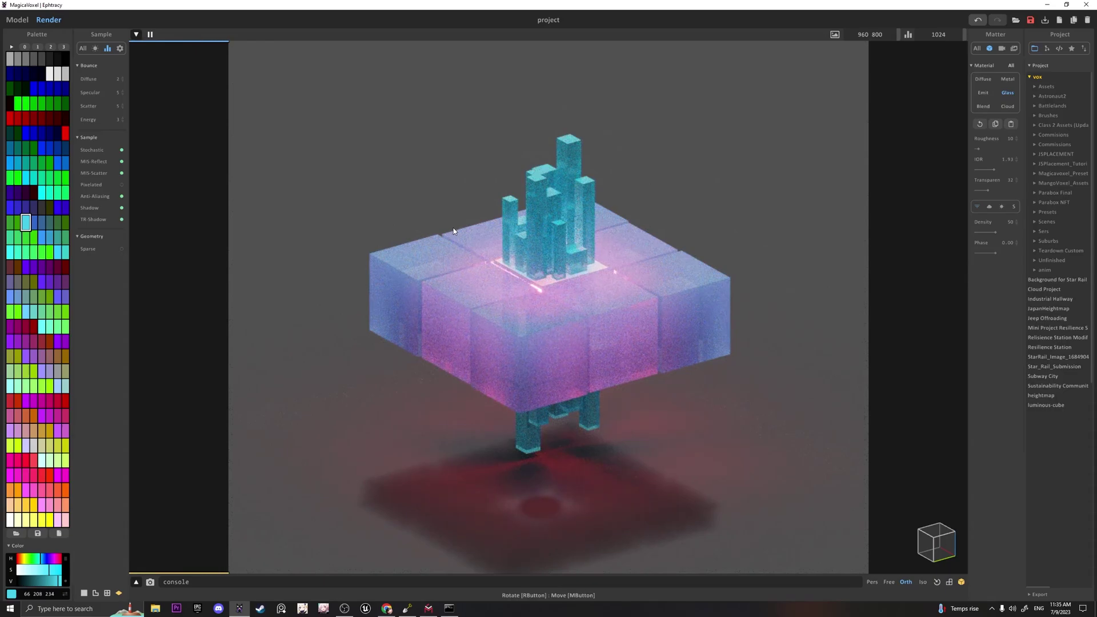
right_click_drag(455, 236, 503, 260)
scroll(505, 266, "up", 2)
middle_click_drag(505, 266, 510, 309)
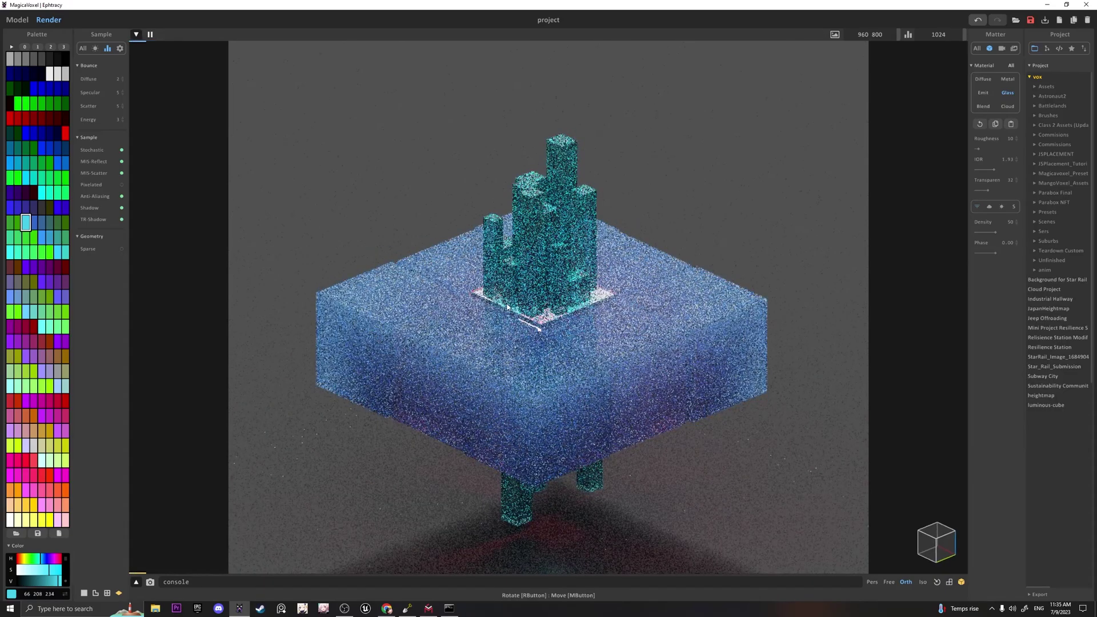
Return to modelling and open one of the outer middle cubes of the ring for voxel editing.
left_click(20, 22)
left_click(555, 356)
right_click_drag(640, 361, 612, 372)
scroll(601, 393, "up", 2)
key("Tab")
scroll(580, 379, "up", 3)
middle_click_drag(580, 380, 544, 305)
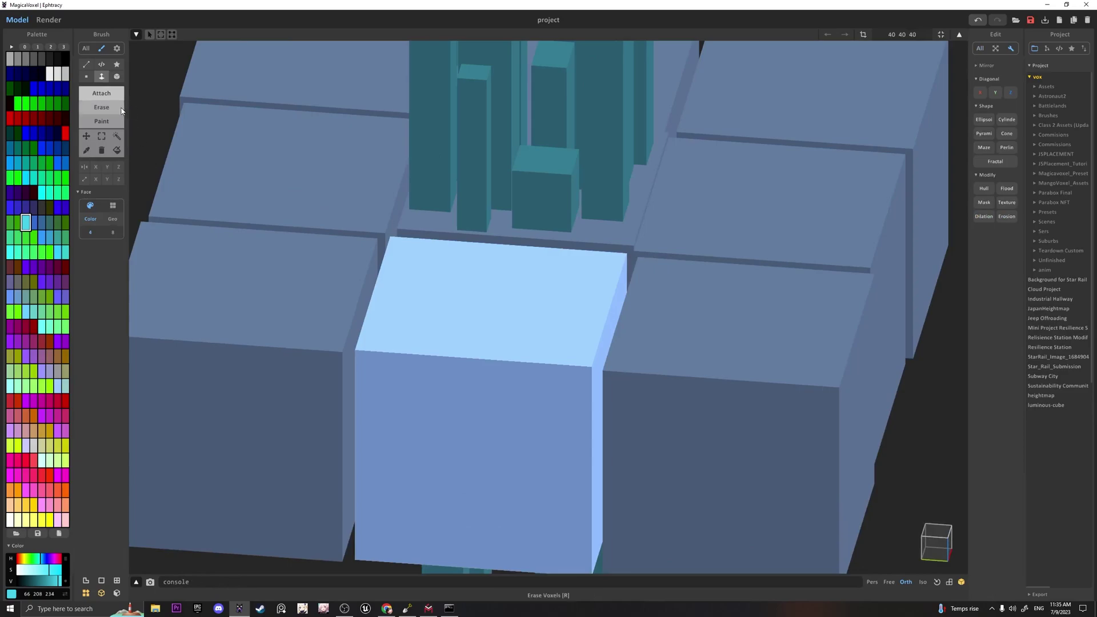
Erase a vertical strip along the cube's front side edge with the Box brush mirrored on Y, and check the linked cubes.
left_click(102, 108)
left_click(116, 76)
scroll(402, 336, "down", 3)
scroll(427, 304, "up", 1)
mouse_move(428, 303)
right_mouse_down()
mouse_move(458, 300)
mouse_move(376, 249)
right_mouse_up()
left_click(108, 167)
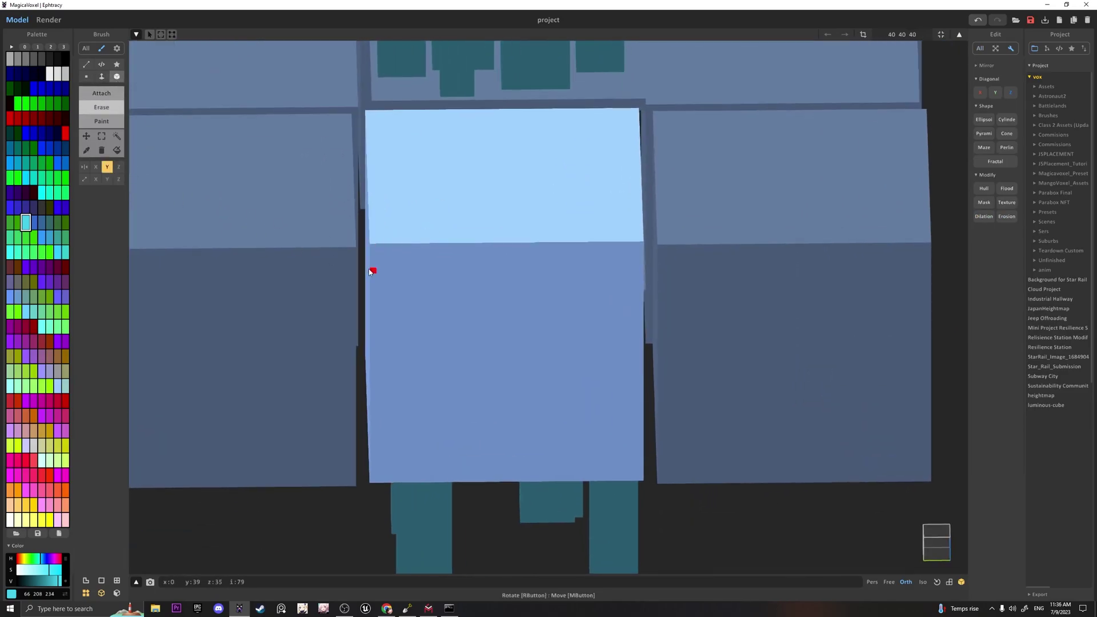
left_click_drag(377, 250, 377, 487)
key("Tab")
right_click_drag(377, 487, 549, 337)
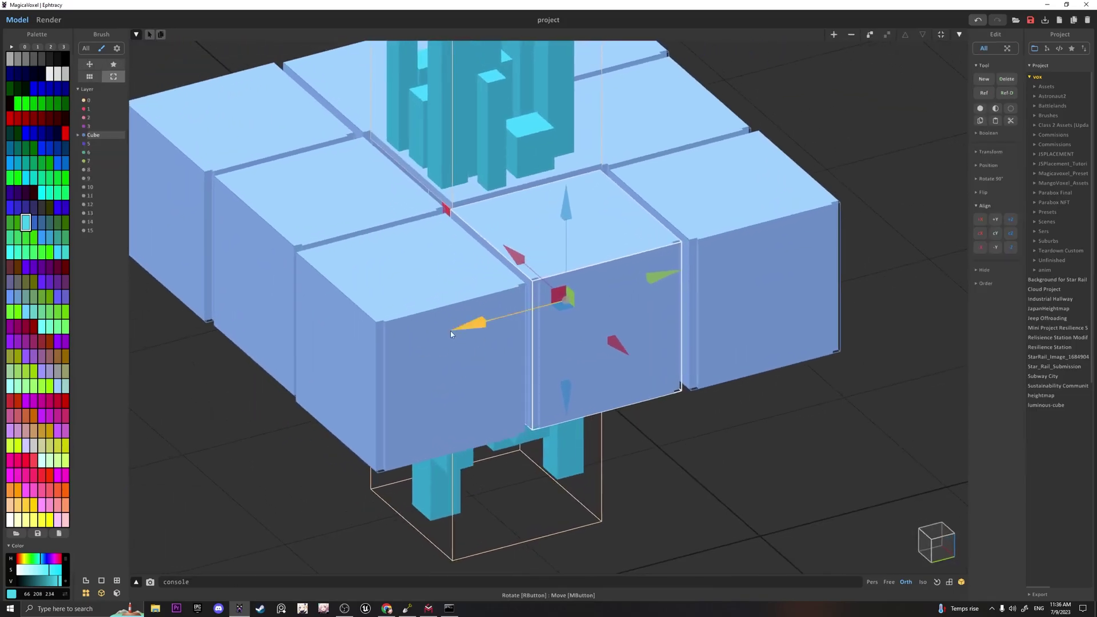
Reopen the cube for voxel editing and erase further strips along the top and side edges of its front face.
key("Tab")
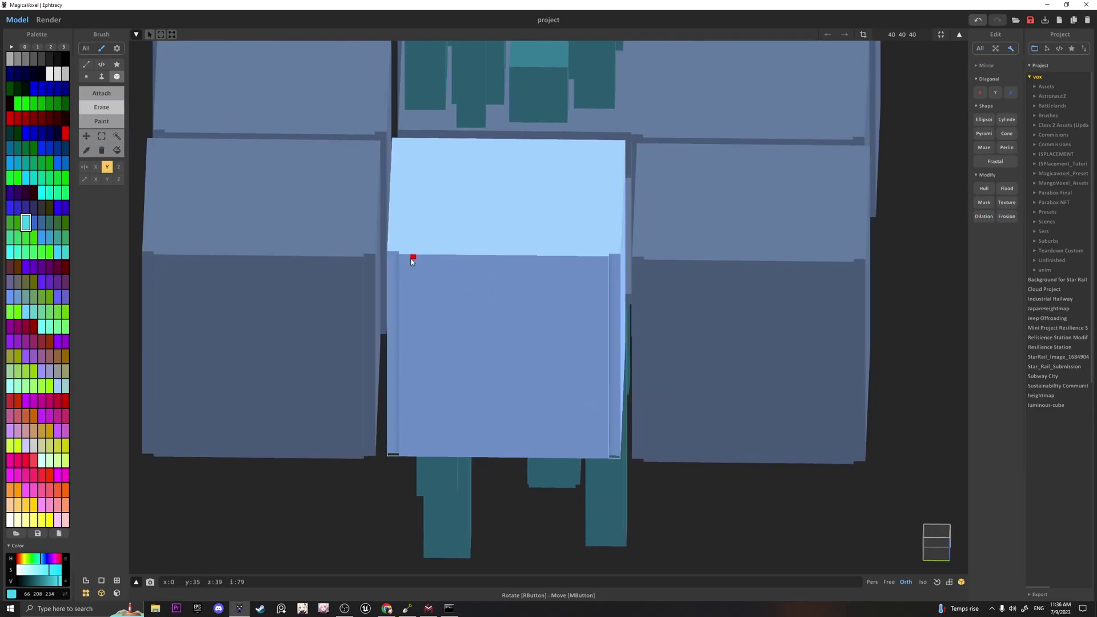
left_click_drag(400, 255, 617, 257)
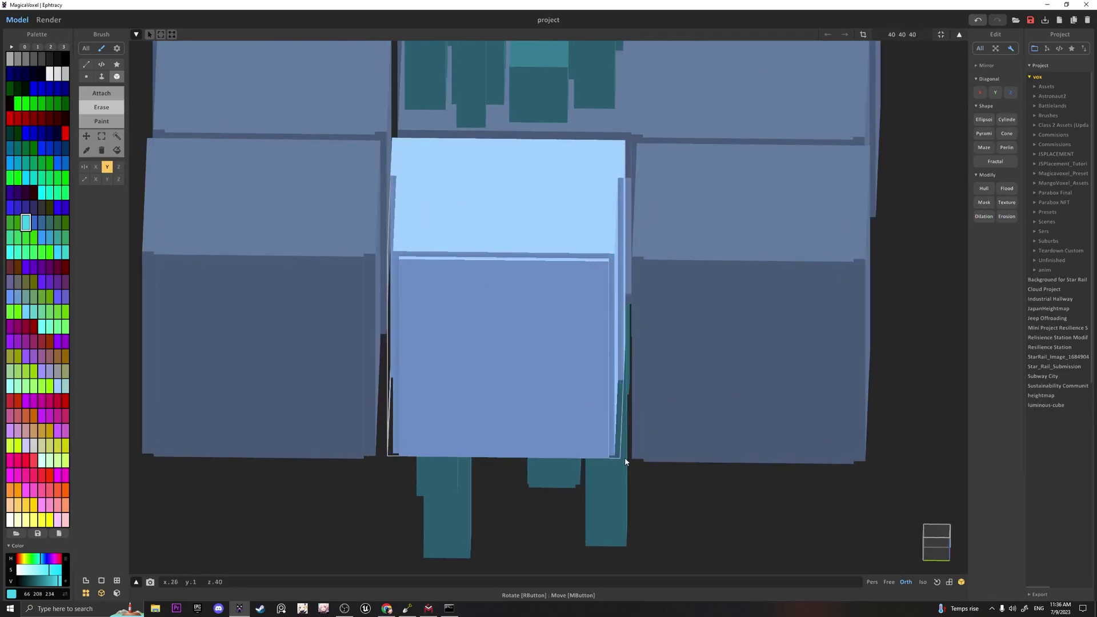
right_click_drag(618, 463, 515, 289)
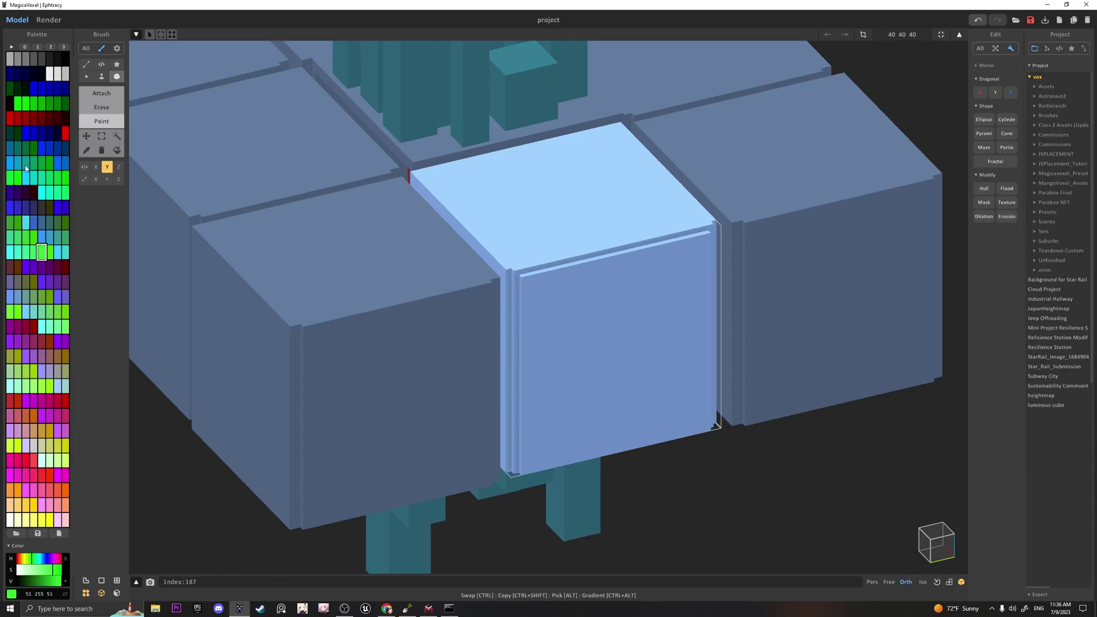
Paint the cube's vertical front grooves dark red (170, 0, 0), and sample the cube's light blue colour before leaving voxel editing.
left_click(27, 119)
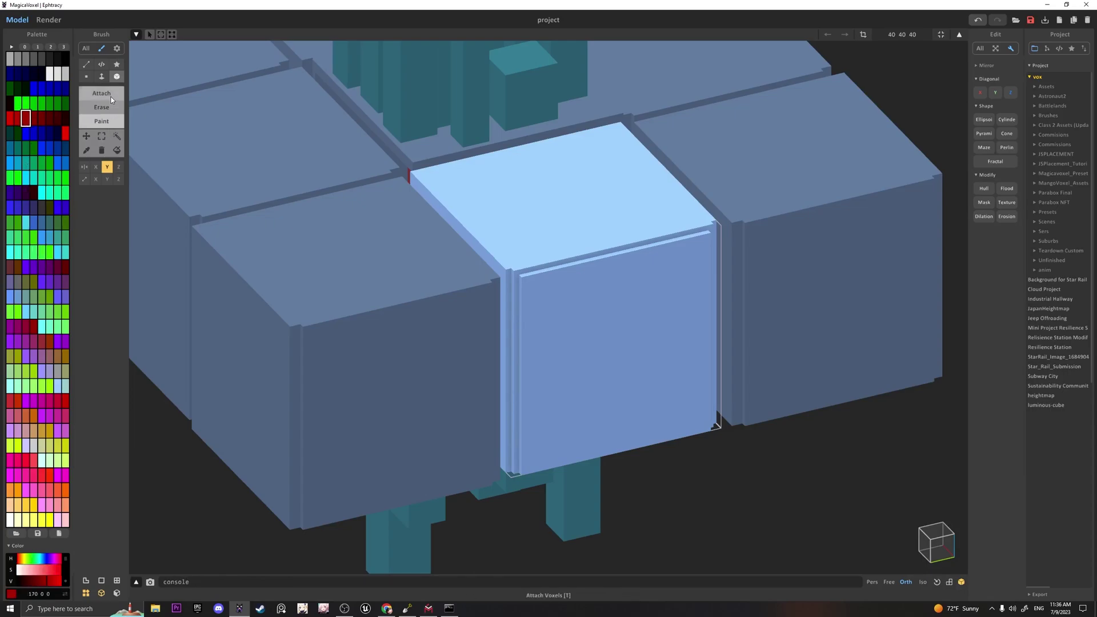
scroll(493, 269, "up", 3)
left_click_drag(503, 255, 502, 533)
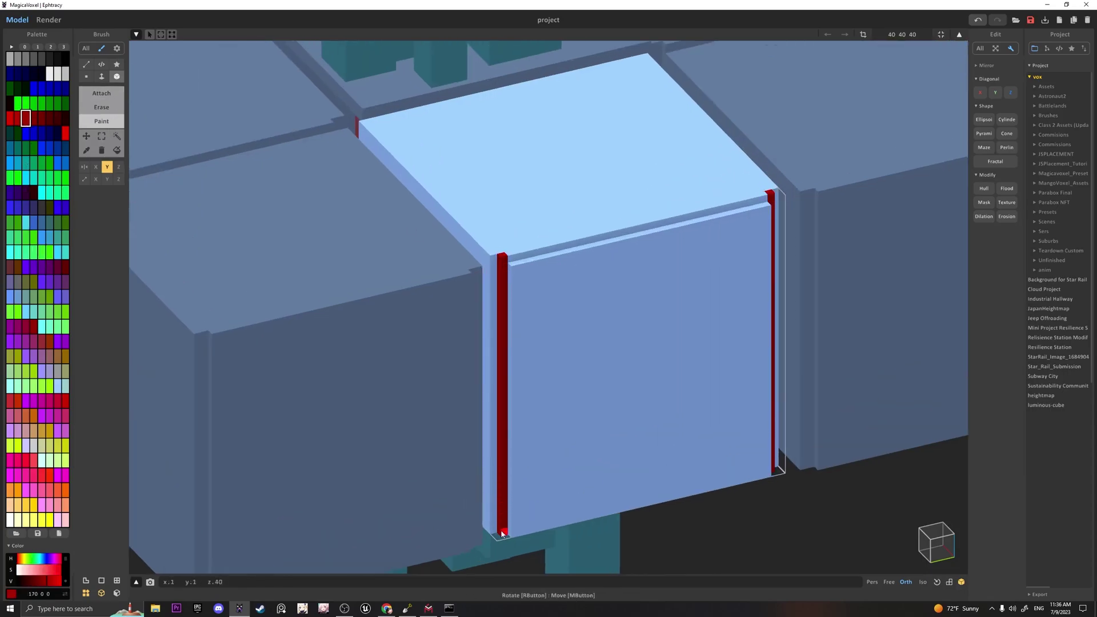
left_click(429, 206, "alt")
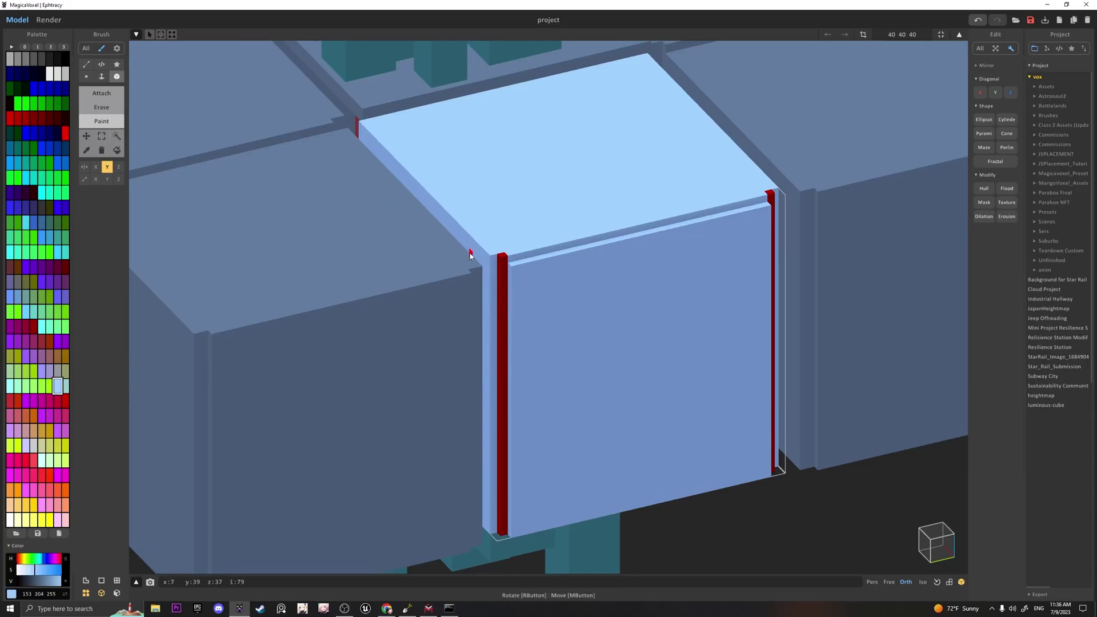
scroll(511, 258, "down", 2)
key("Tab")
scroll(511, 261, "down", 5)
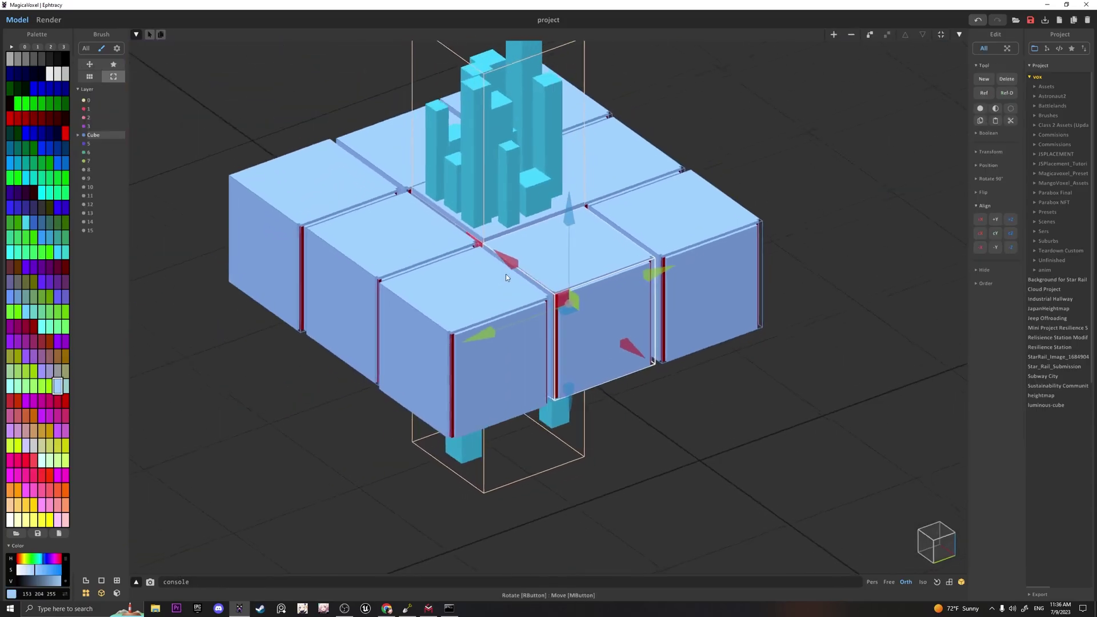
Render the scene and examine the red vertical lines on the linked cubes.
left_click(49, 20)
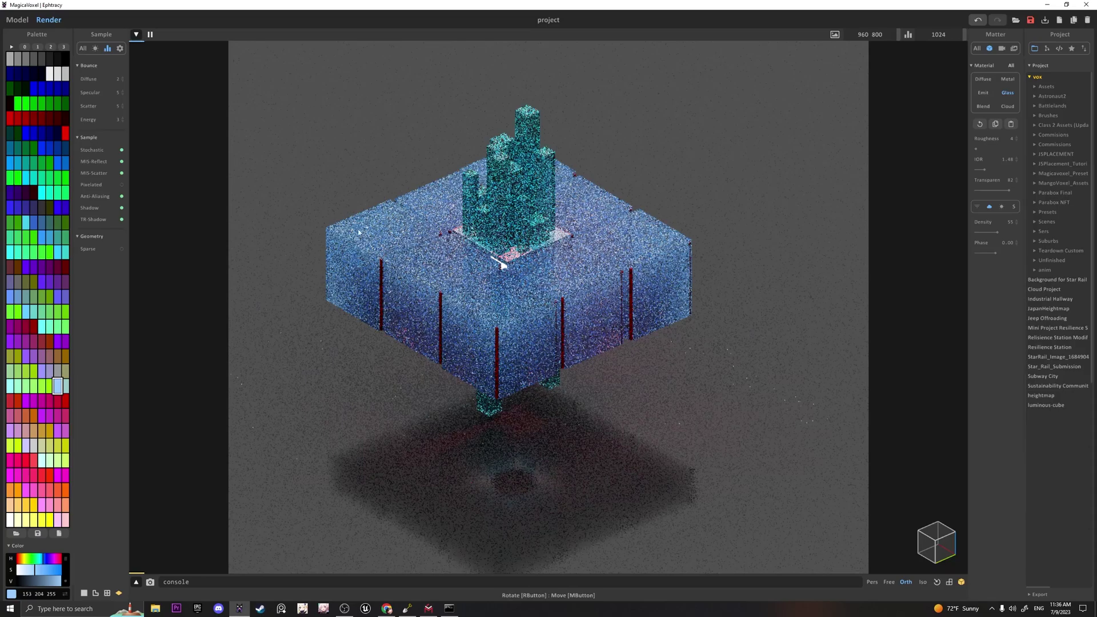
right_click_drag(539, 326, 533, 321)
scroll(532, 323, "down", 2)
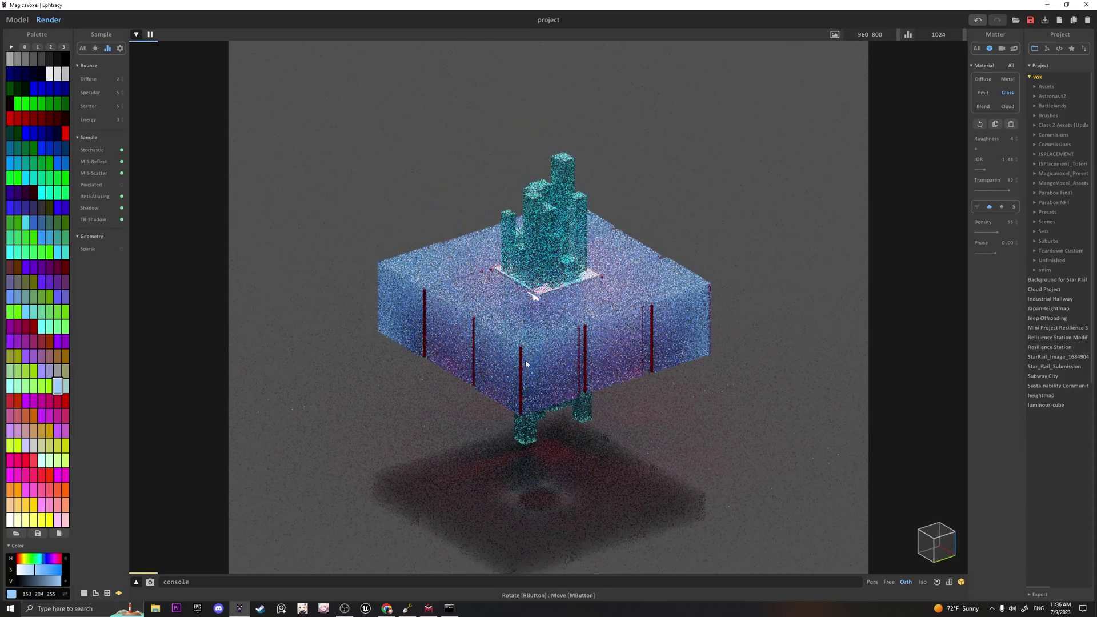
Return to modelling, open the front corner cube and paint its top groove with the sampled dark red (170, 0, 0).
key("ctrl+Tab")
scroll(448, 323, "up", 8)
double_click(435, 312)
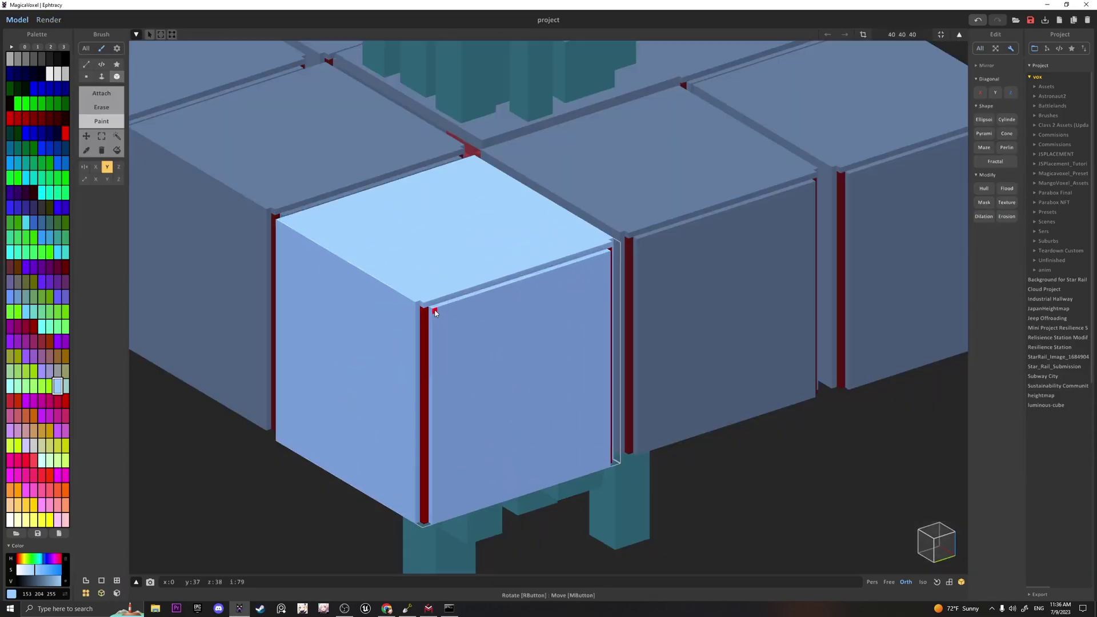
left_click(422, 312, "alt")
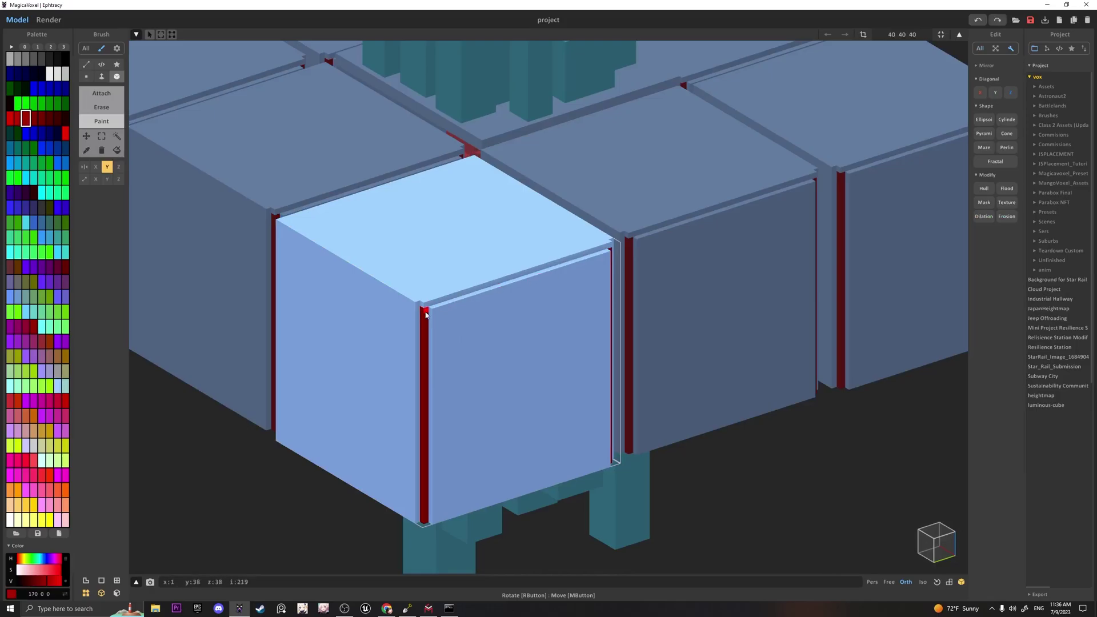
left_click_drag(423, 308, 611, 250)
key("Tab")
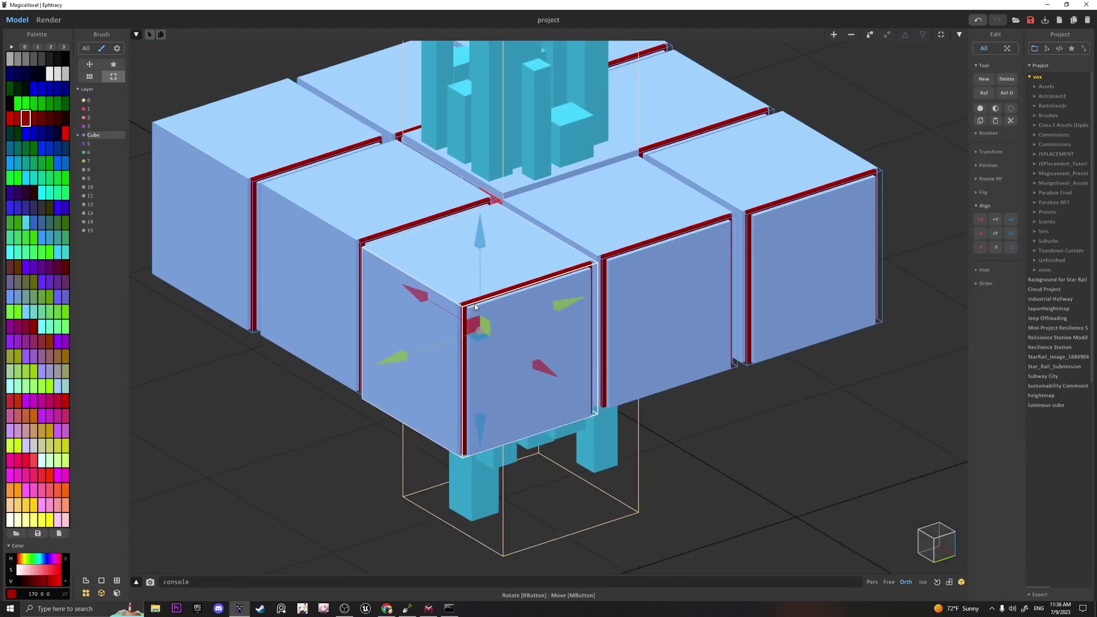
Examine the dark red grooves on each linked cube from all sides of the block.
scroll(486, 306, "down", 3)
left_click(400, 227)
right_click_drag(401, 227, 436, 249)
scroll(436, 249, "up", 2)
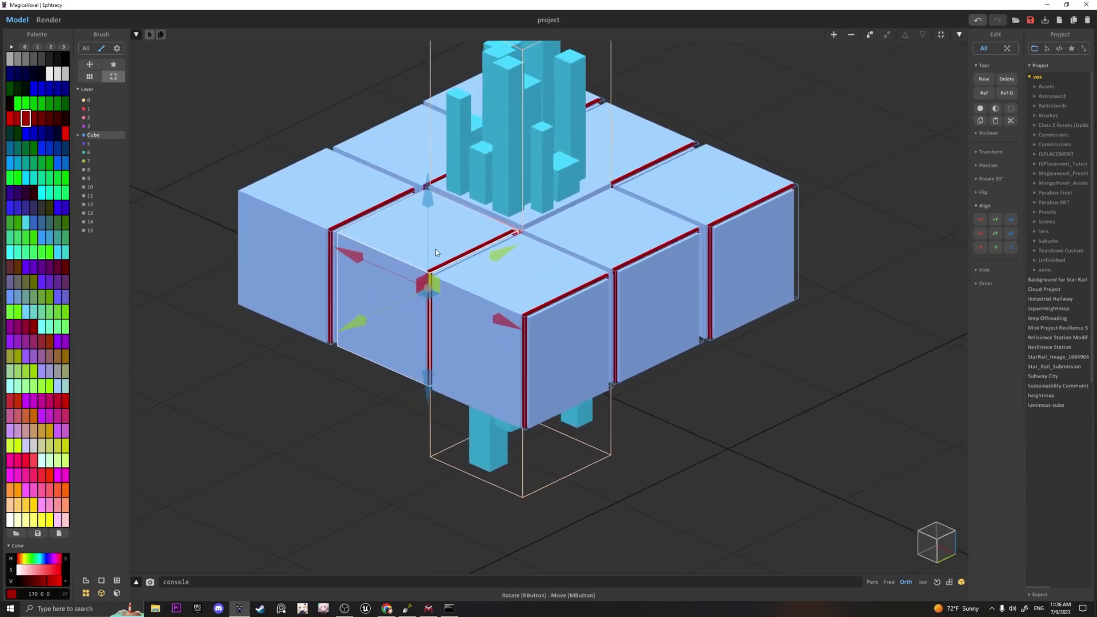
right_click_drag(506, 275, 545, 275)
left_click(324, 242)
right_click_drag(325, 242, 369, 257)
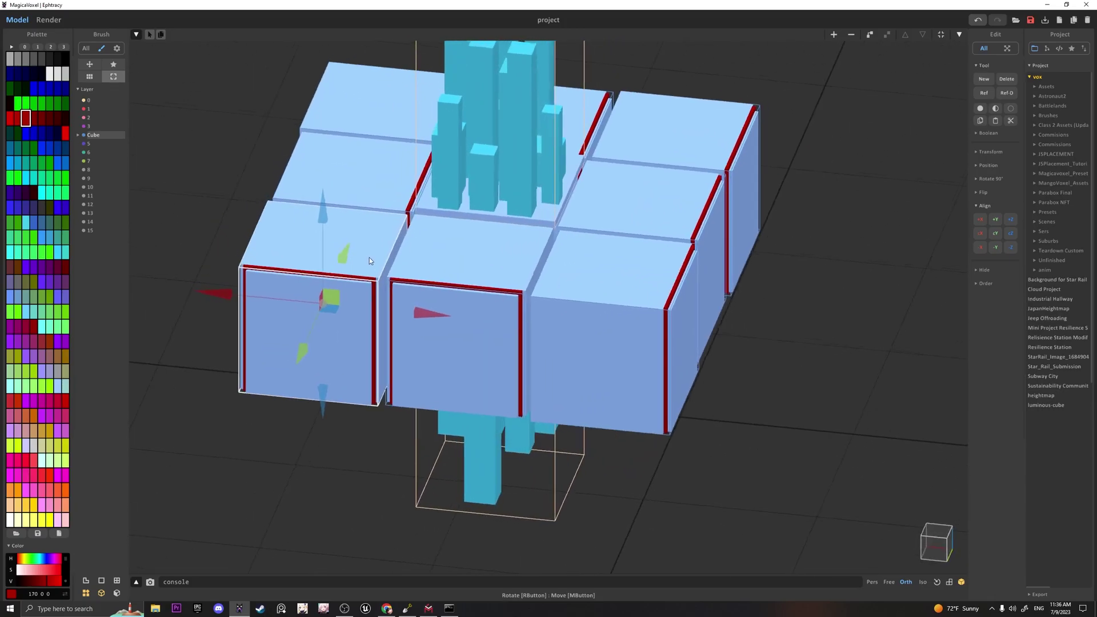
right_click_drag(541, 302, 440, 297)
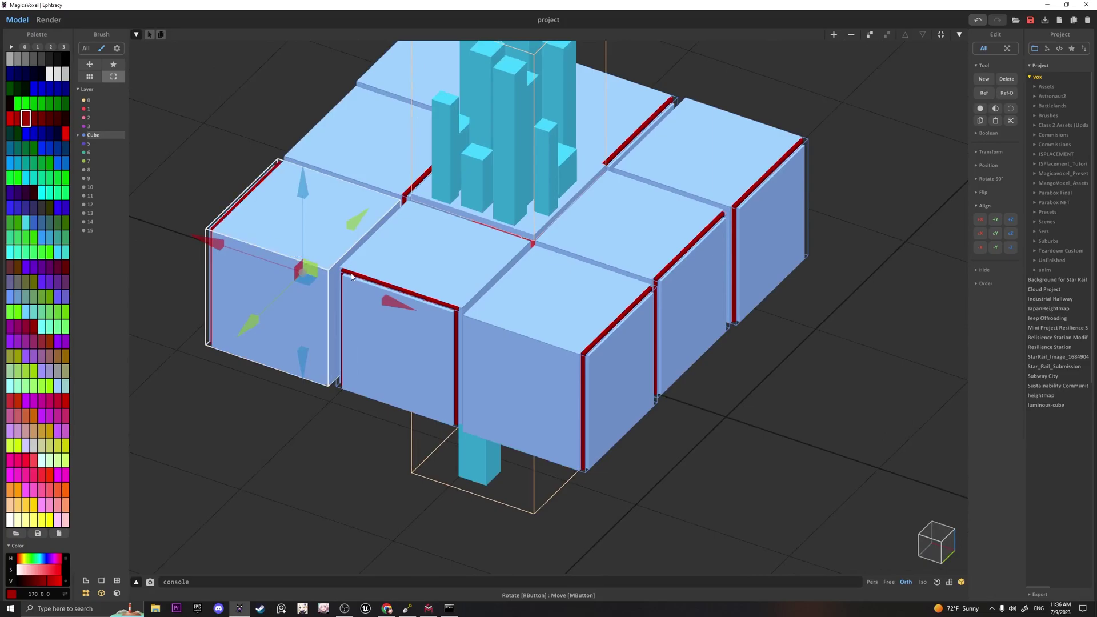
right_click_drag(351, 277, 475, 303)
left_click(662, 279)
left_click(791, 262)
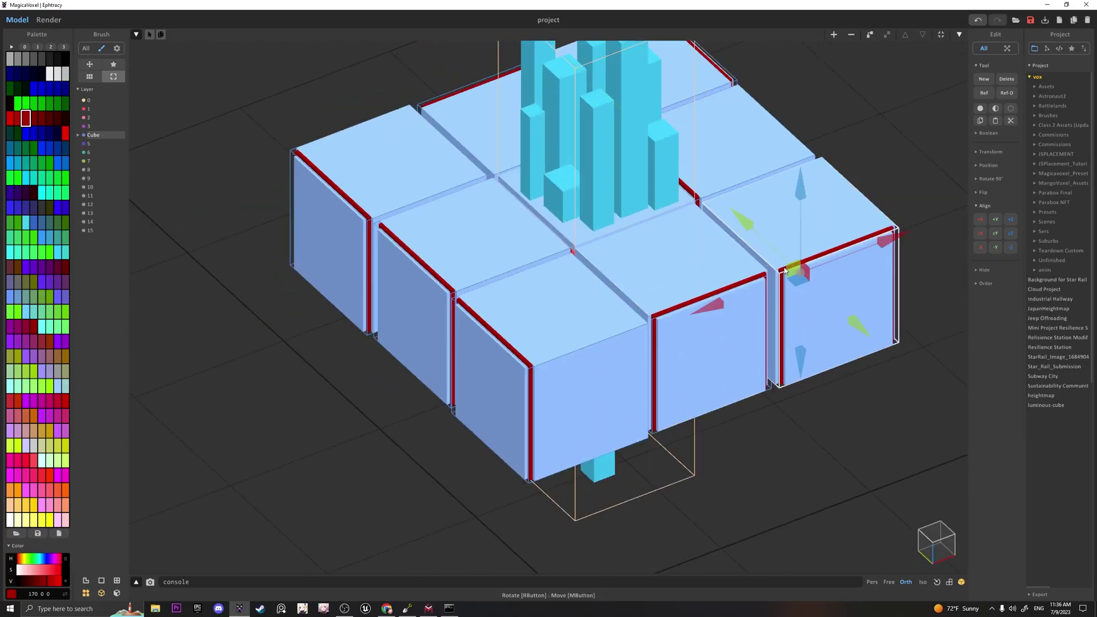
right_click_drag(792, 264, 664, 269)
left_click(743, 289)
left_click(652, 374)
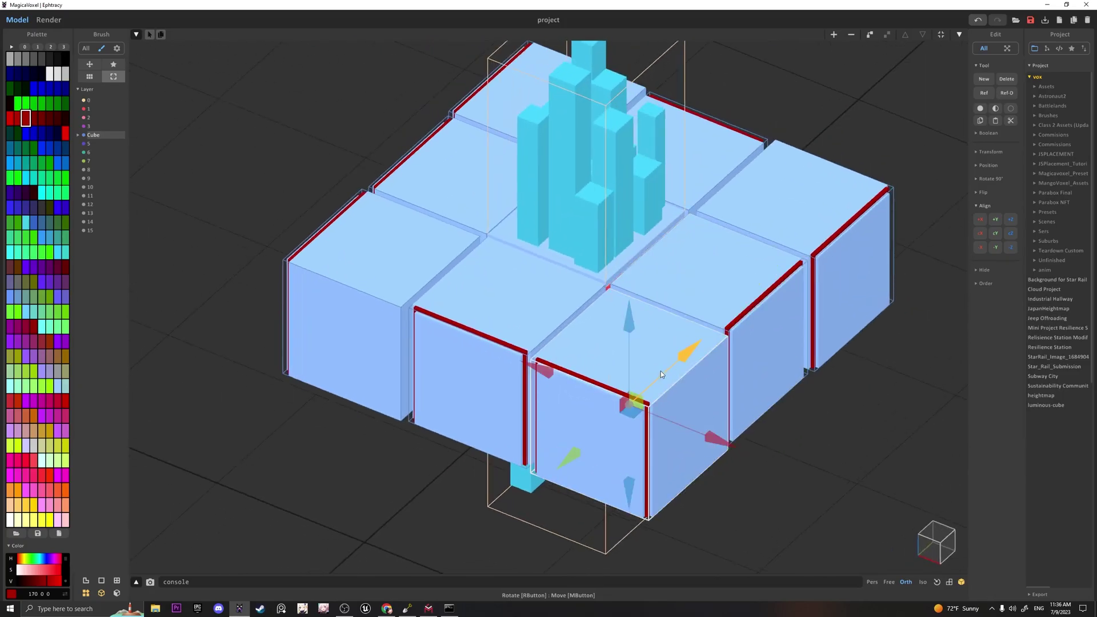
right_click_drag(660, 372, 399, 353)
scroll(575, 358, "down", 2)
scroll(400, 354, "up", 1)
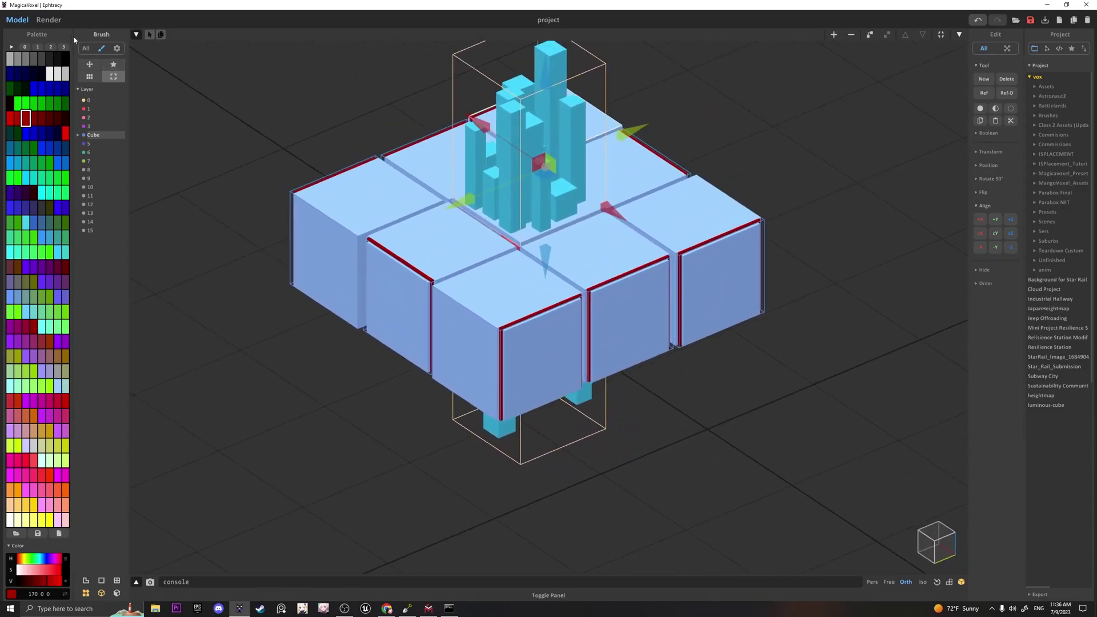
Render the scene, set the dark red (170, 0, 0) groove material to Emit, and examine its glow.
left_click(49, 19)
scroll(545, 313, "up", 5)
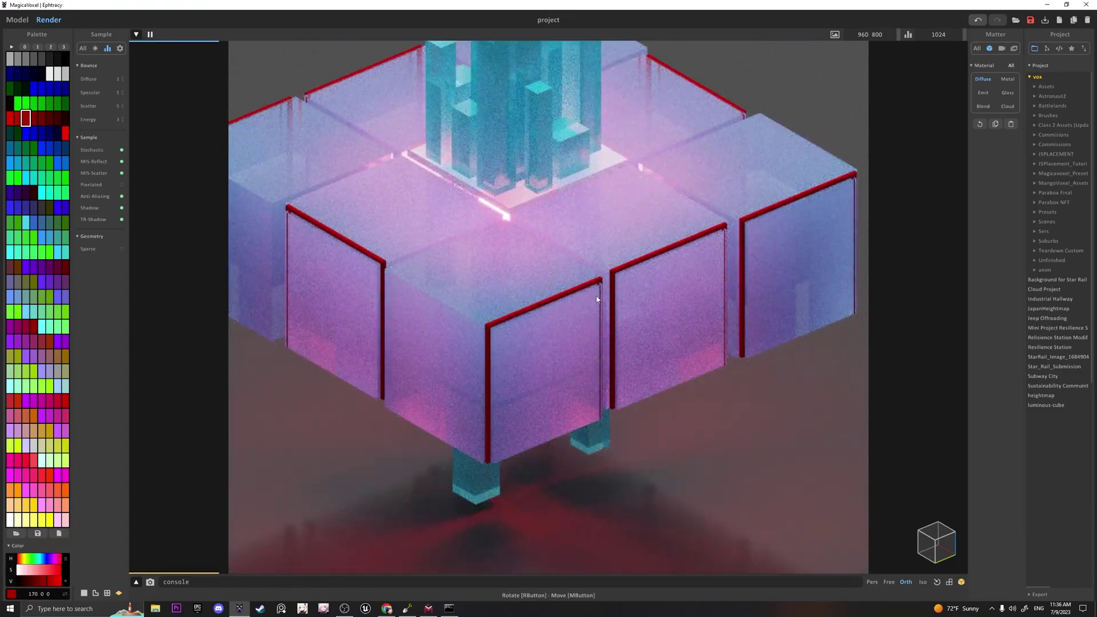
left_click(983, 92)
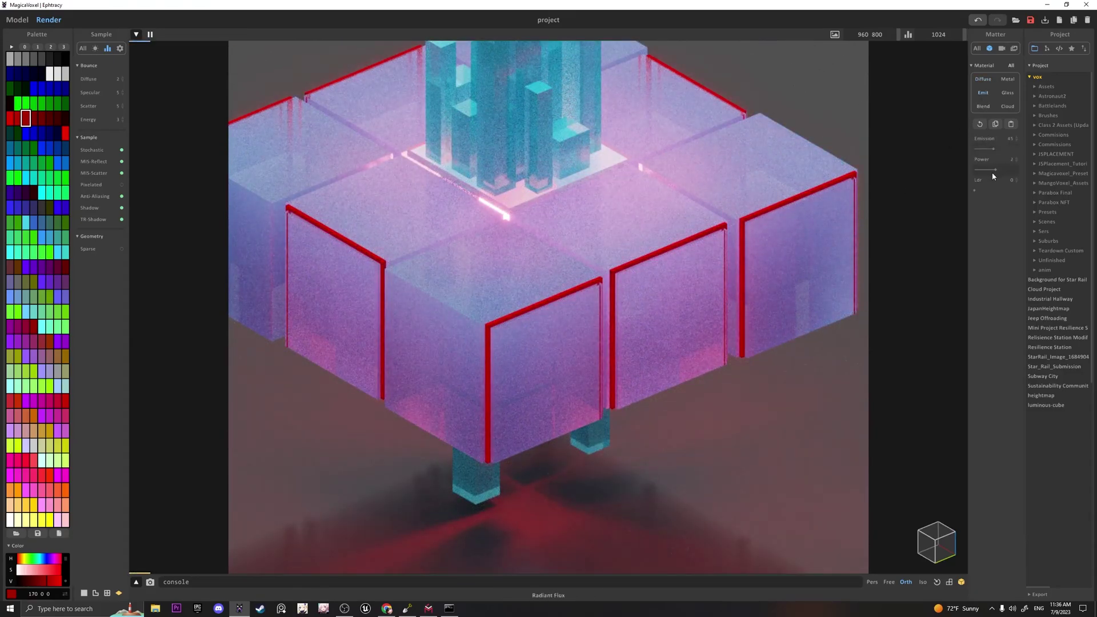
scroll(711, 284, "down", 5)
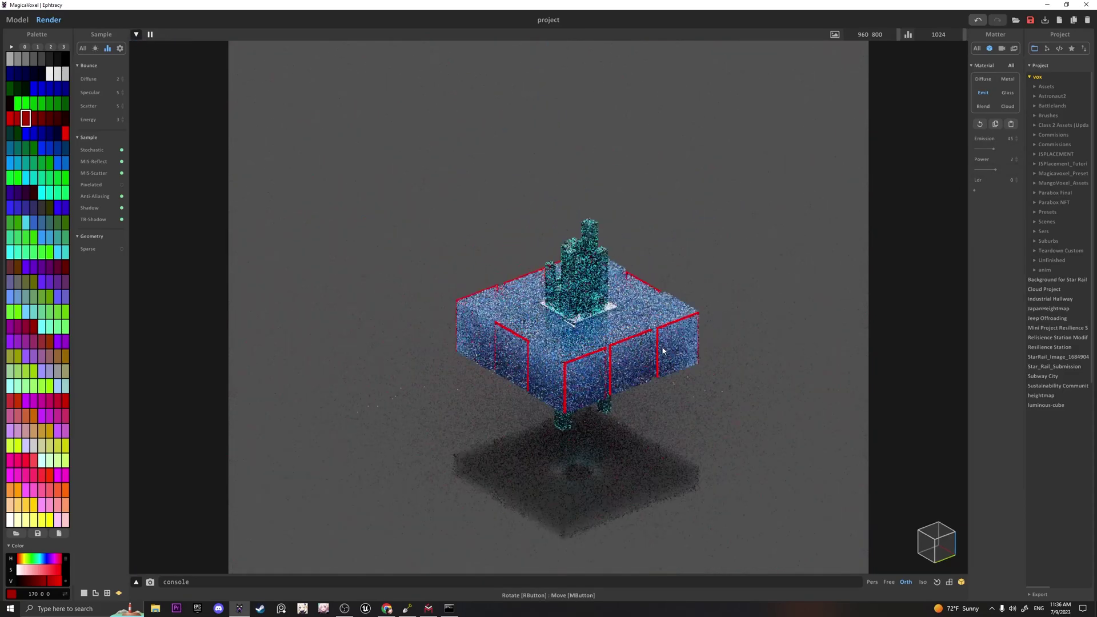
middle_click_drag(646, 313, 629, 297)
scroll(636, 297, "down", 1)
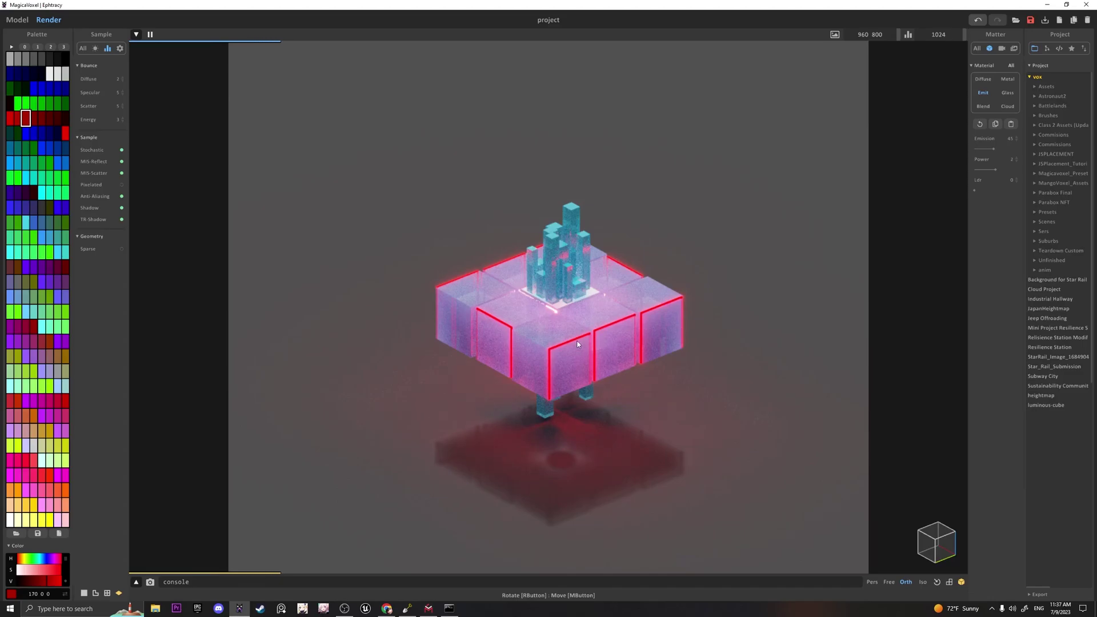
scroll(598, 335, "up", 4)
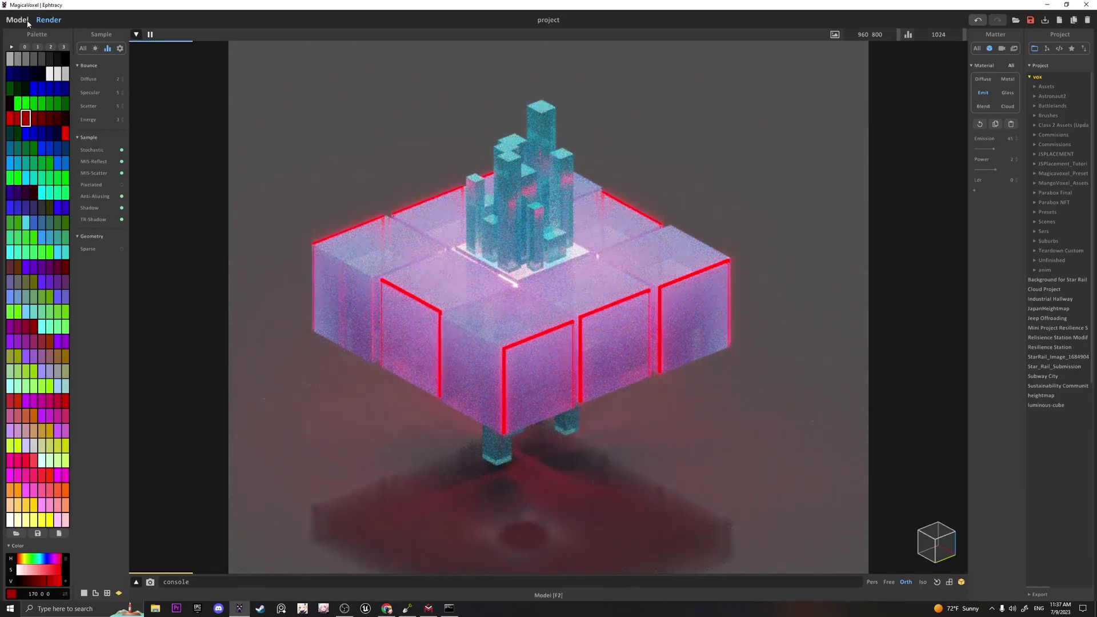
Reopen the middle cube of the front row for voxel editing and replace its red grooves with blue (0, 102, 255).
left_click(18, 19)
scroll(561, 340, "up", 3)
key("Tab")
middle_click_drag(580, 336, 527, 294)
scroll(527, 294, "up", 4)
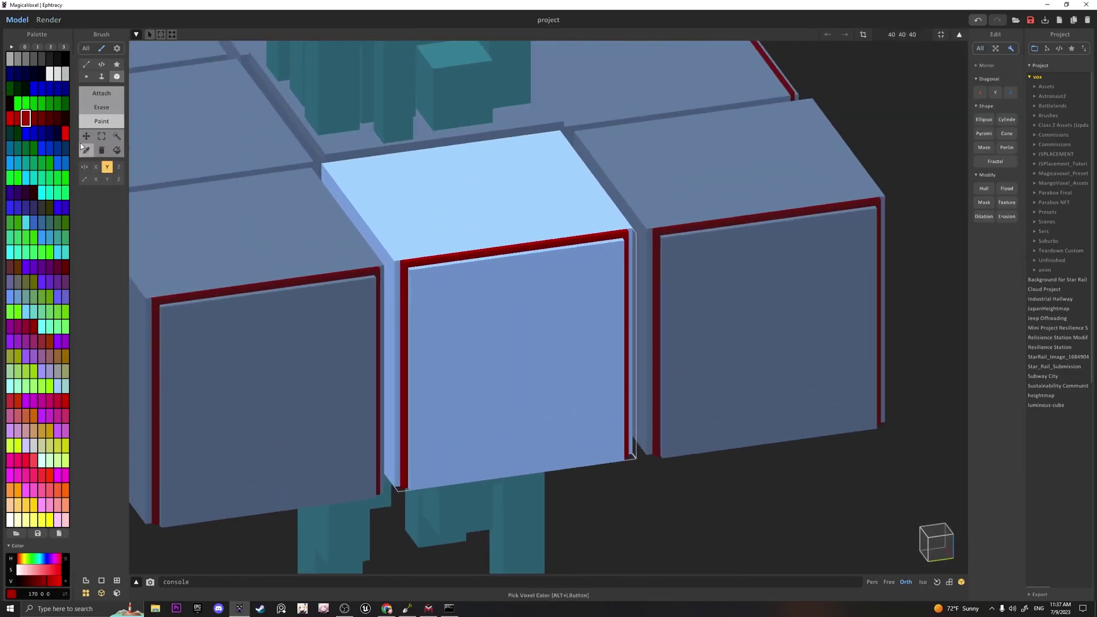
left_click(25, 135)
left_click(116, 150)
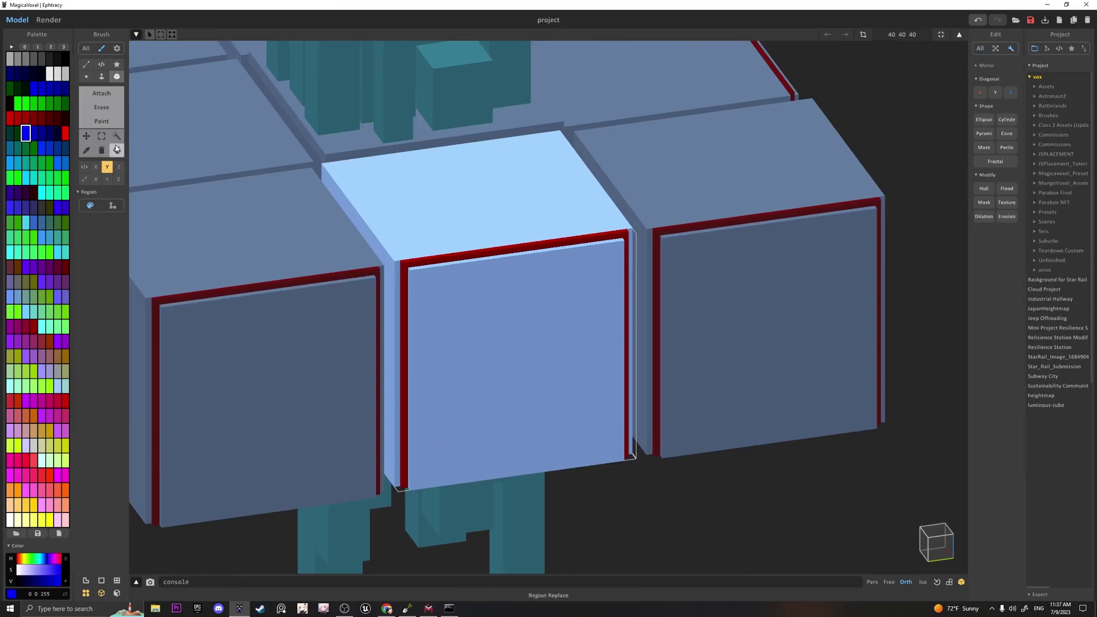
left_click(65, 163)
left_click(57, 163)
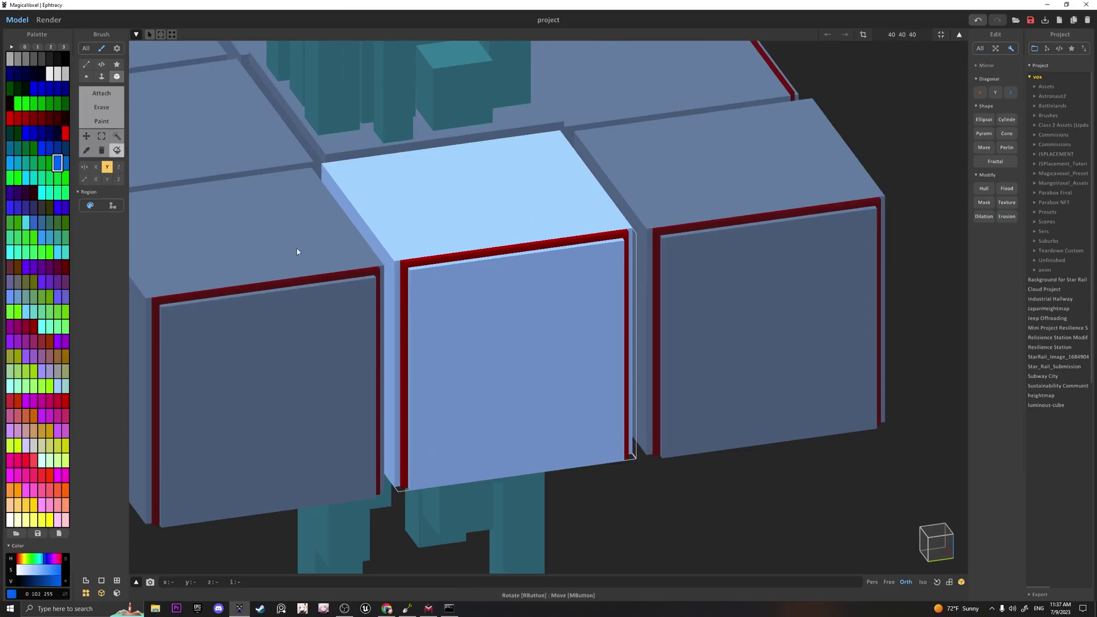
left_click(437, 269)
left_click(389, 266)
key("Tab")
scroll(388, 265, "down", 5)
right_click_drag(389, 266, 453, 294)
scroll(454, 293, "down", 4)
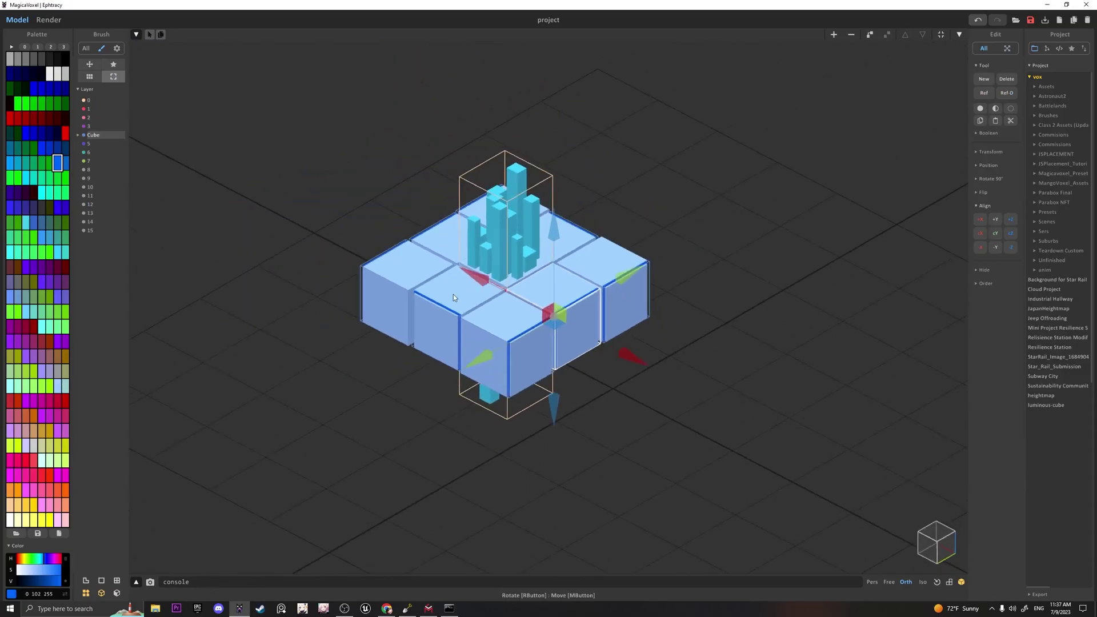
Render the scene and make the blue (0, 102, 255) grooves glow with an Emit material of raised emission and power.
left_click(49, 20)
scroll(456, 231, "up", 2)
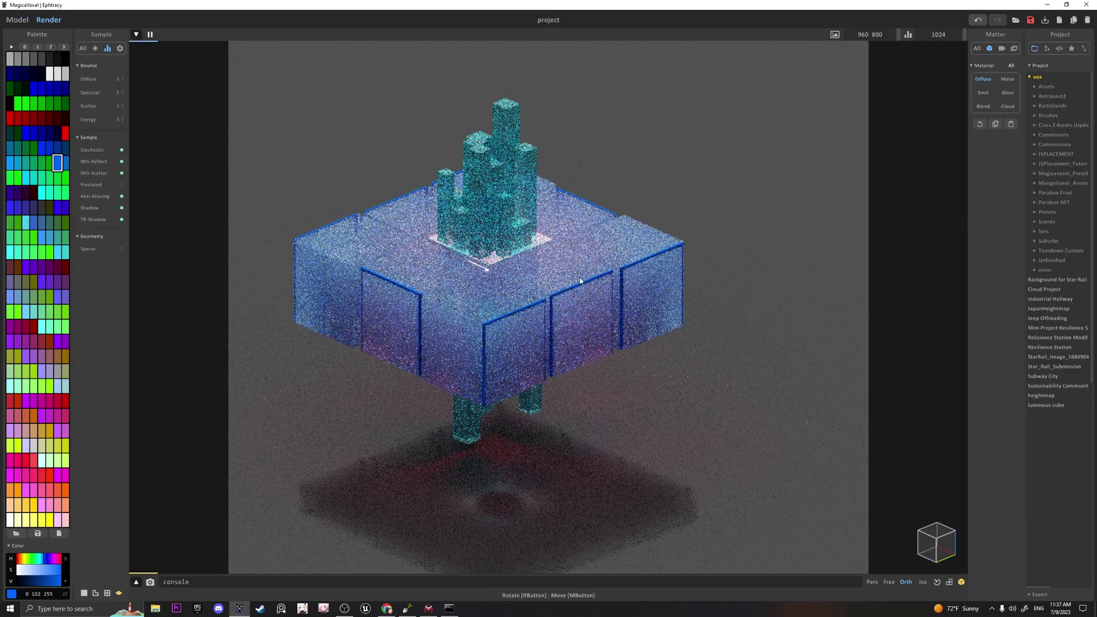
left_click(983, 94)
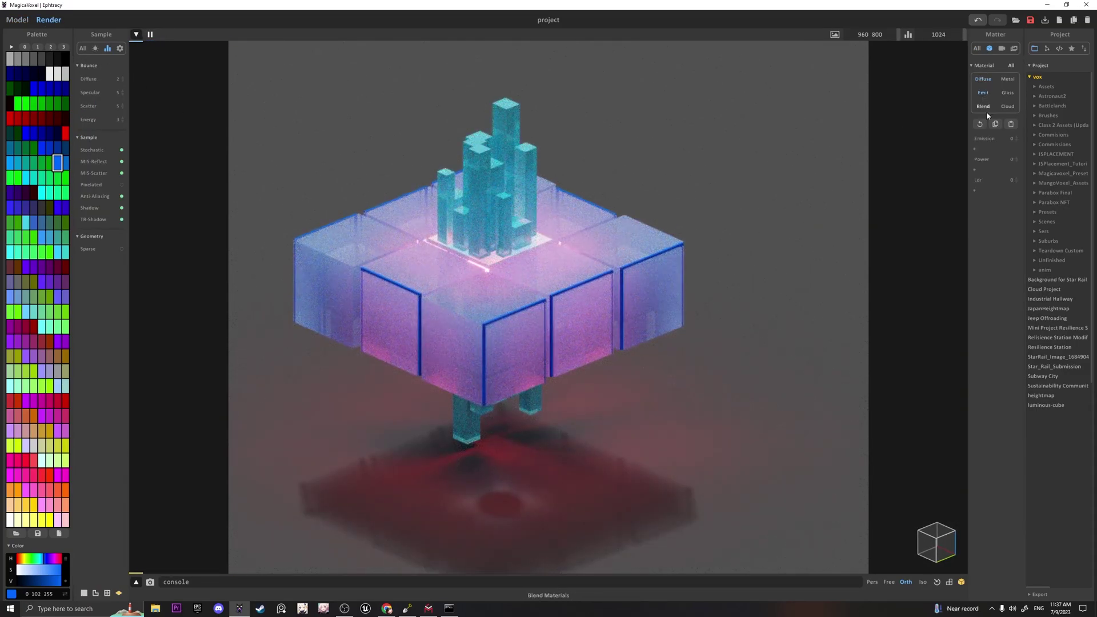
right_click_drag(649, 281, 633, 286)
middle_click_drag(633, 285, 699, 345)
scroll(698, 338, "down", 1)
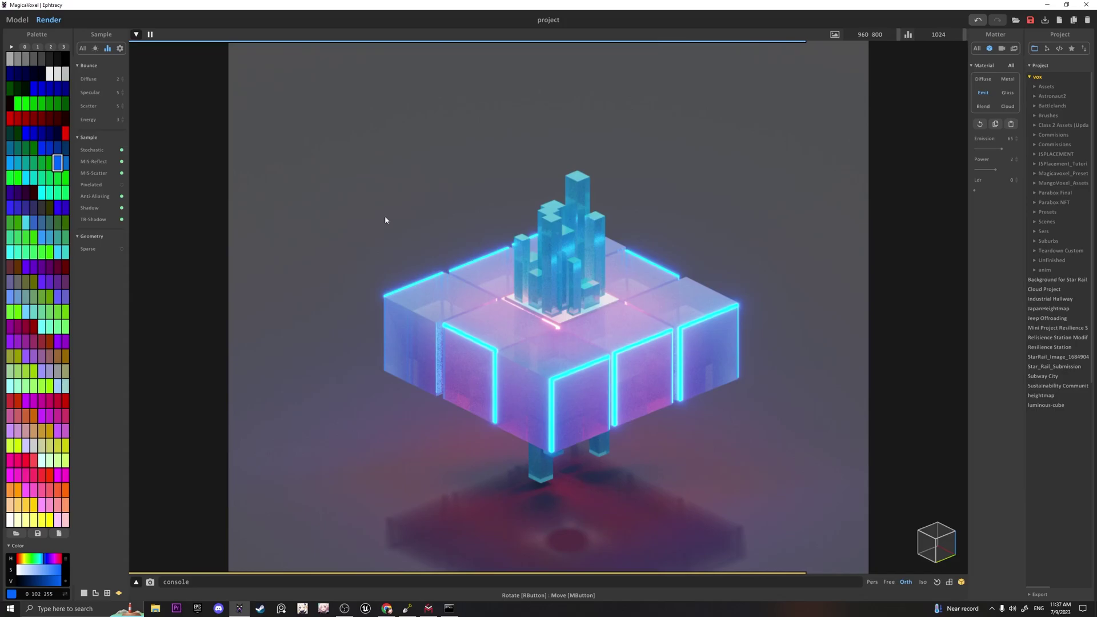
Return to modelling, select the upper and lower crystal column objects, and assign both to layer 1.
left_click(17, 20)
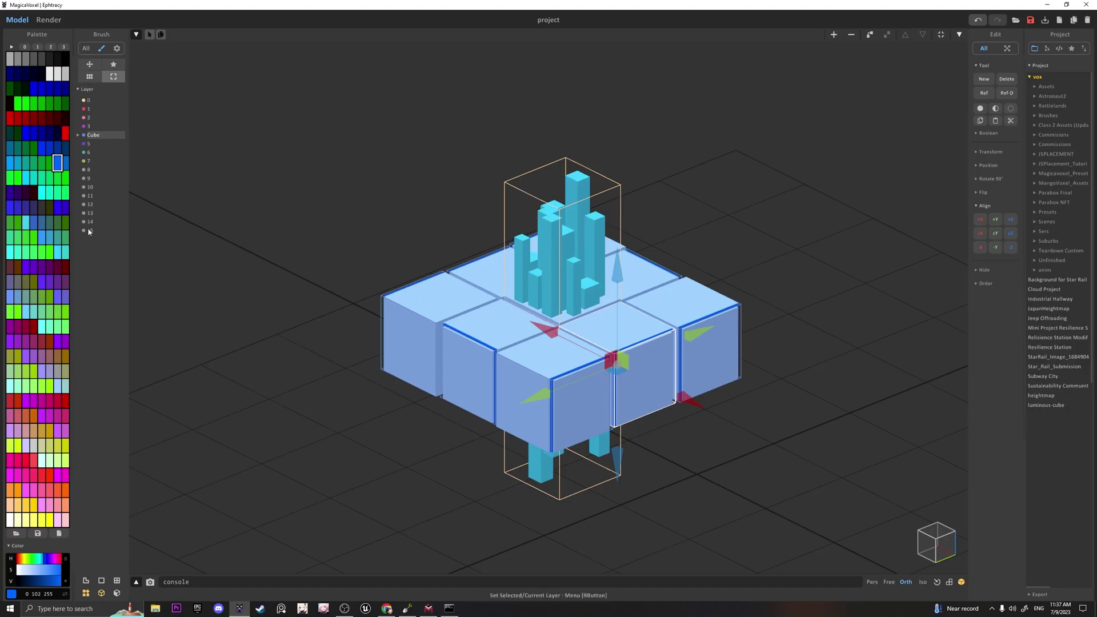
left_click(150, 160)
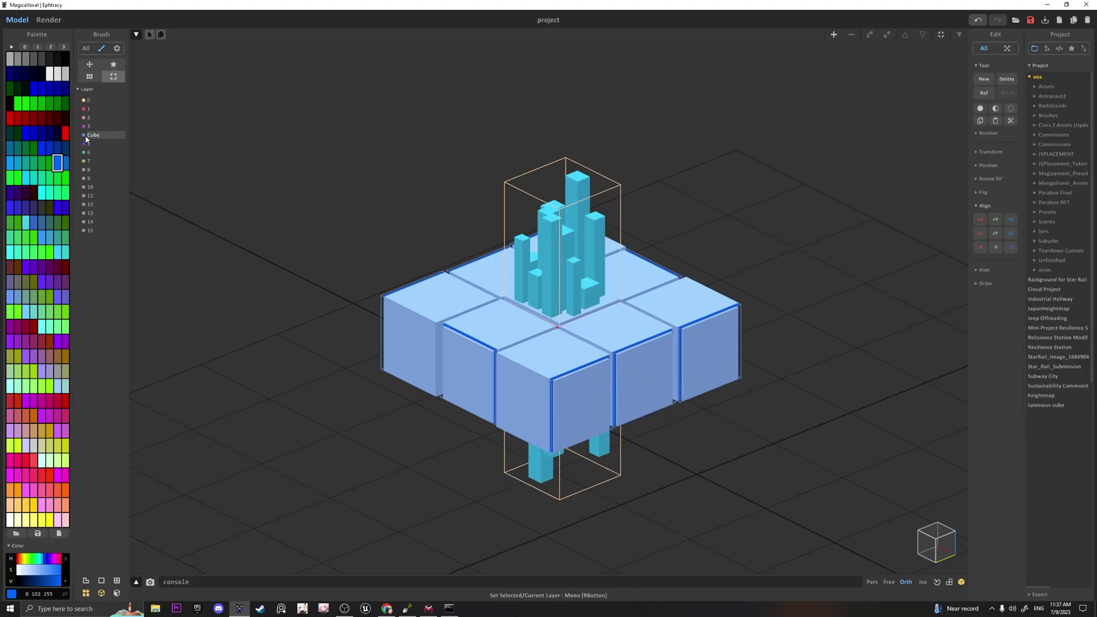
left_click(568, 295)
right_click_drag(569, 294, 561, 262)
scroll(560, 262, "up", 3)
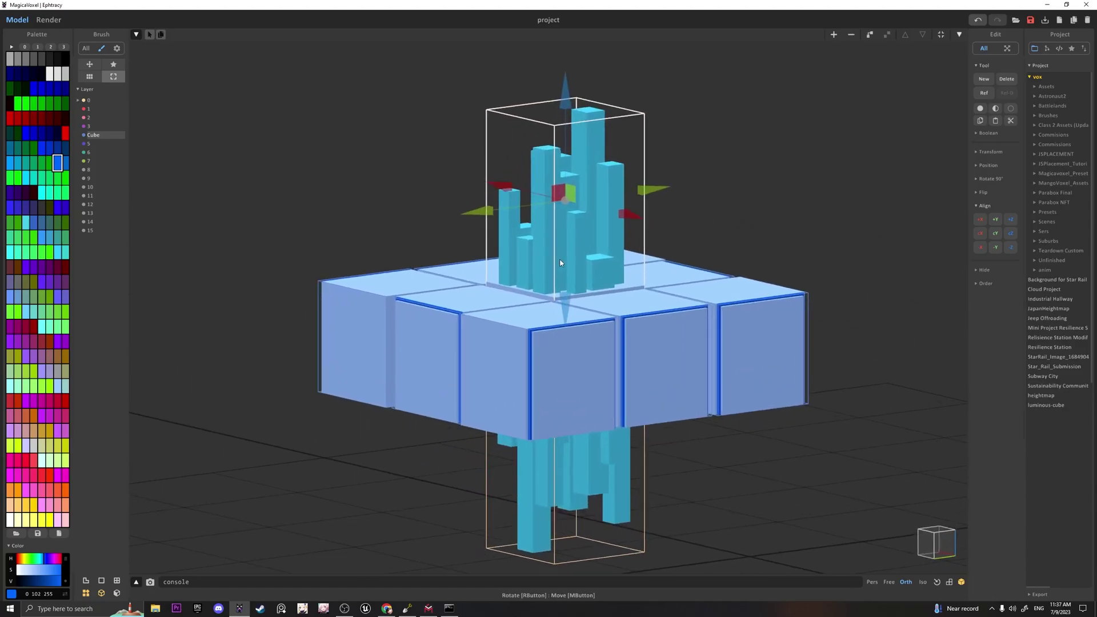
left_click(606, 477)
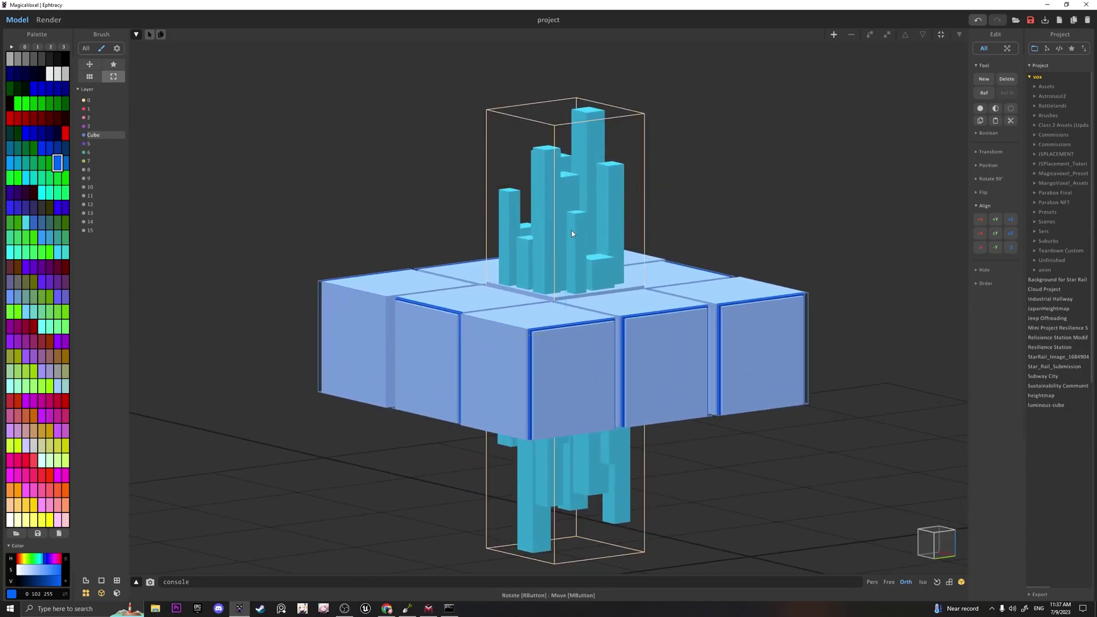
left_click(571, 233)
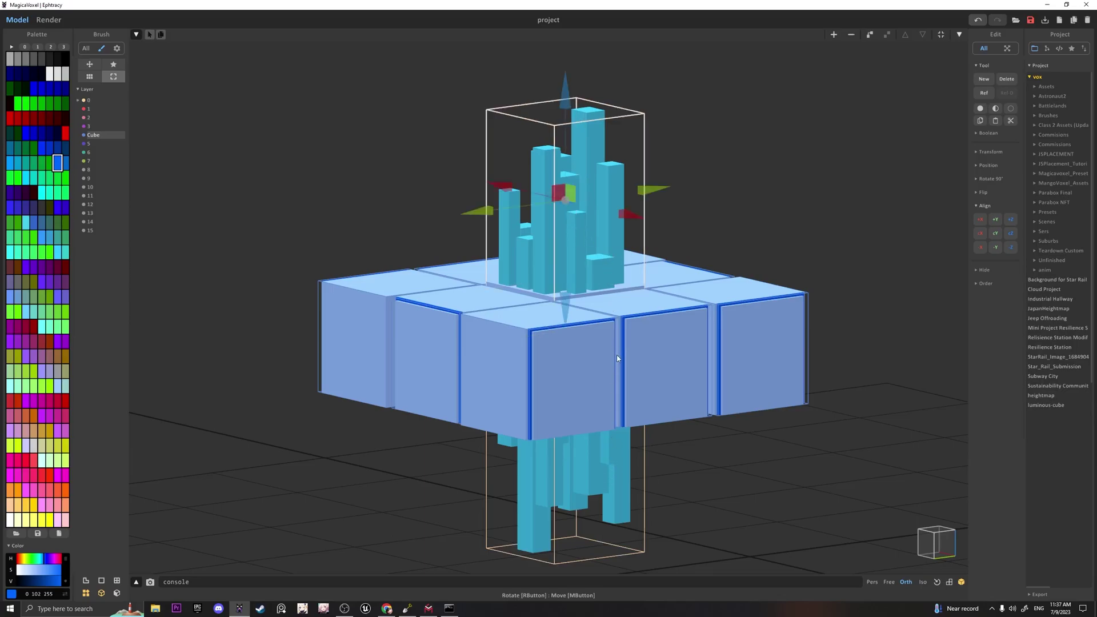
scroll(618, 359, "down", 3)
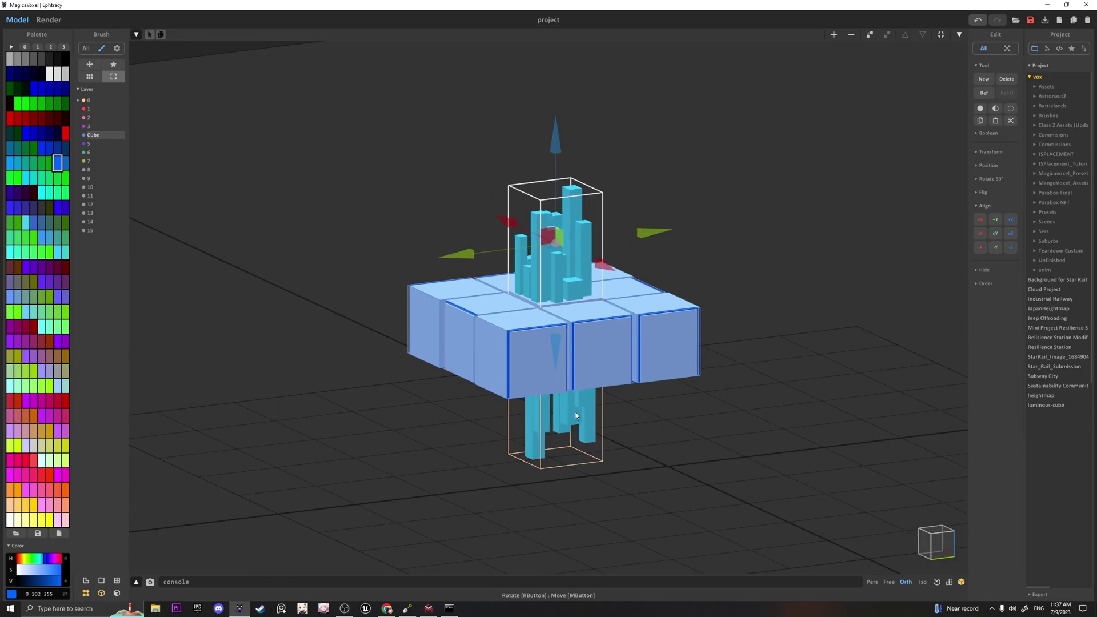
right_click_drag(617, 423, 571, 320)
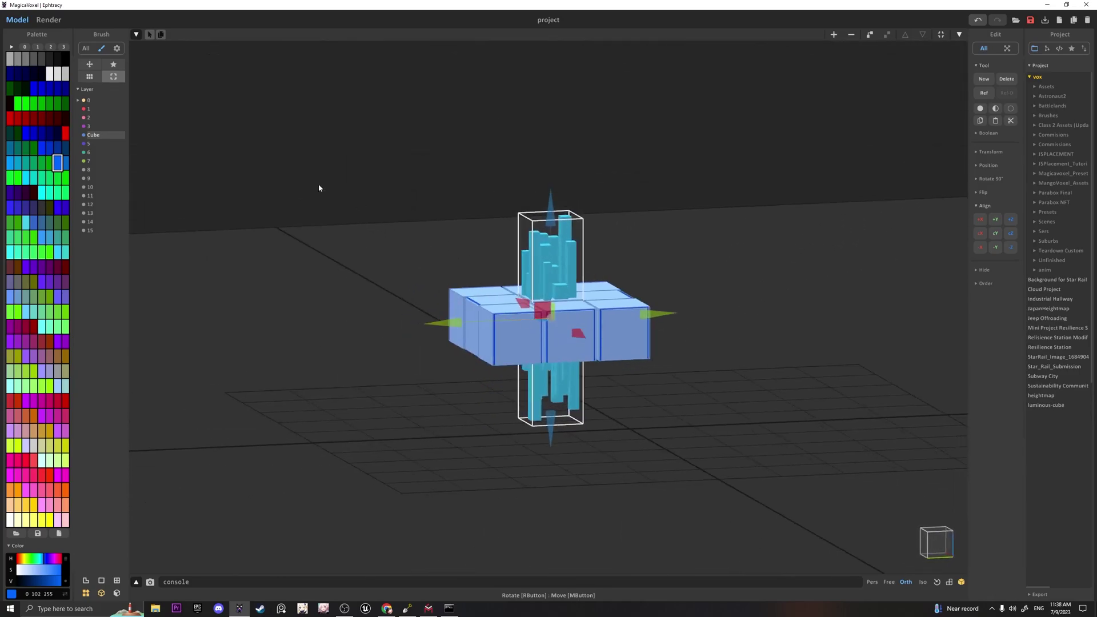
left_click(212, 159)
right_click_drag(366, 178, 424, 257)
scroll(425, 258, "up", 2)
Hide layer 1 and the Cube layer to view the sphere alone, and show both layers again.
left_click(84, 110)
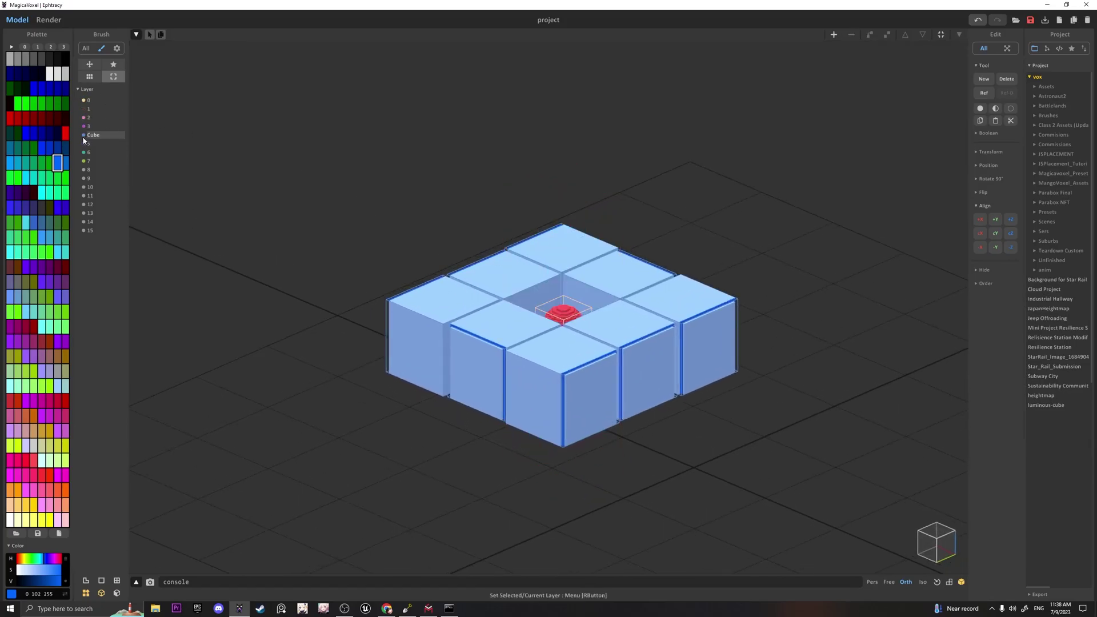
left_click(84, 109)
left_click(84, 109)
left_click(84, 136)
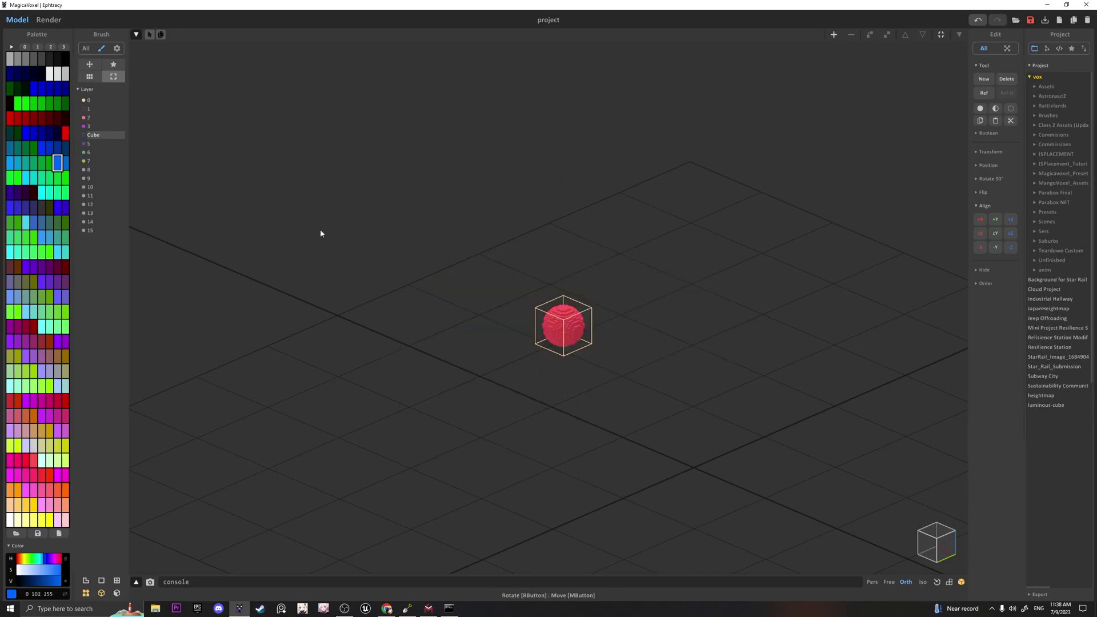
scroll(567, 303, "up", 5)
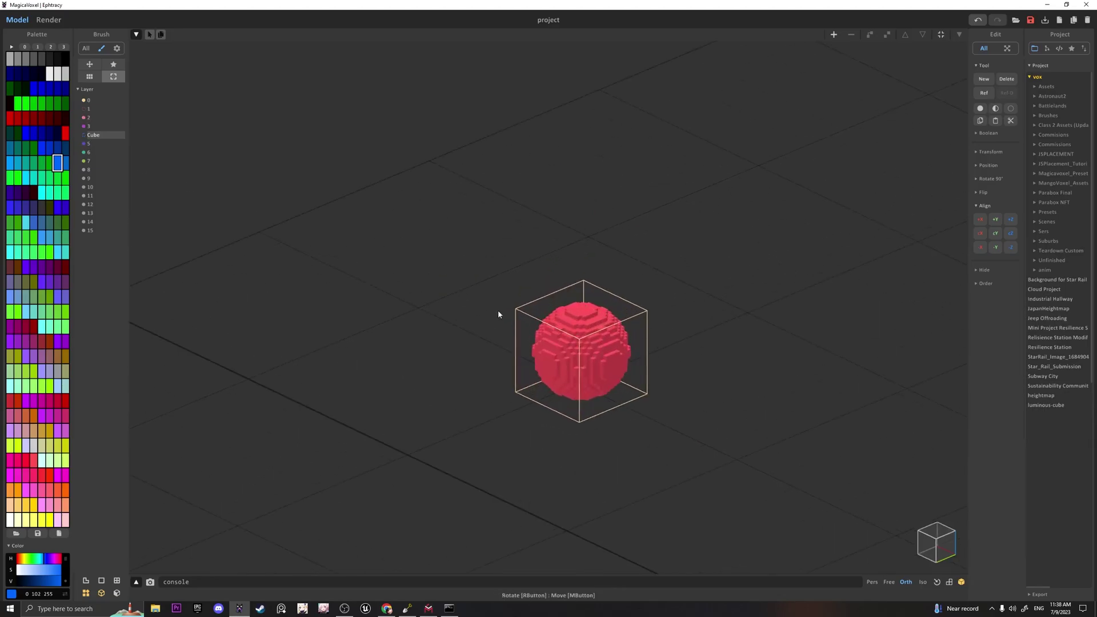
left_click(84, 109)
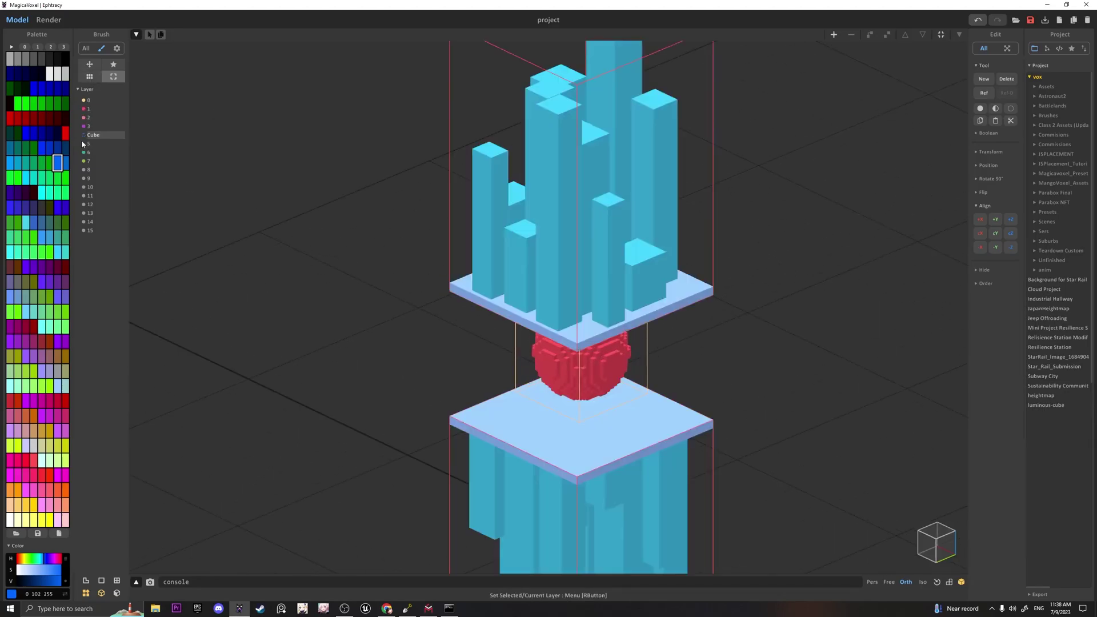
left_click(84, 135)
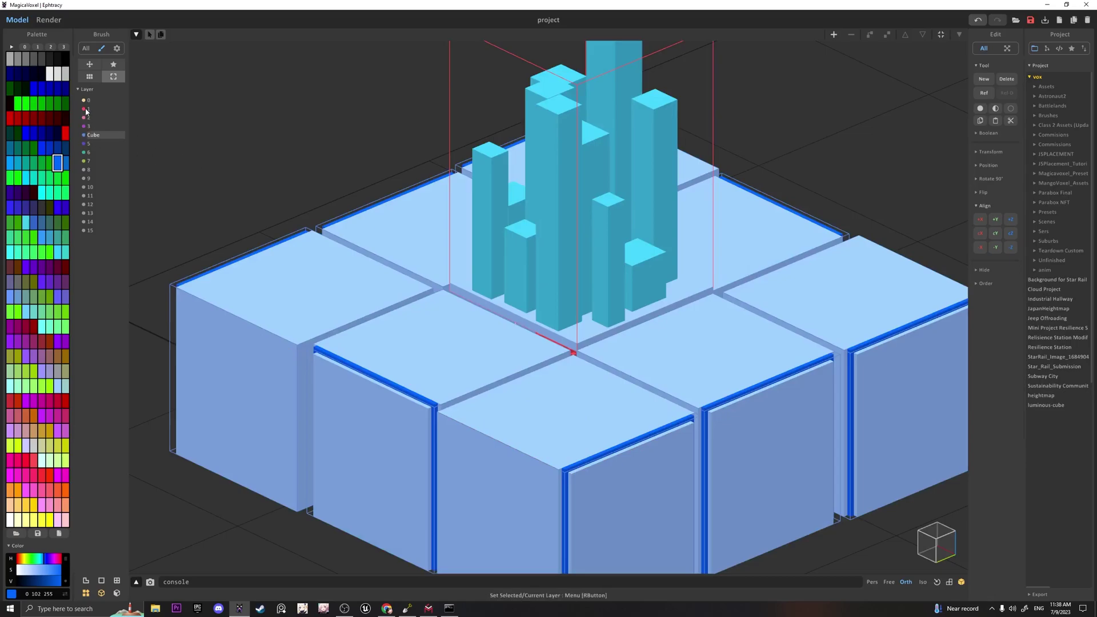
scroll(345, 197, "down", 5)
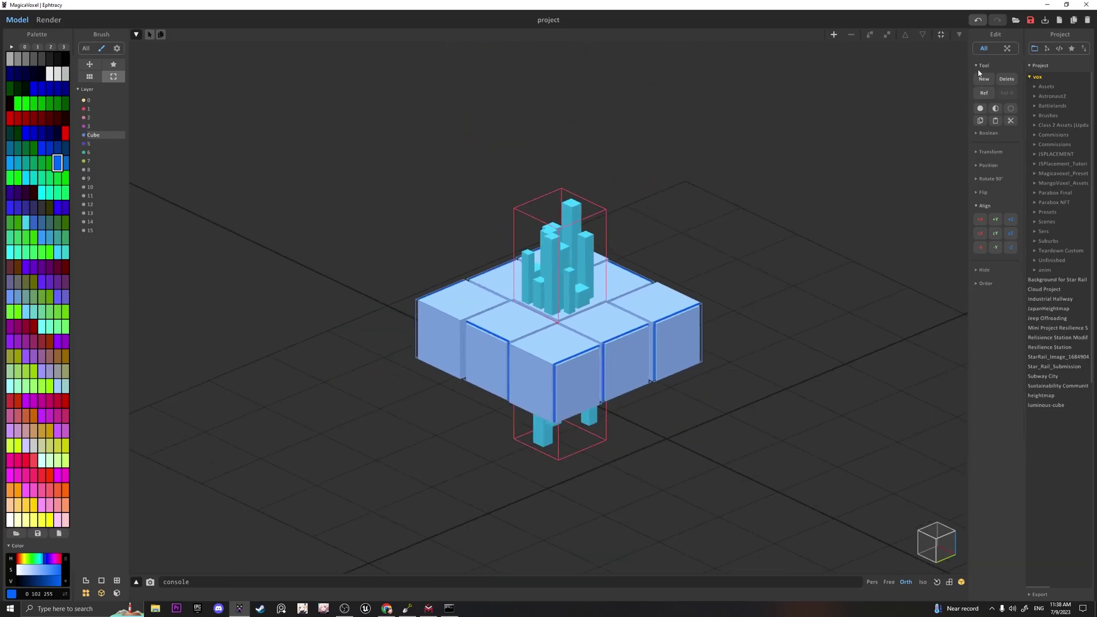
scroll(665, 350, "up", 2)
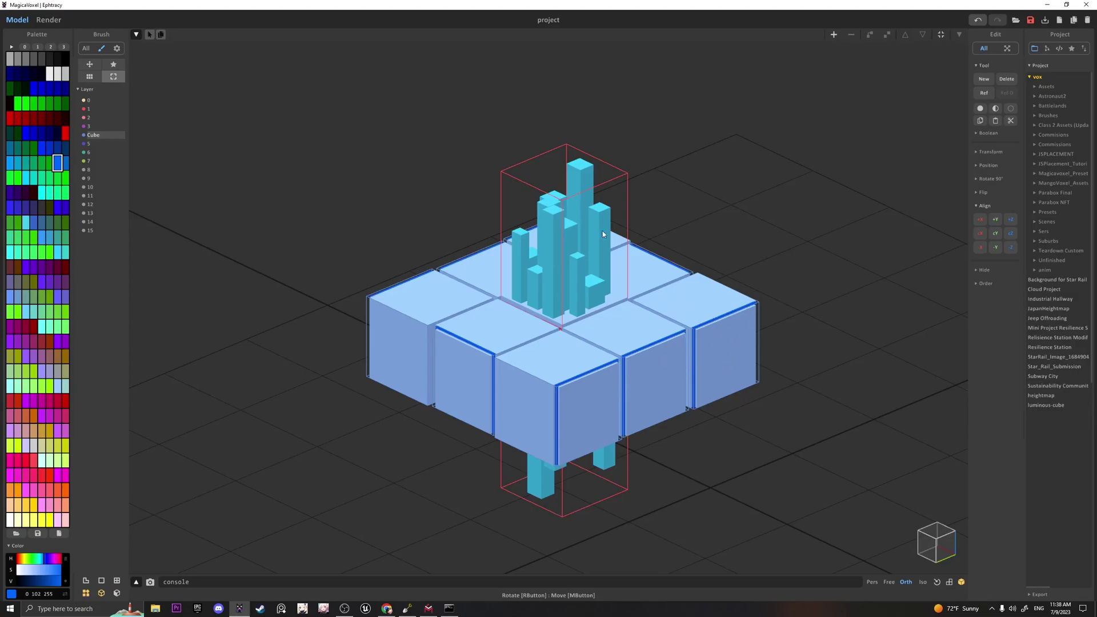
Open the middle cube of the front row for voxel editing and erase a shallow rectangular recess into its top face, leaving a thin rim.
left_click(641, 345)
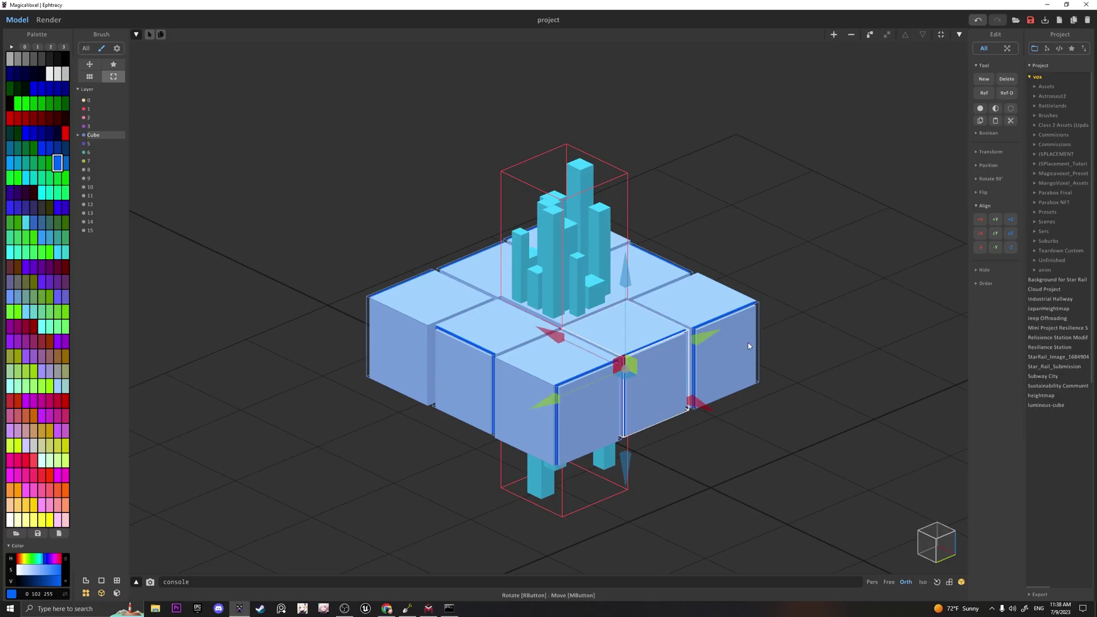
right_click_drag(657, 371, 623, 385)
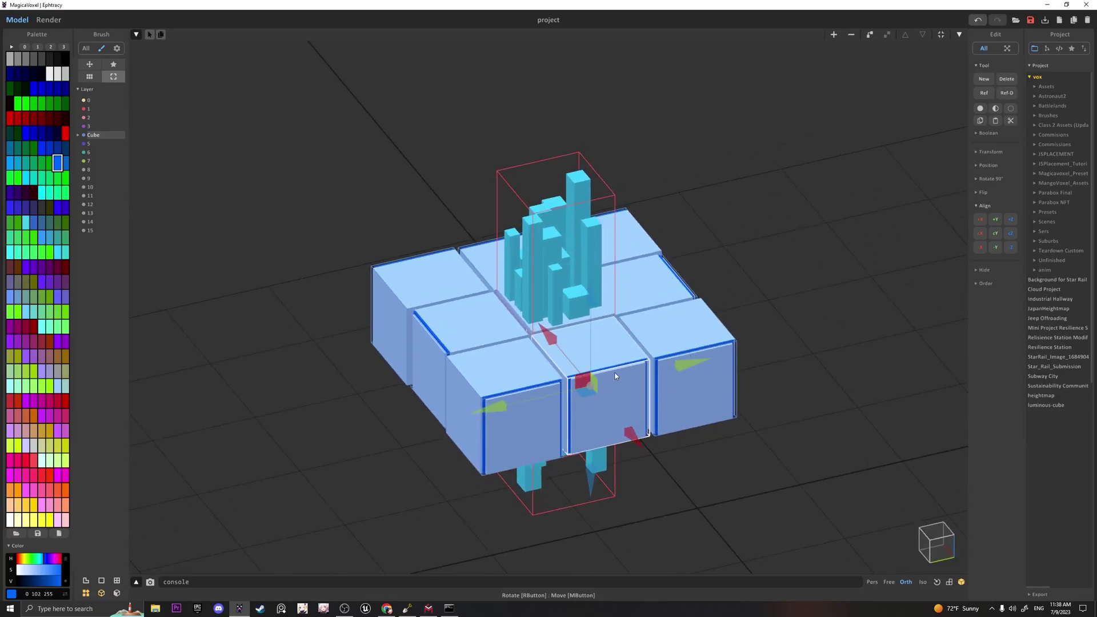
scroll(531, 281, "up", 3)
key("Tab")
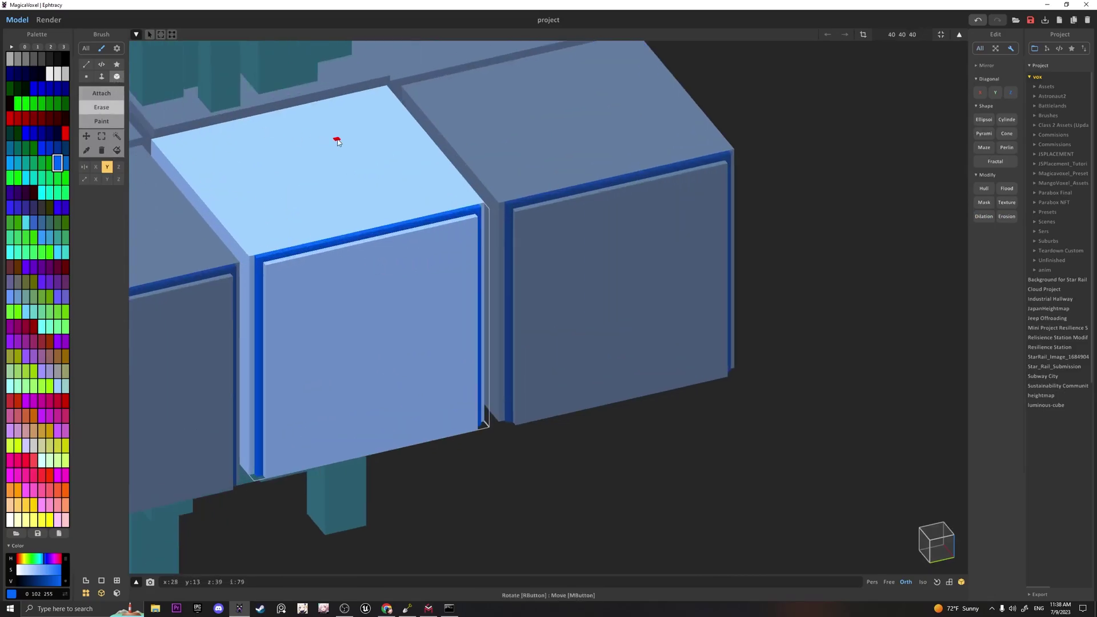
mouse_move(386, 91)
left_mouse_down()
mouse_move(253, 218)
mouse_move(277, 246)
left_mouse_up()
key("Tab")
scroll(363, 283, "down", 5)
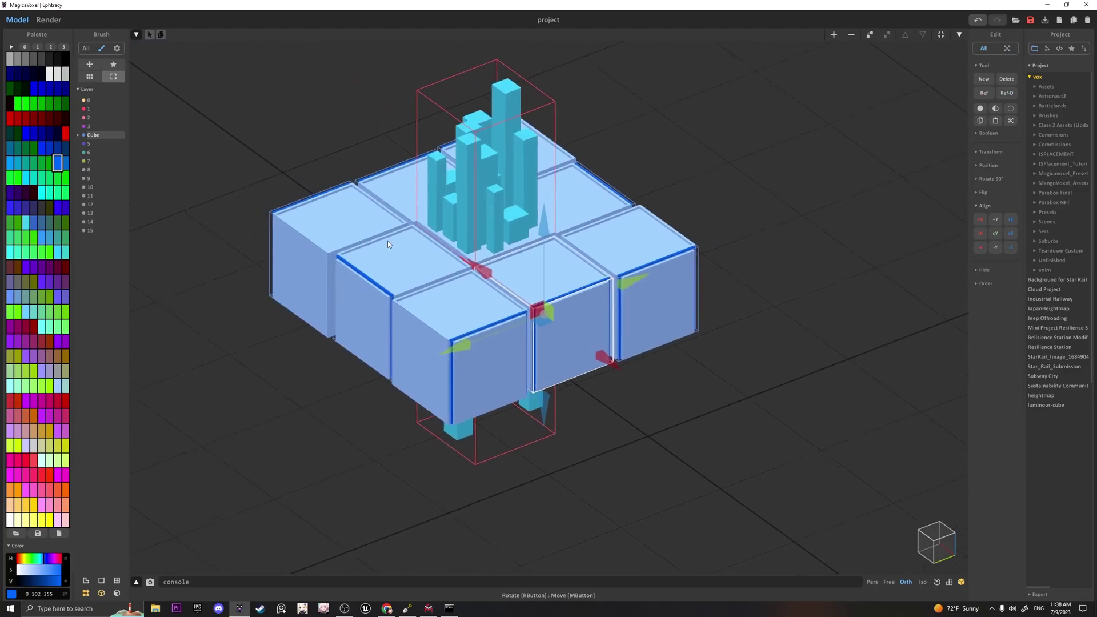
Check the recess in the render, return to modelling, and erase it deeper into the cube's top face.
left_click(52, 21)
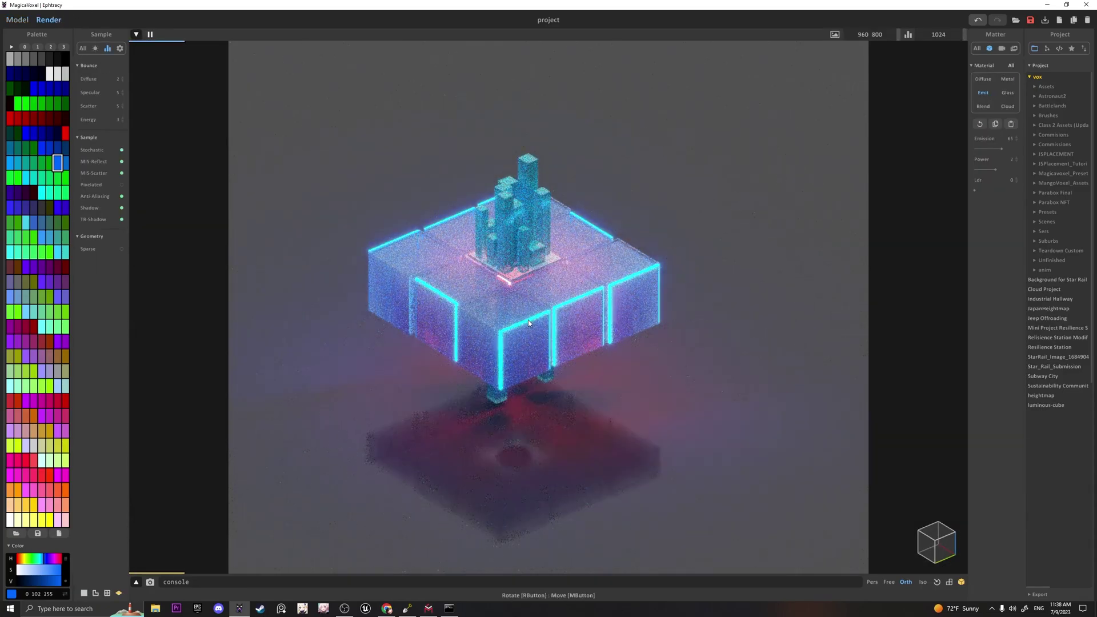
key("F1")
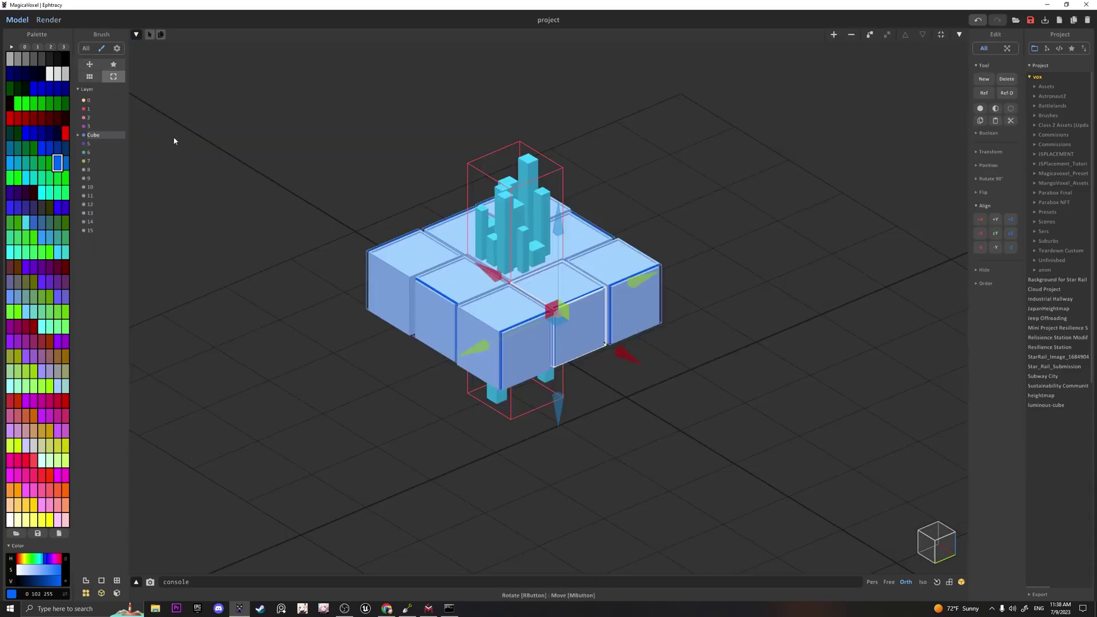
key("Tab")
left_click(102, 77)
scroll(559, 281, "up", 3)
left_click_drag(559, 276, 557, 290)
key("Tab")
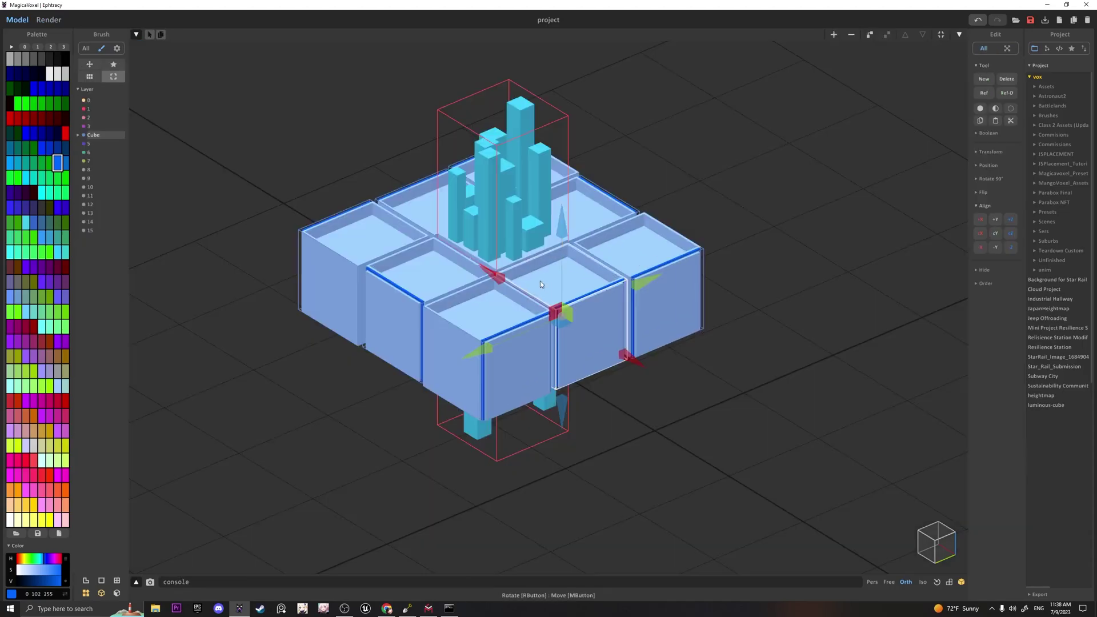
Render the scene and examine the recessed glass cubes, glowing edges and crystal columns from several angles and up close.
scroll(541, 281, "down", 3)
left_click(52, 22)
middle_click_drag(411, 283, 455, 331)
scroll(450, 327, "up", 1)
right_click_drag(456, 331, 568, 333)
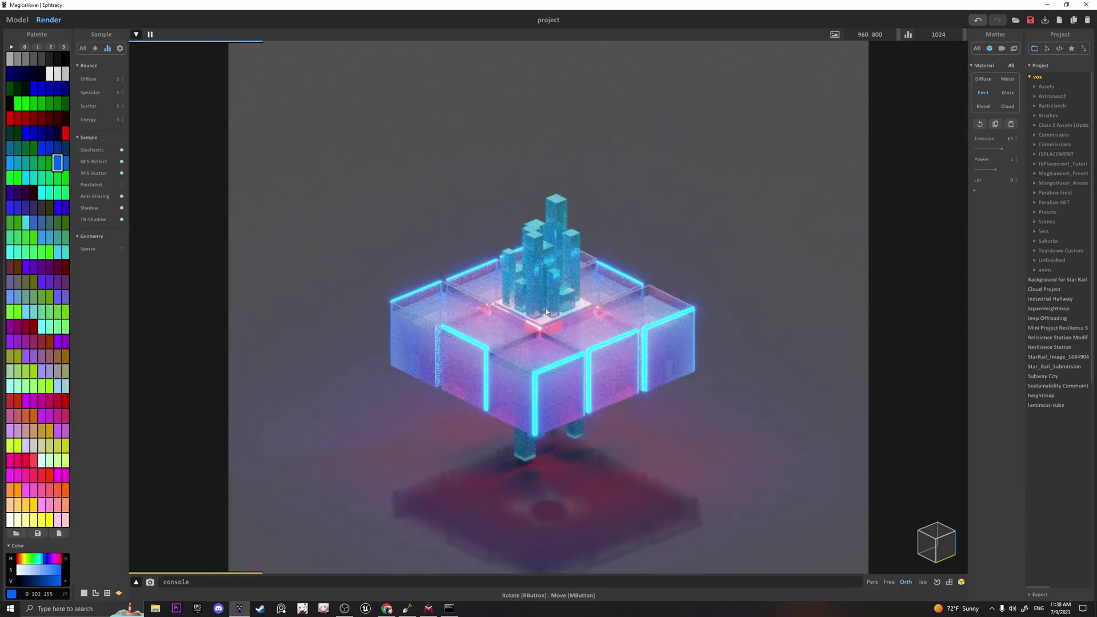
scroll(547, 311, "up", 2)
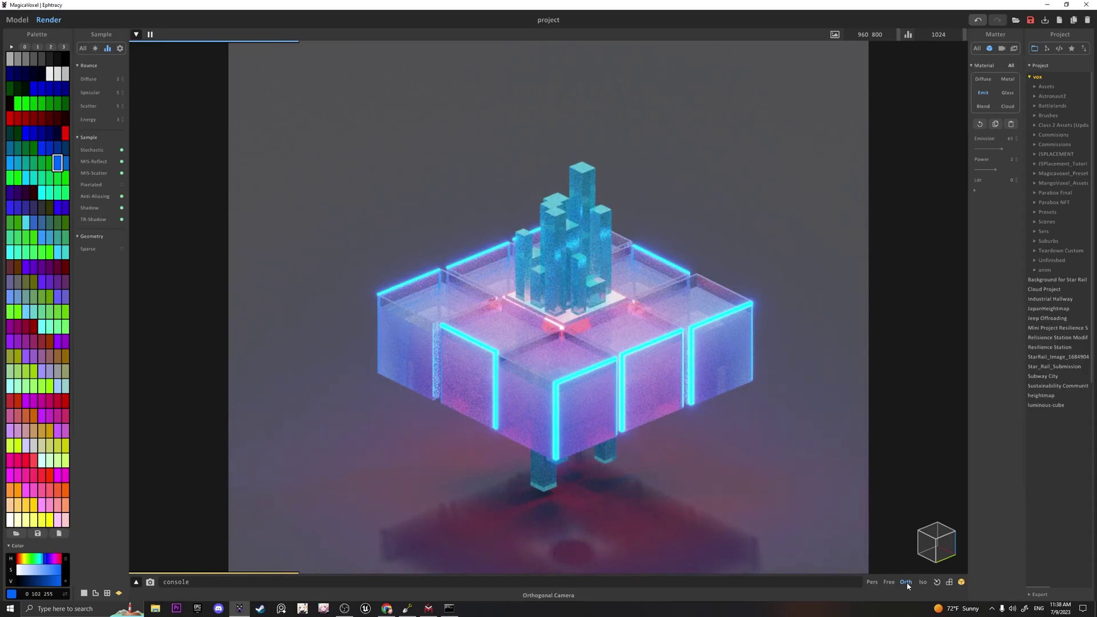
right_click_drag(665, 366, 665, 369)
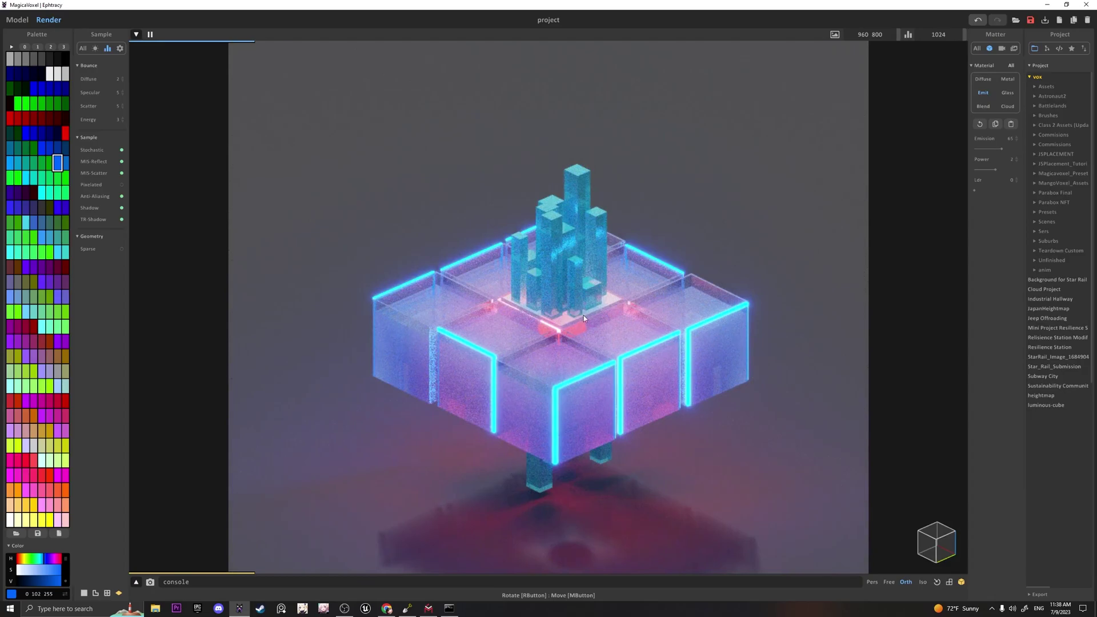
right_click_drag(736, 359, 552, 352)
scroll(554, 345, "up", 5)
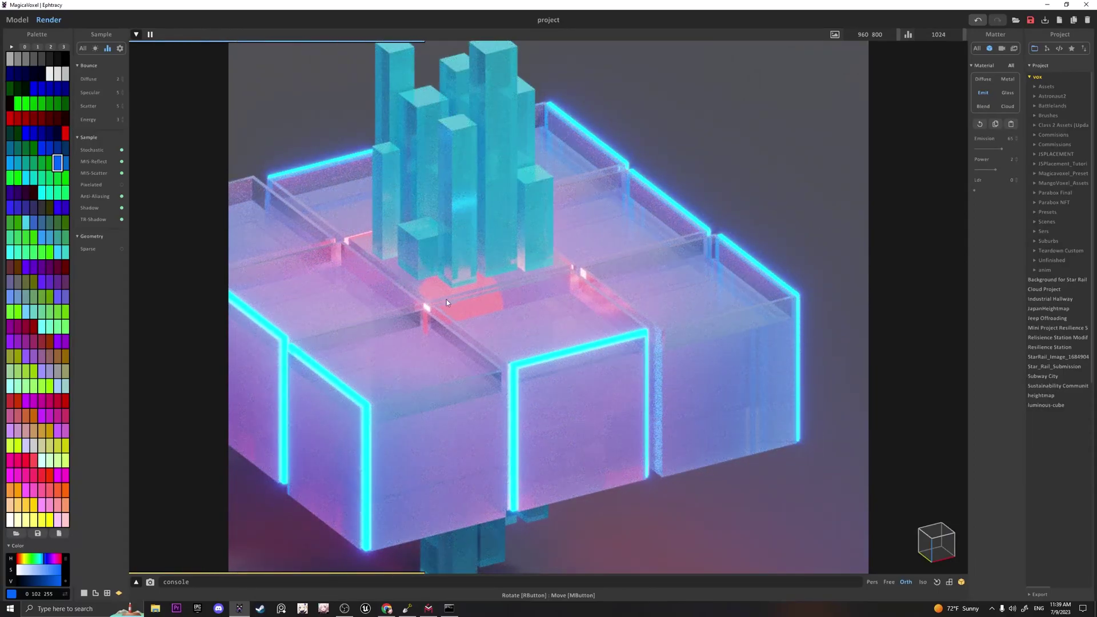
scroll(441, 269, "down", 3)
right_click_drag(441, 269, 584, 247)
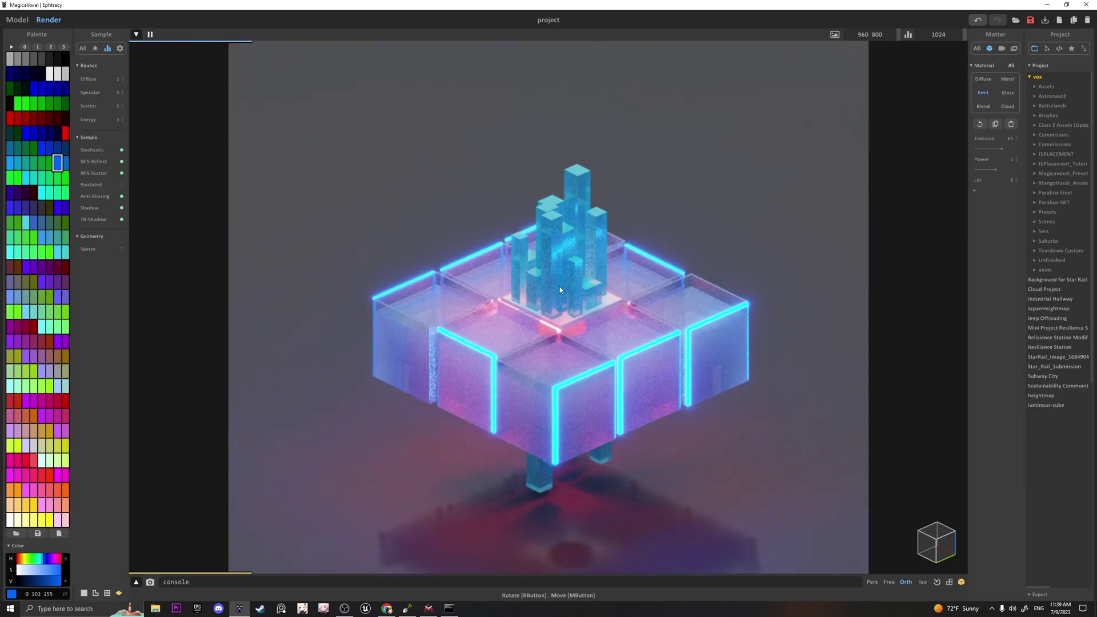
Raise the camera aperture to 87 and test the focus on the crystal columns and the lower front, ending on the columns.
left_click(1001, 49)
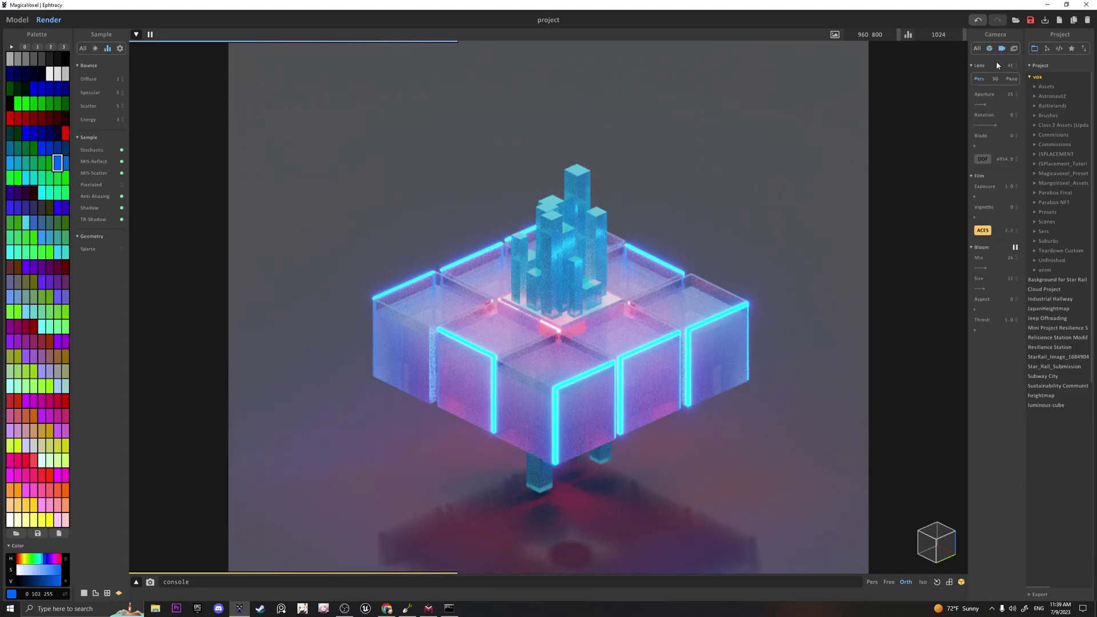
left_click_drag(986, 104, 1011, 105)
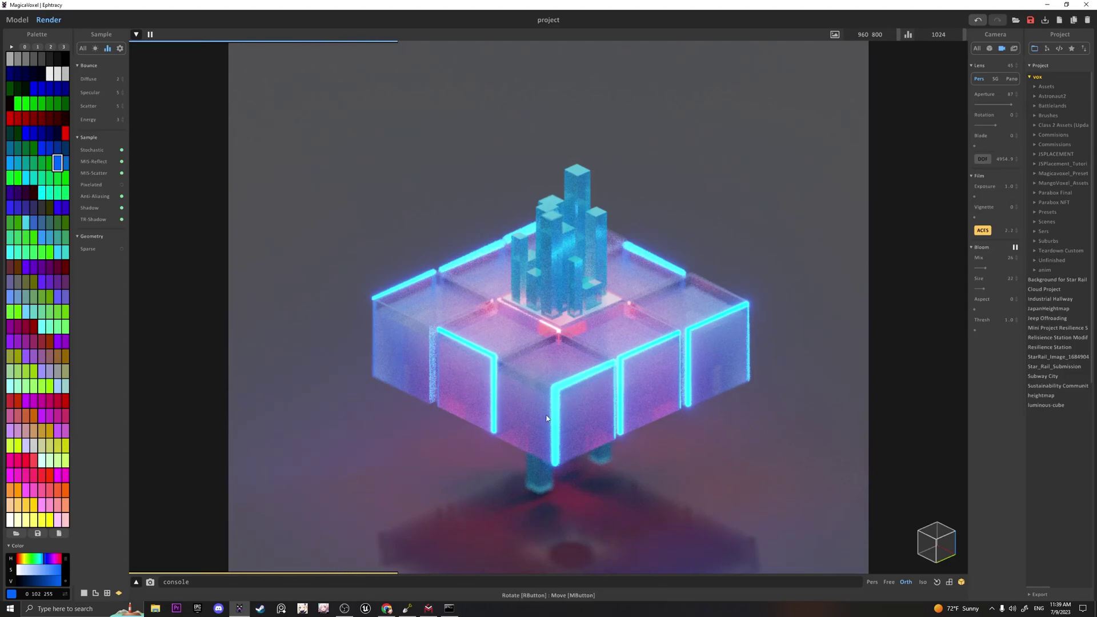
left_click(571, 316)
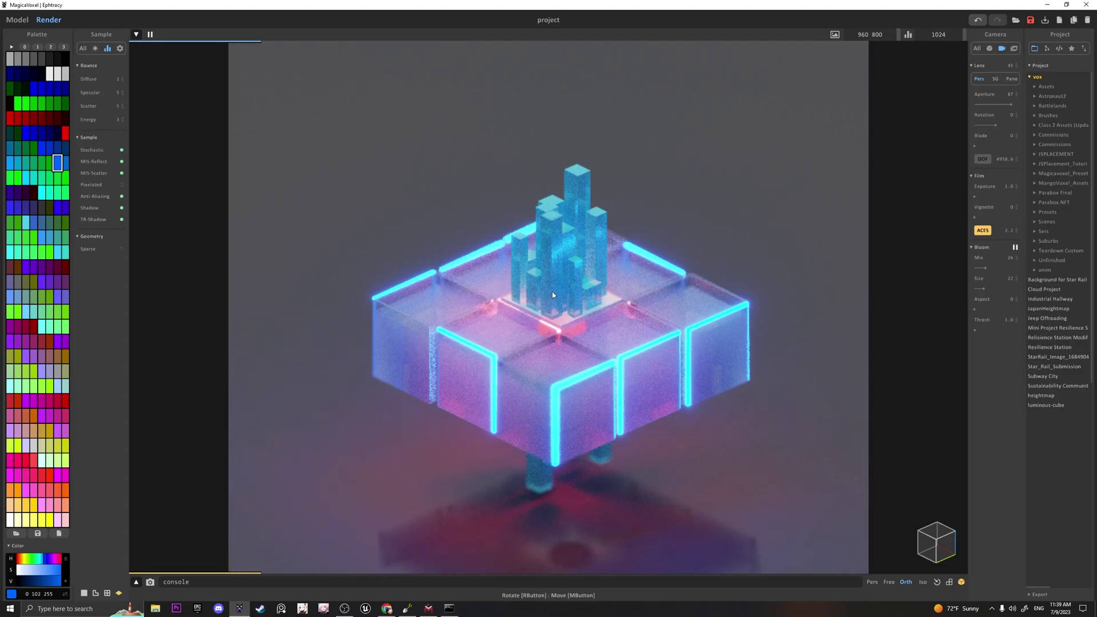
left_click(543, 488)
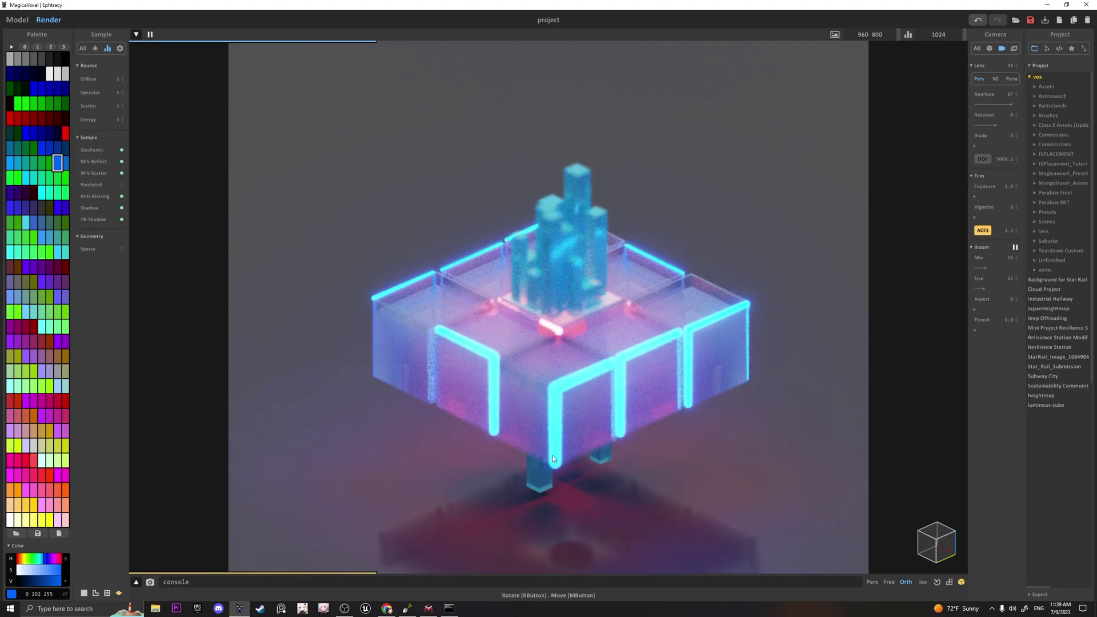
left_click(558, 296)
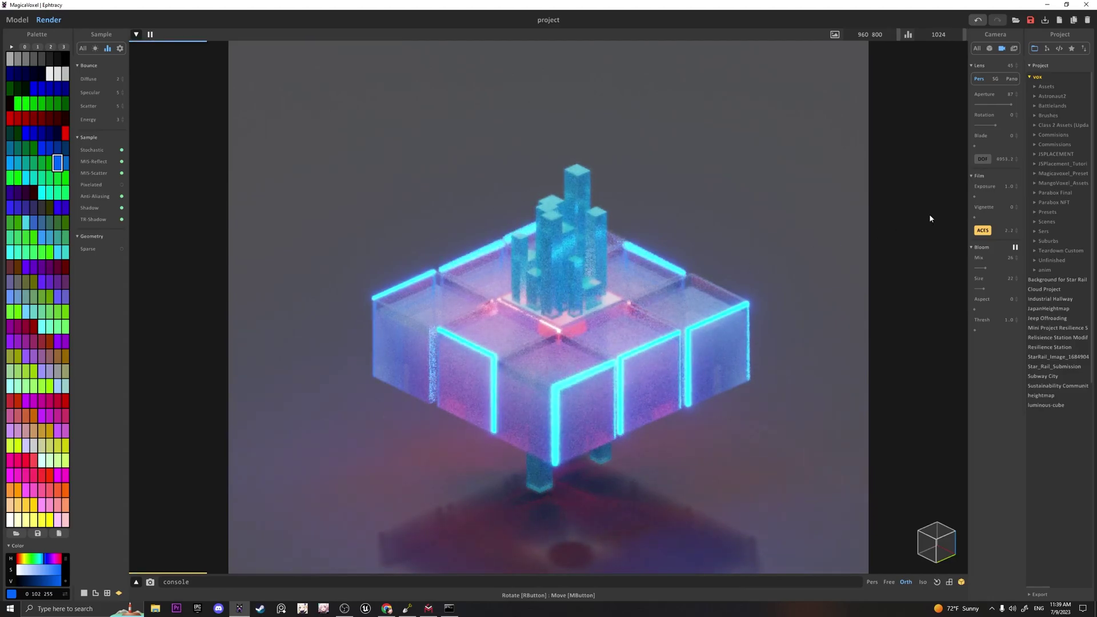
Set the camera's exposure to 1.4 and vignette to 29, and reduce the aperture to 48.
left_click_drag(978, 195, 987, 217)
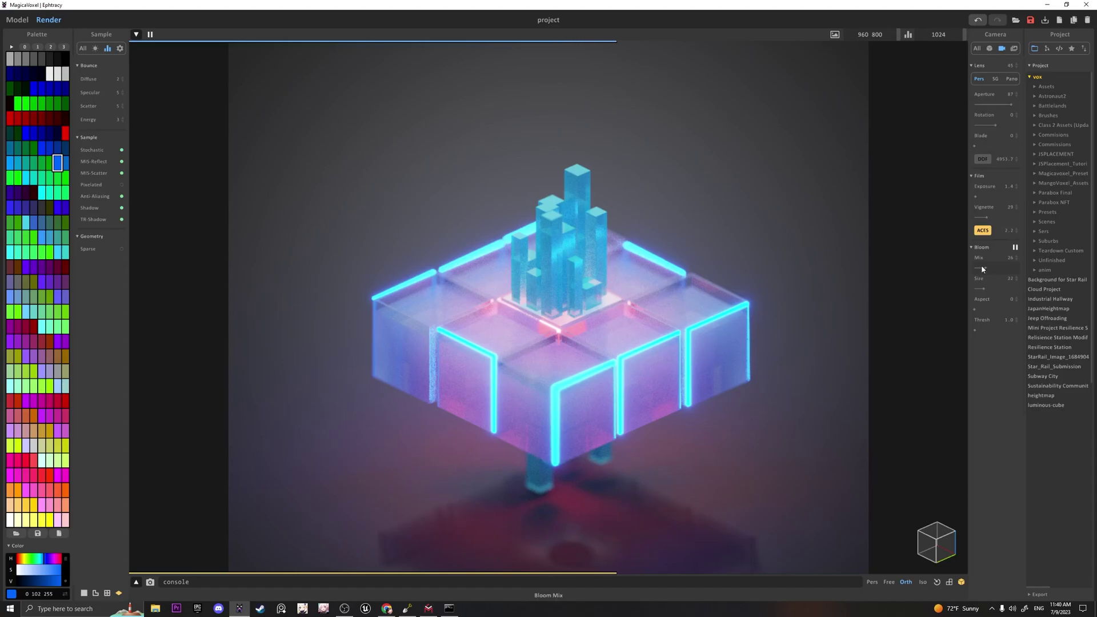
left_click(996, 104)
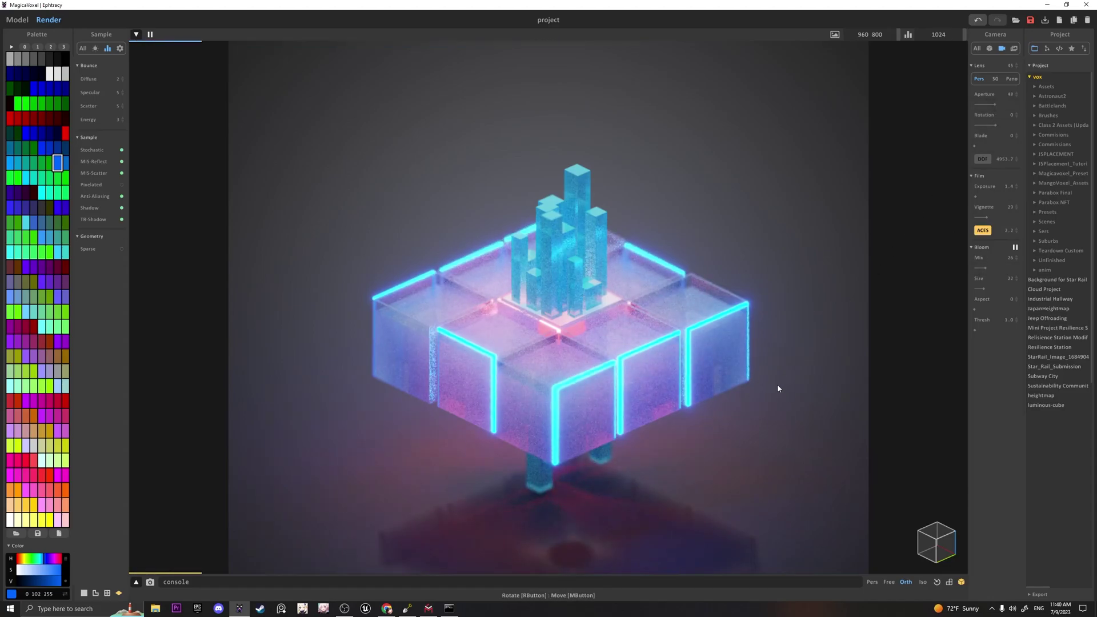